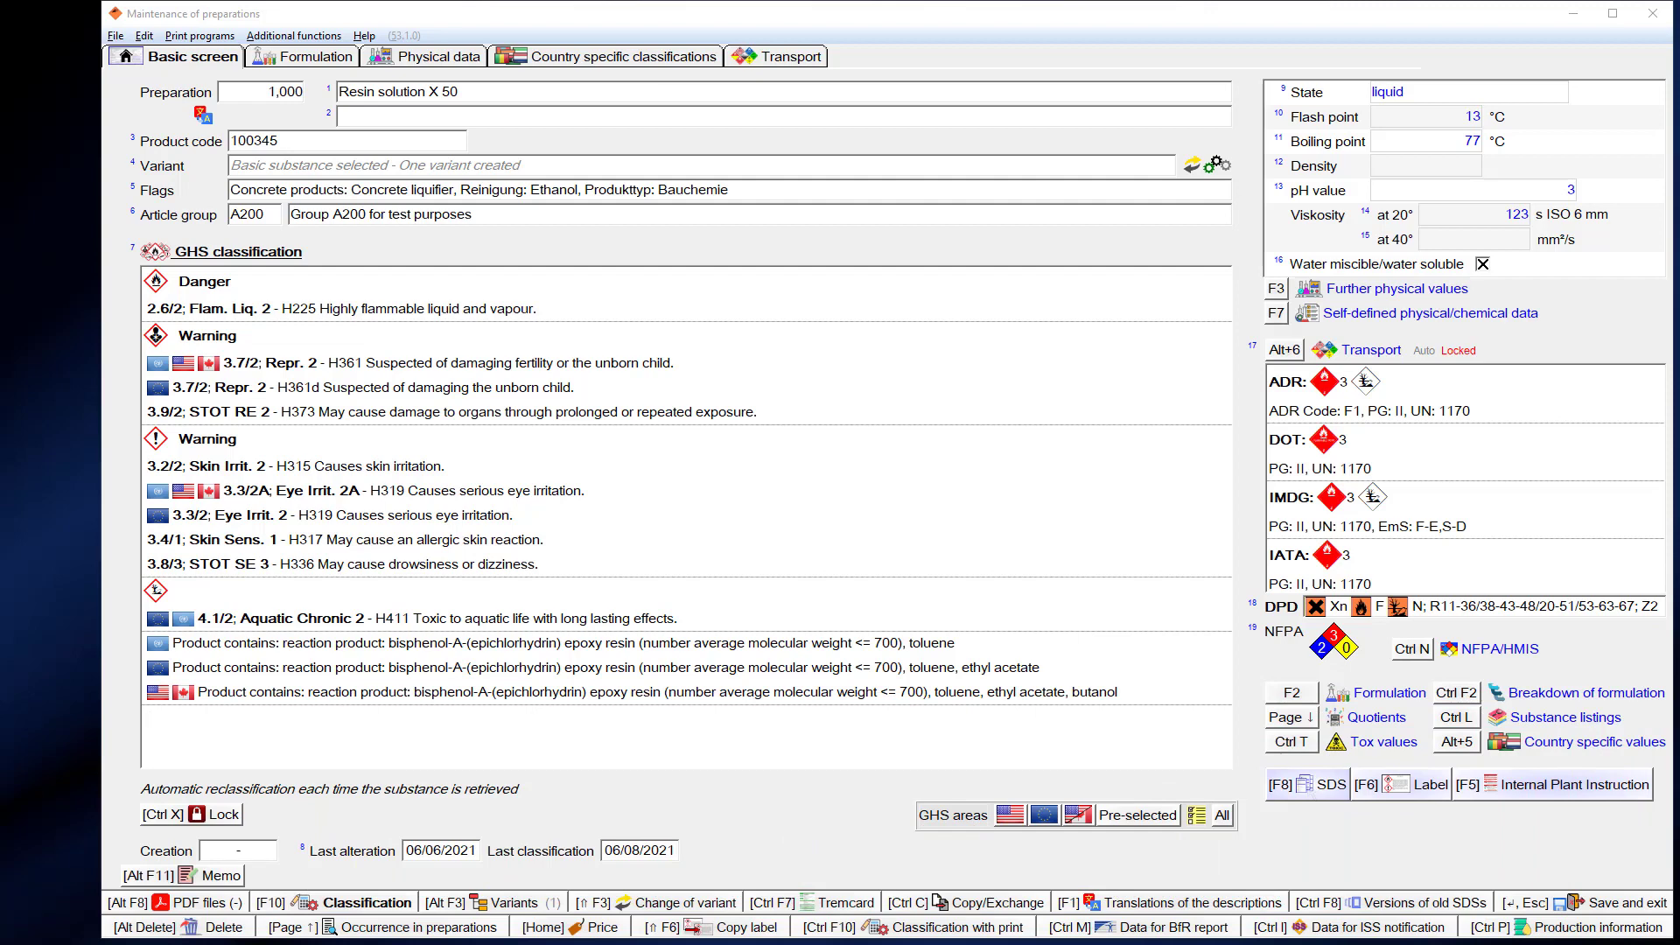
- Start SDS production for Resin solution X 50 to get its country list
{"action": "left_click", "coordinate": [1318, 785]}
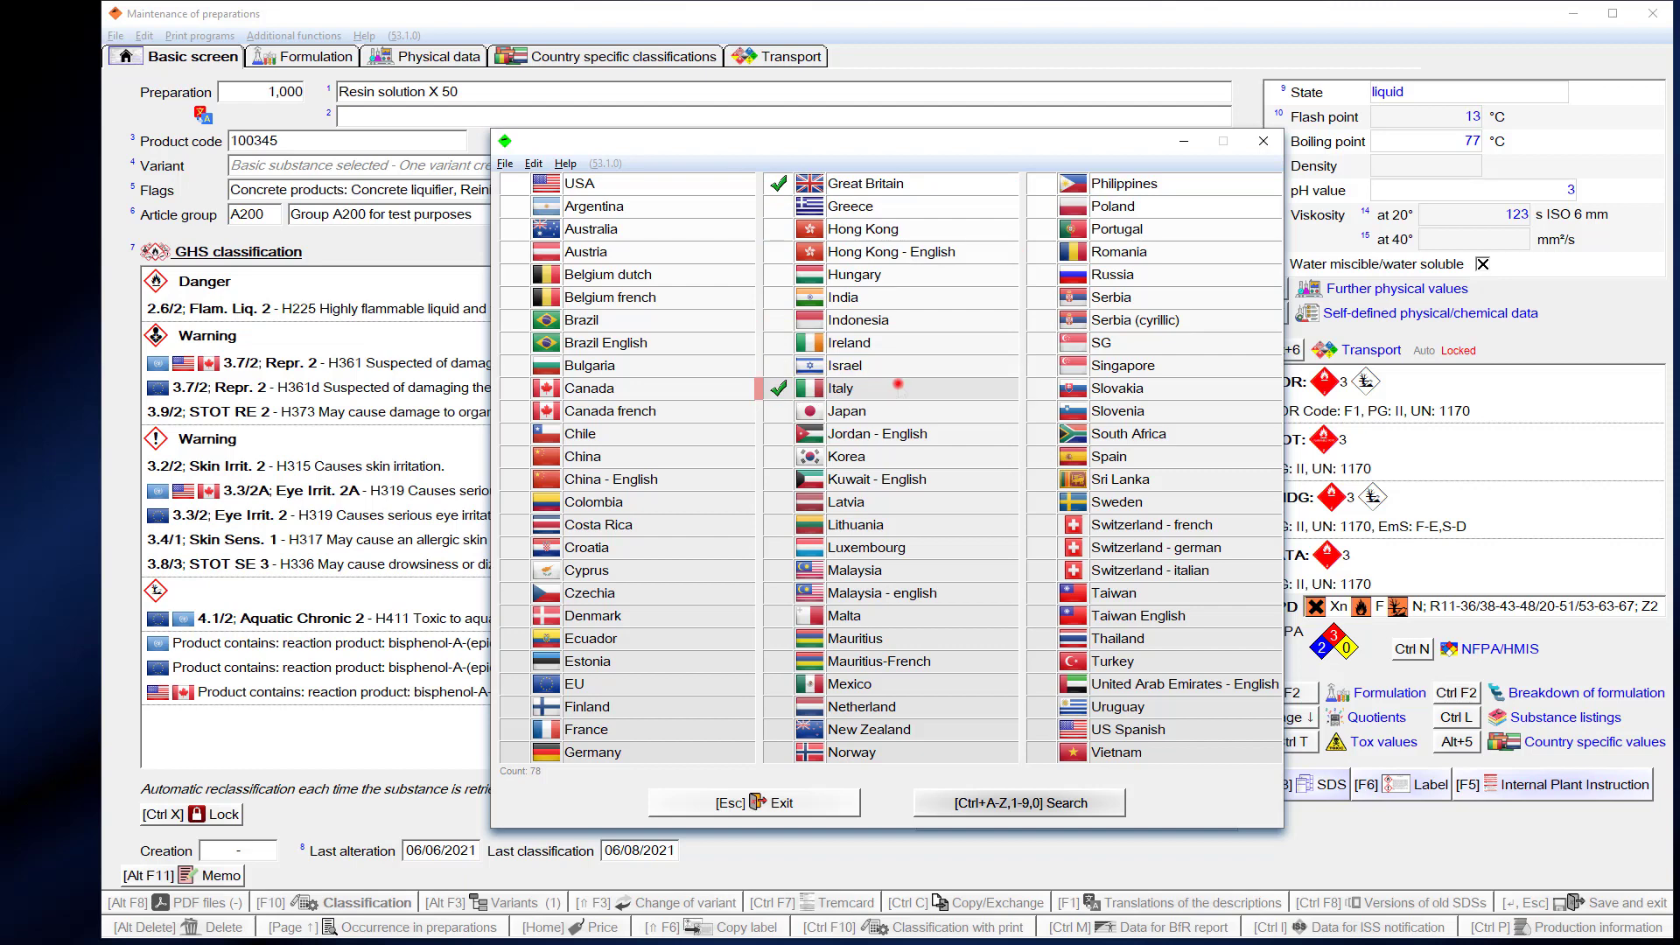
- Open the Italian SDS and select the Produttore/fornitore address block in section 1.3
{"action": "double_click", "coordinate": [901, 389]}
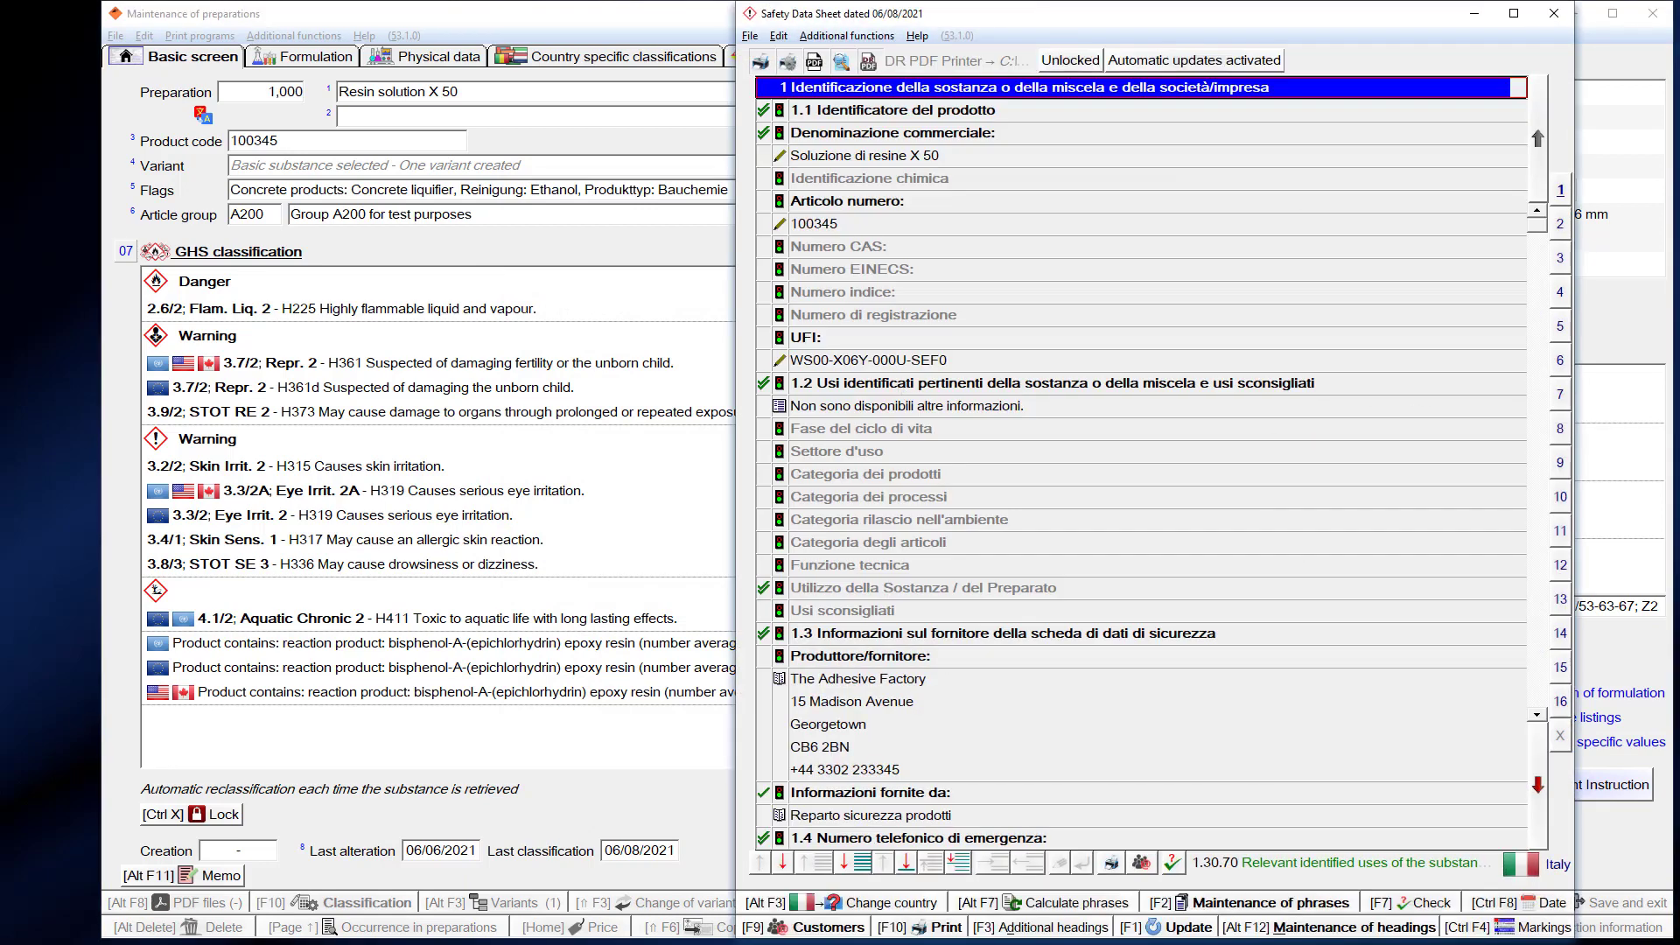
{"action": "left_click", "coordinate": [890, 743]}
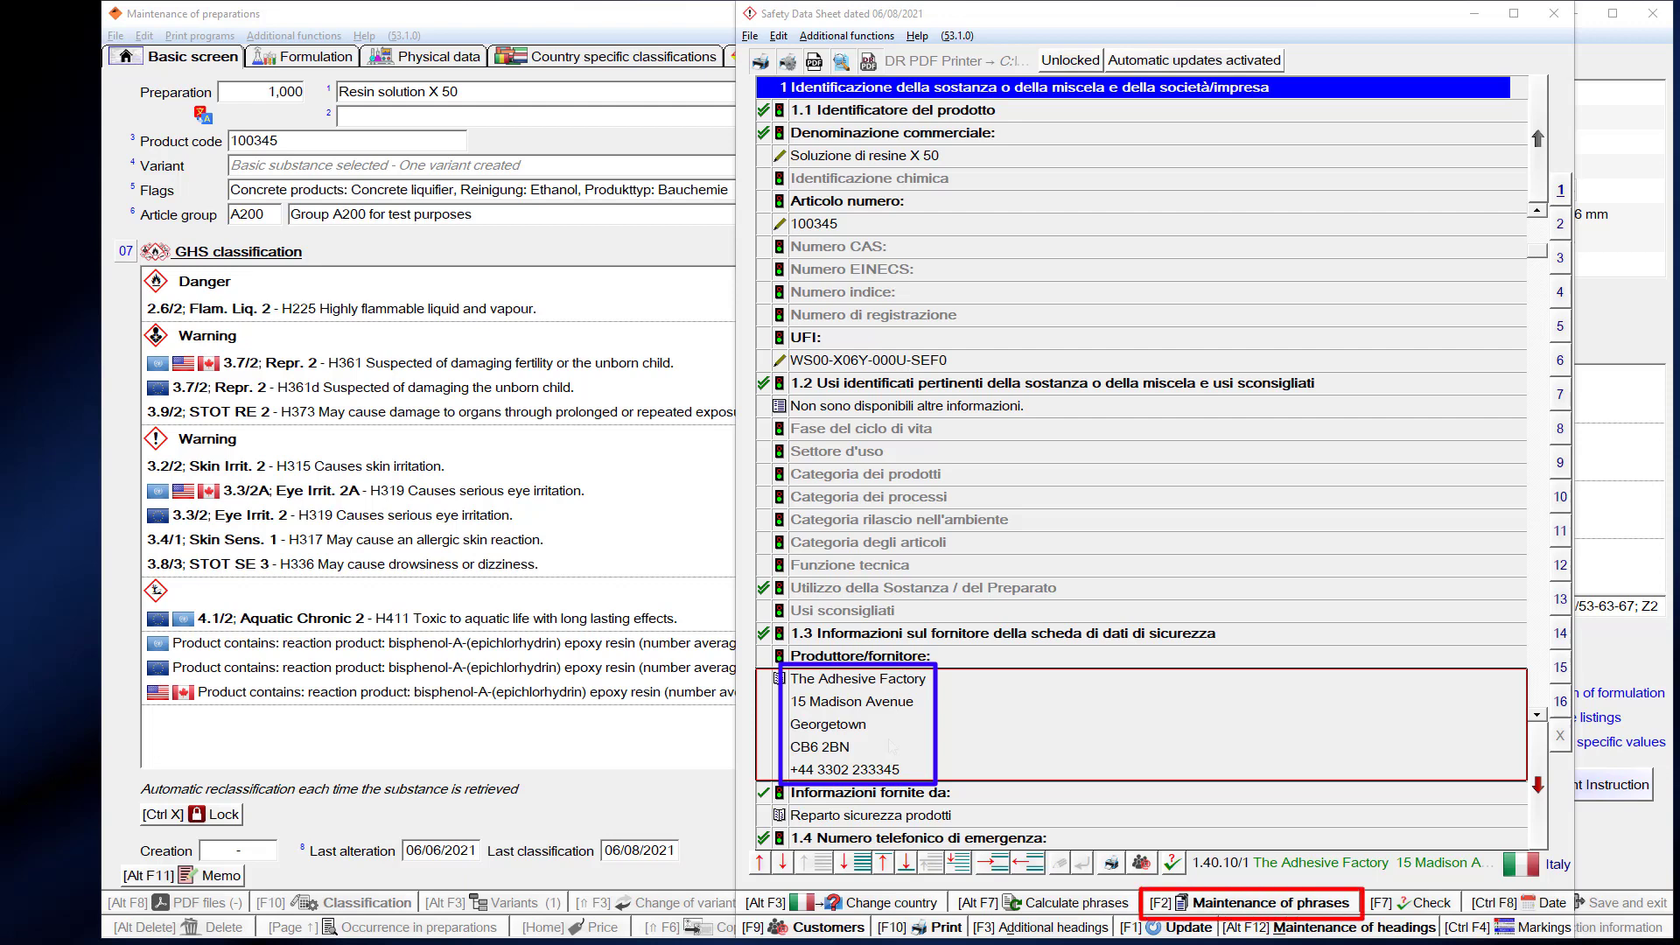
- Paste the MALVIN SRL address as phrase 1.40.10/1's Italian text and review its translations
{"action": "key", "text": "F2"}
{"action": "left_click", "coordinate": [564, 254]}
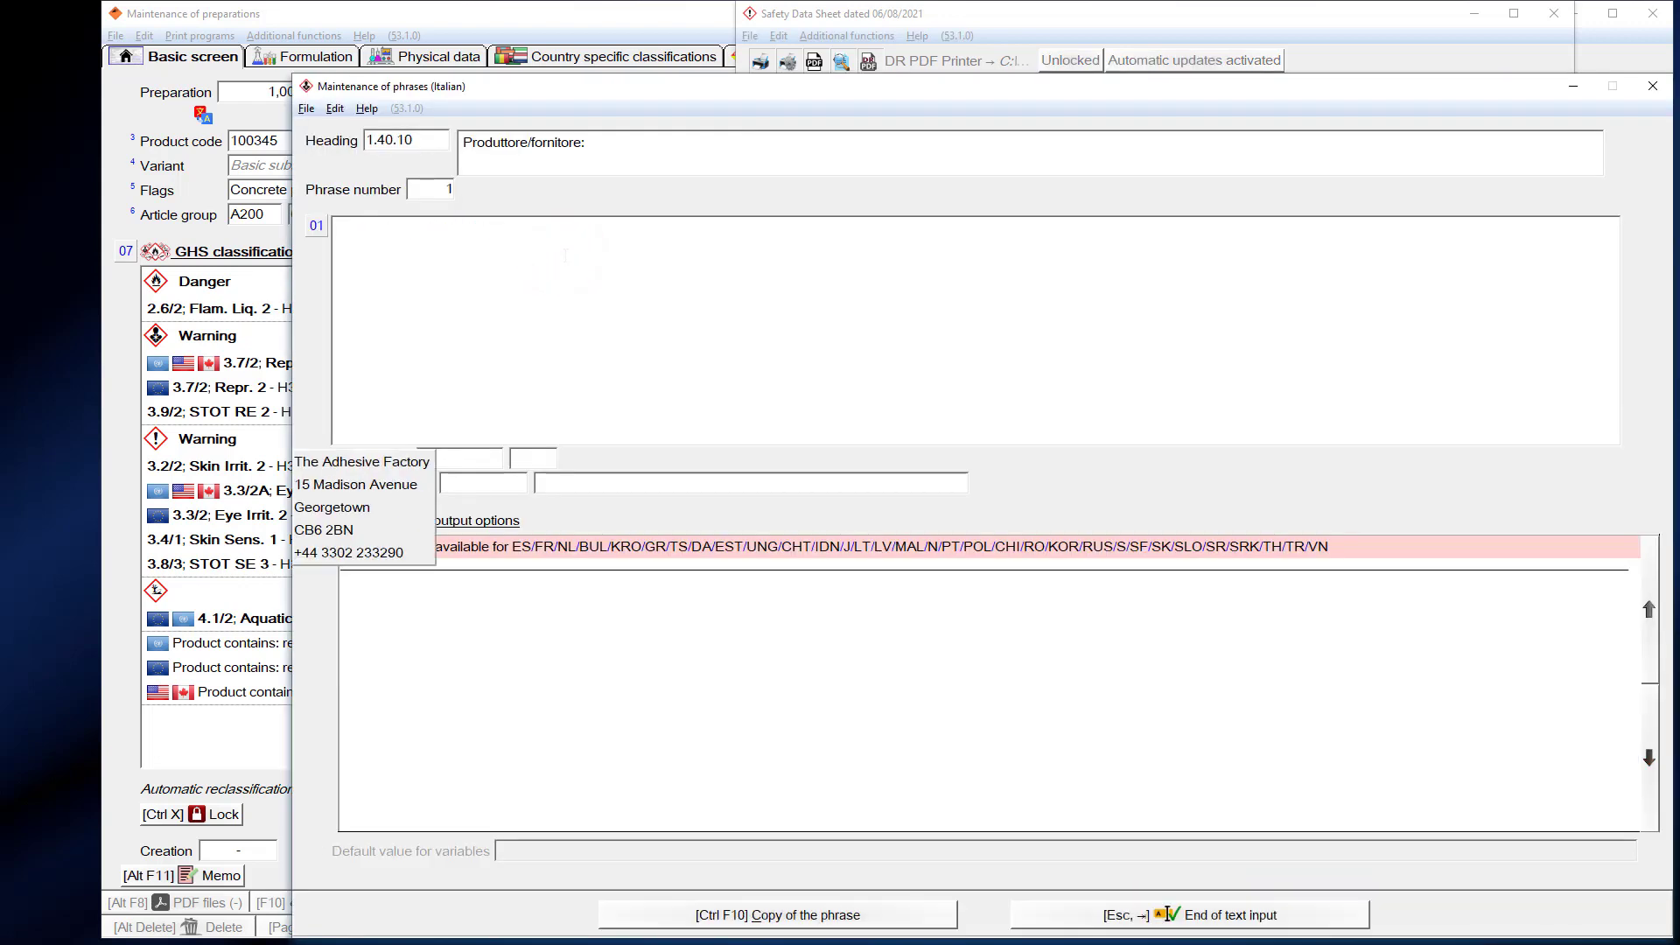
{"action": "key", "text": "ctrl+v"}
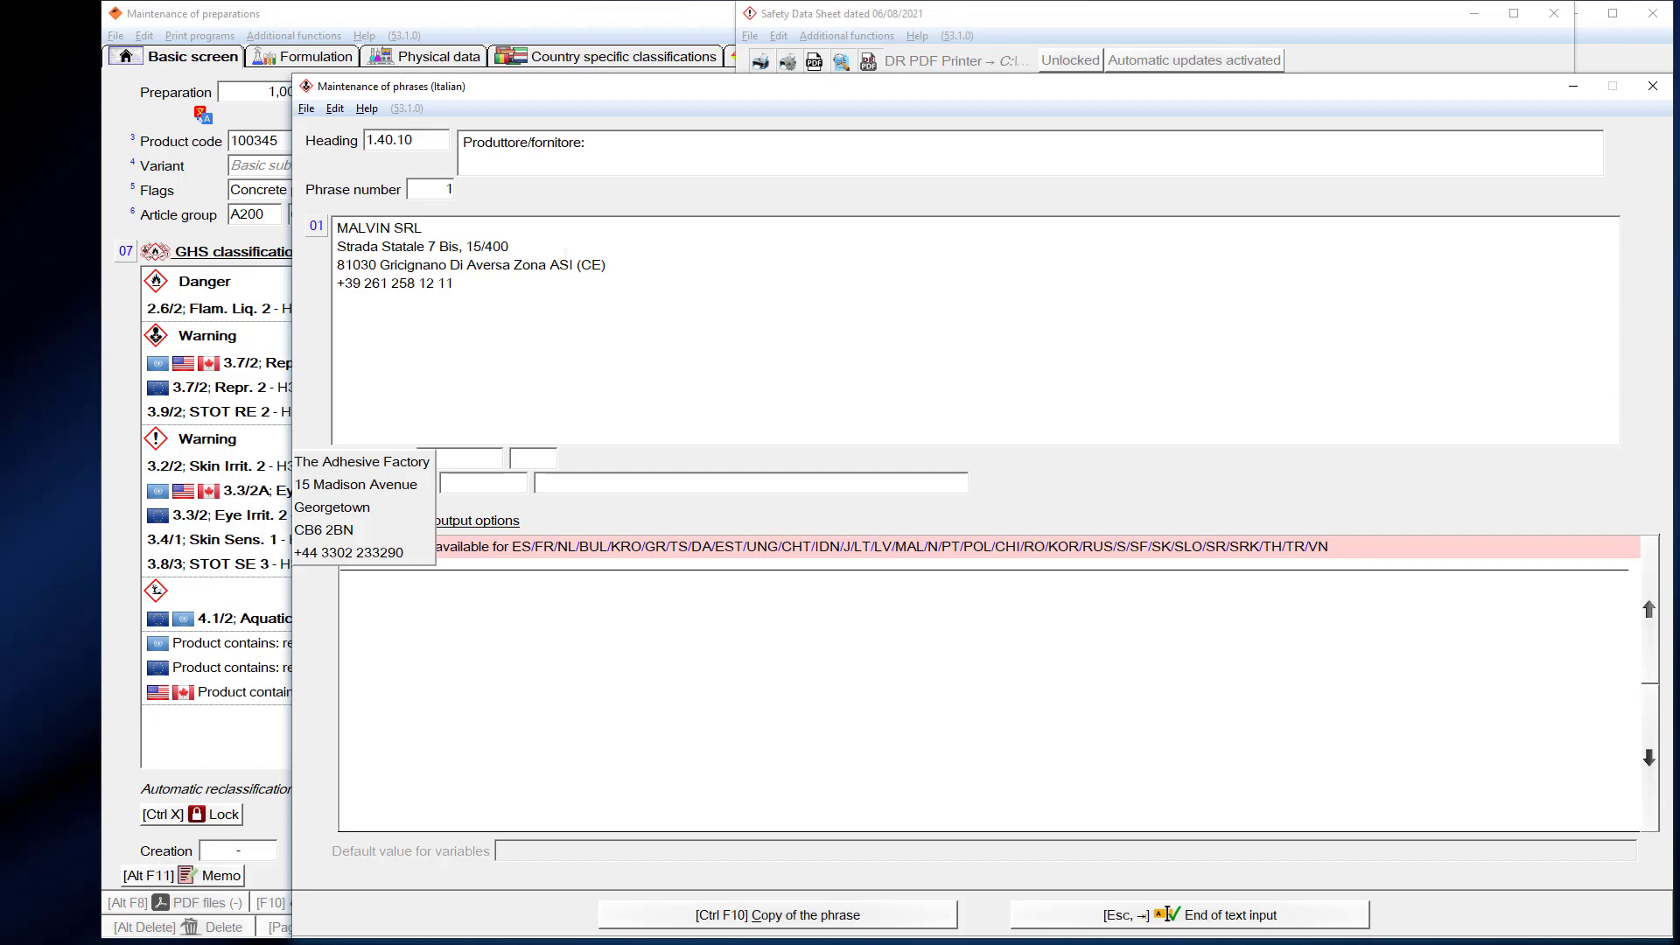
{"action": "key", "text": "Escape"}
{"action": "left_click", "coordinate": [658, 906]}
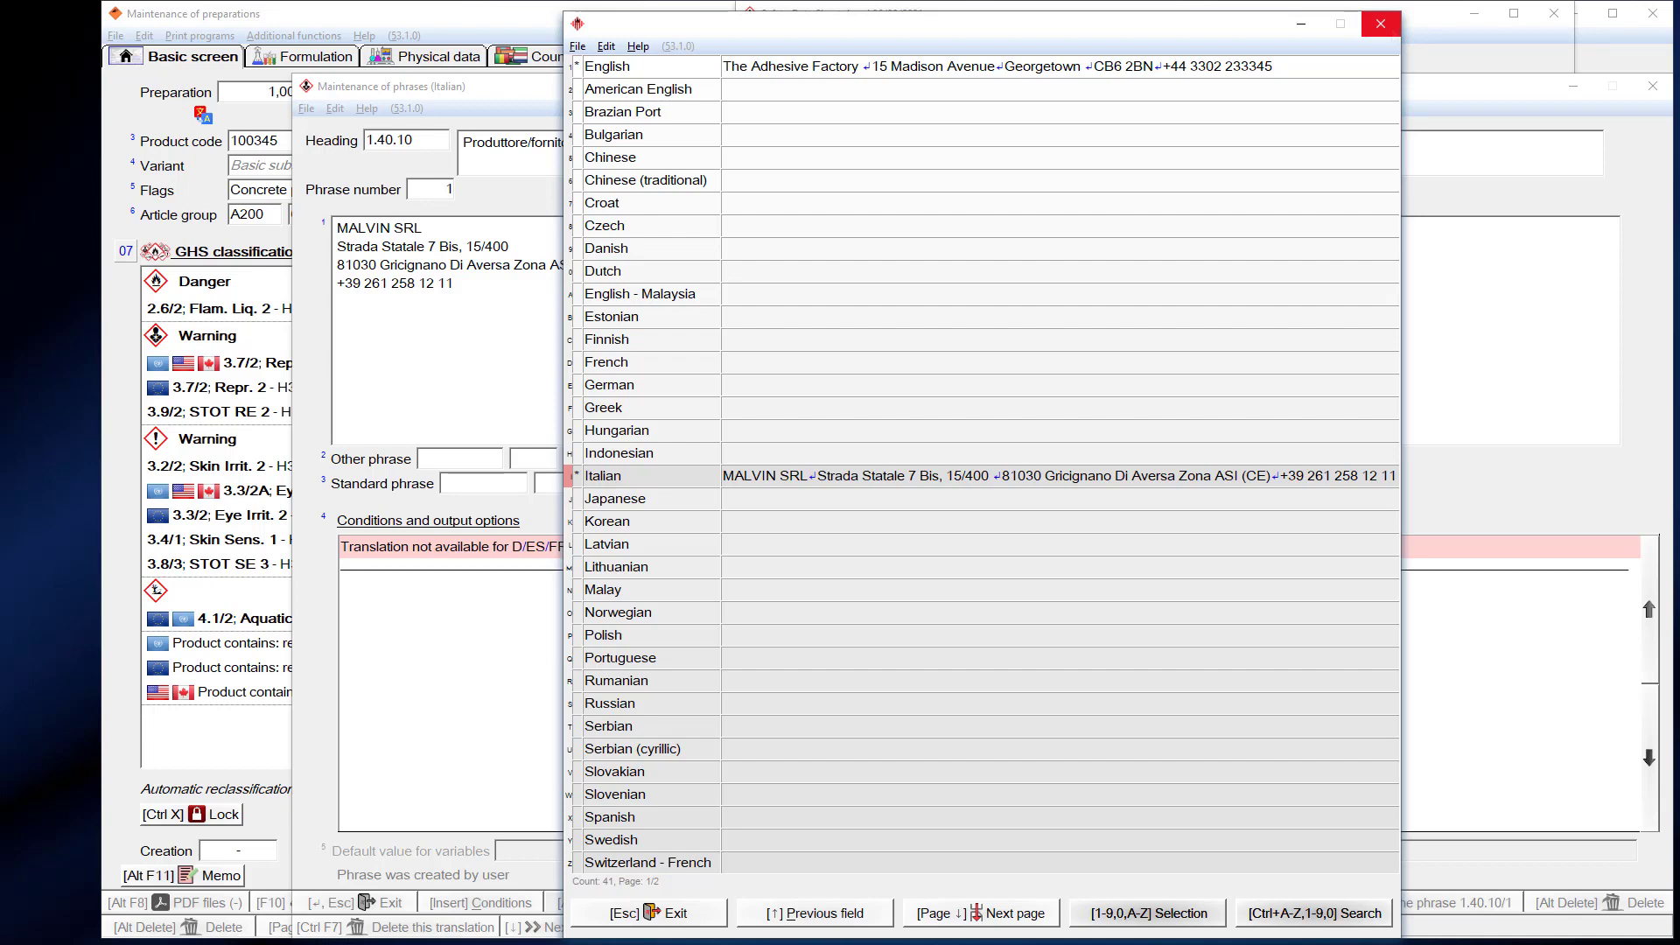
{"action": "left_click", "coordinate": [1380, 24]}
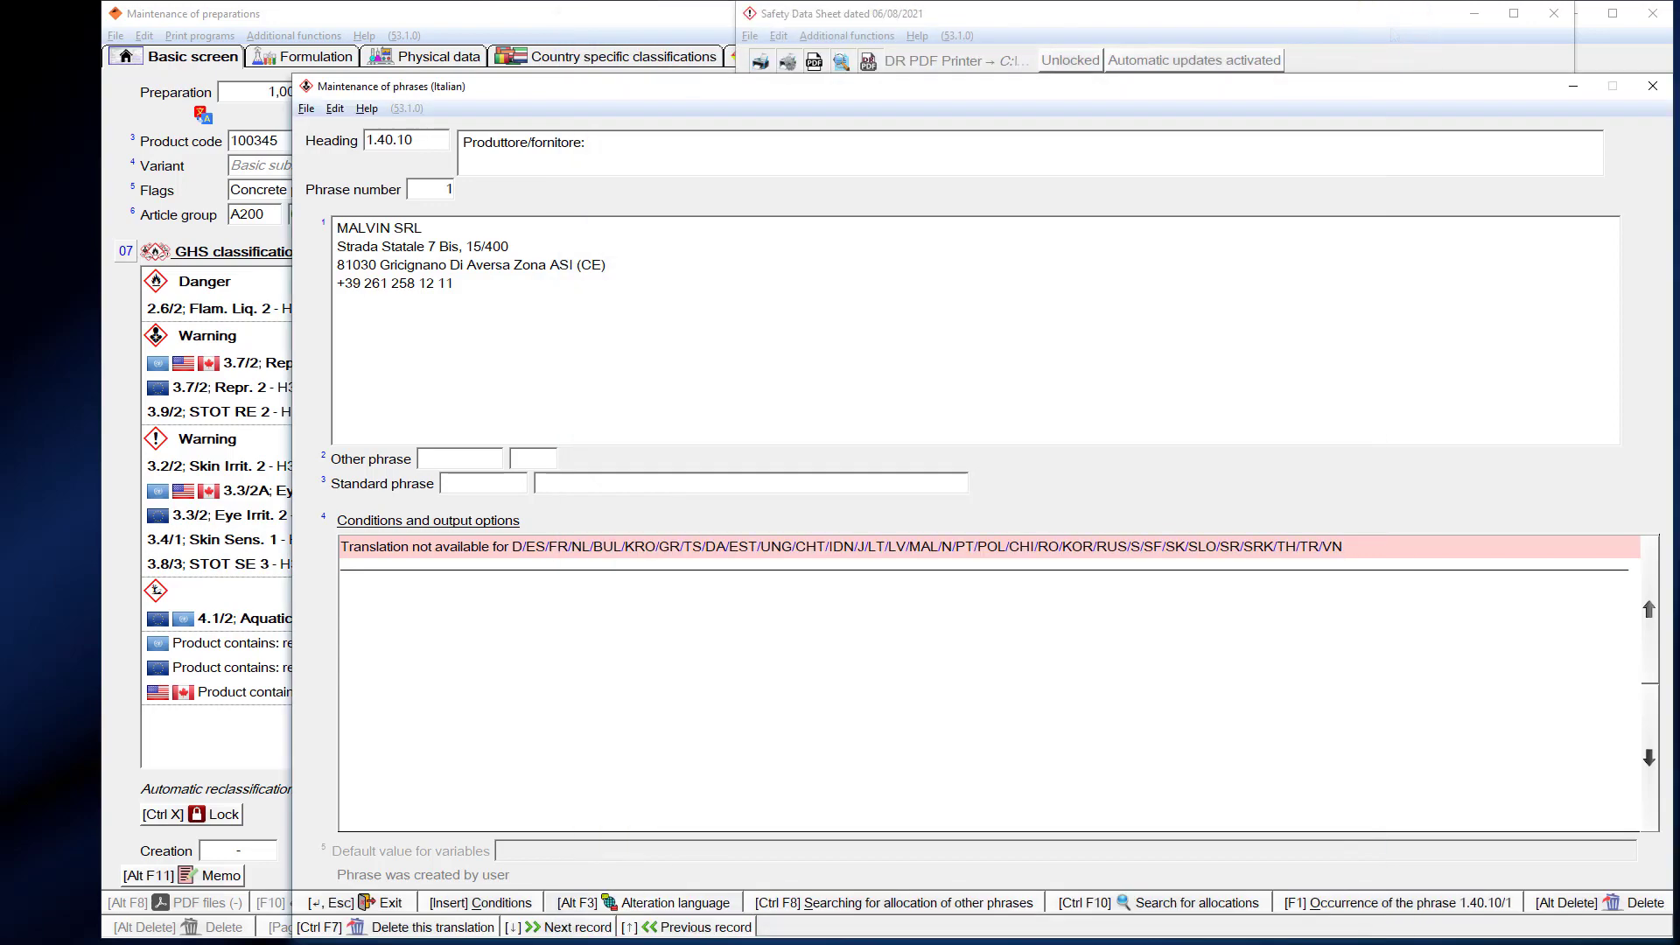
{"action": "key", "text": "Escape"}
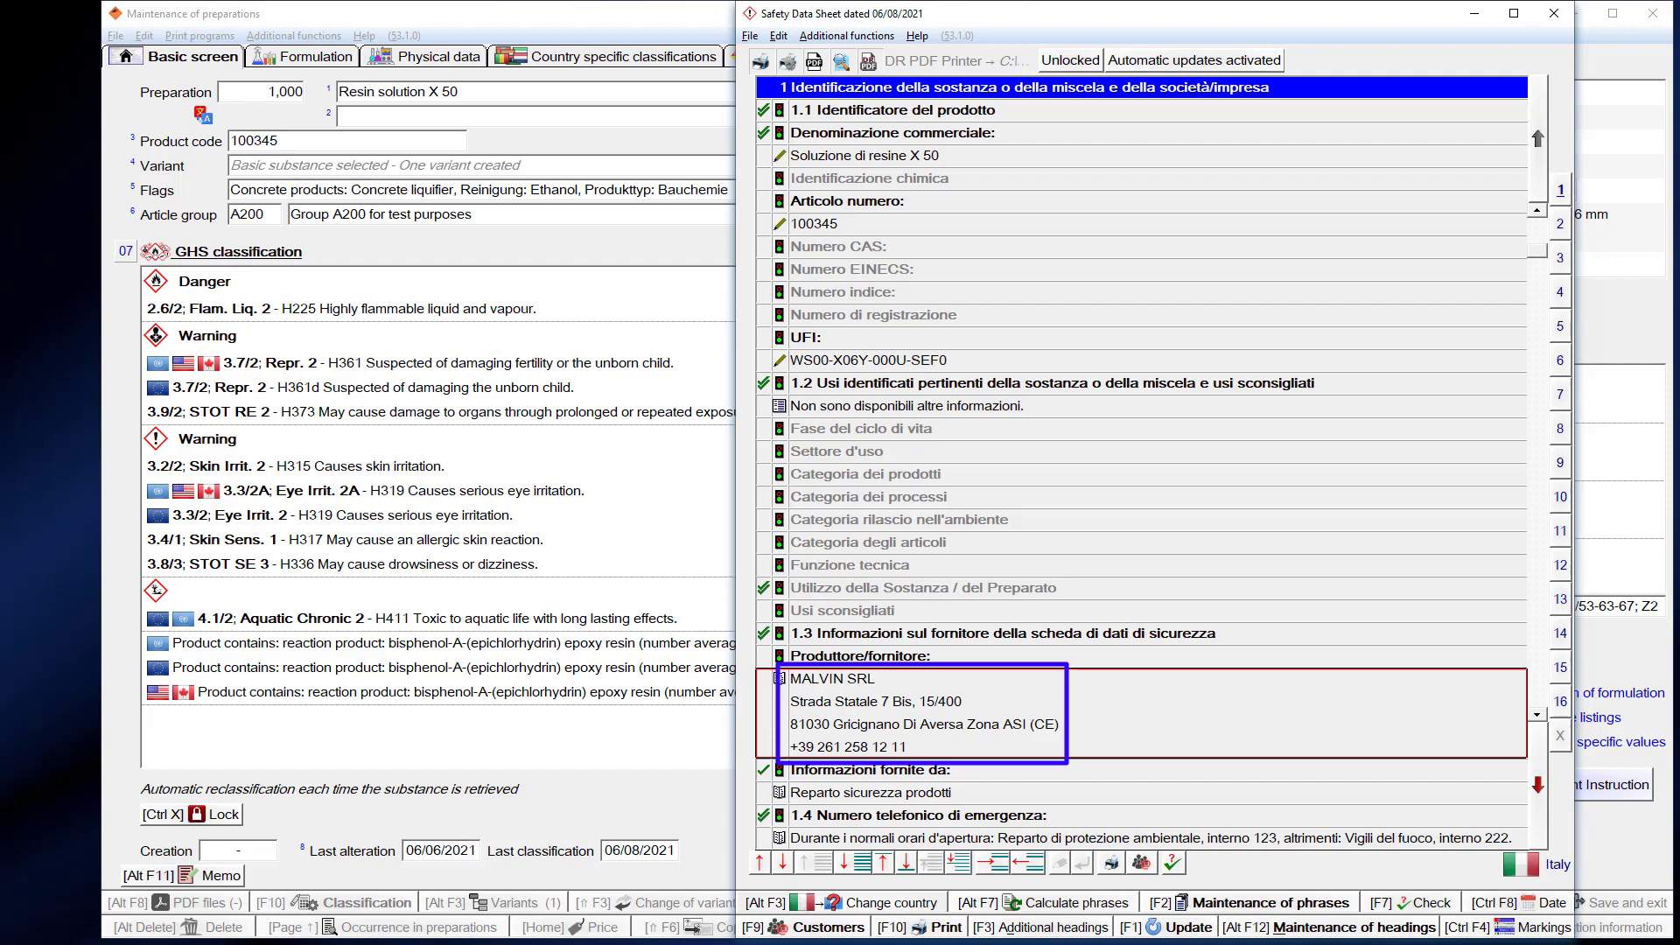
- Switch the SDS to Great Britain and open phrase maintenance for heading 1.40.10
{"action": "left_click", "coordinate": [809, 904]}
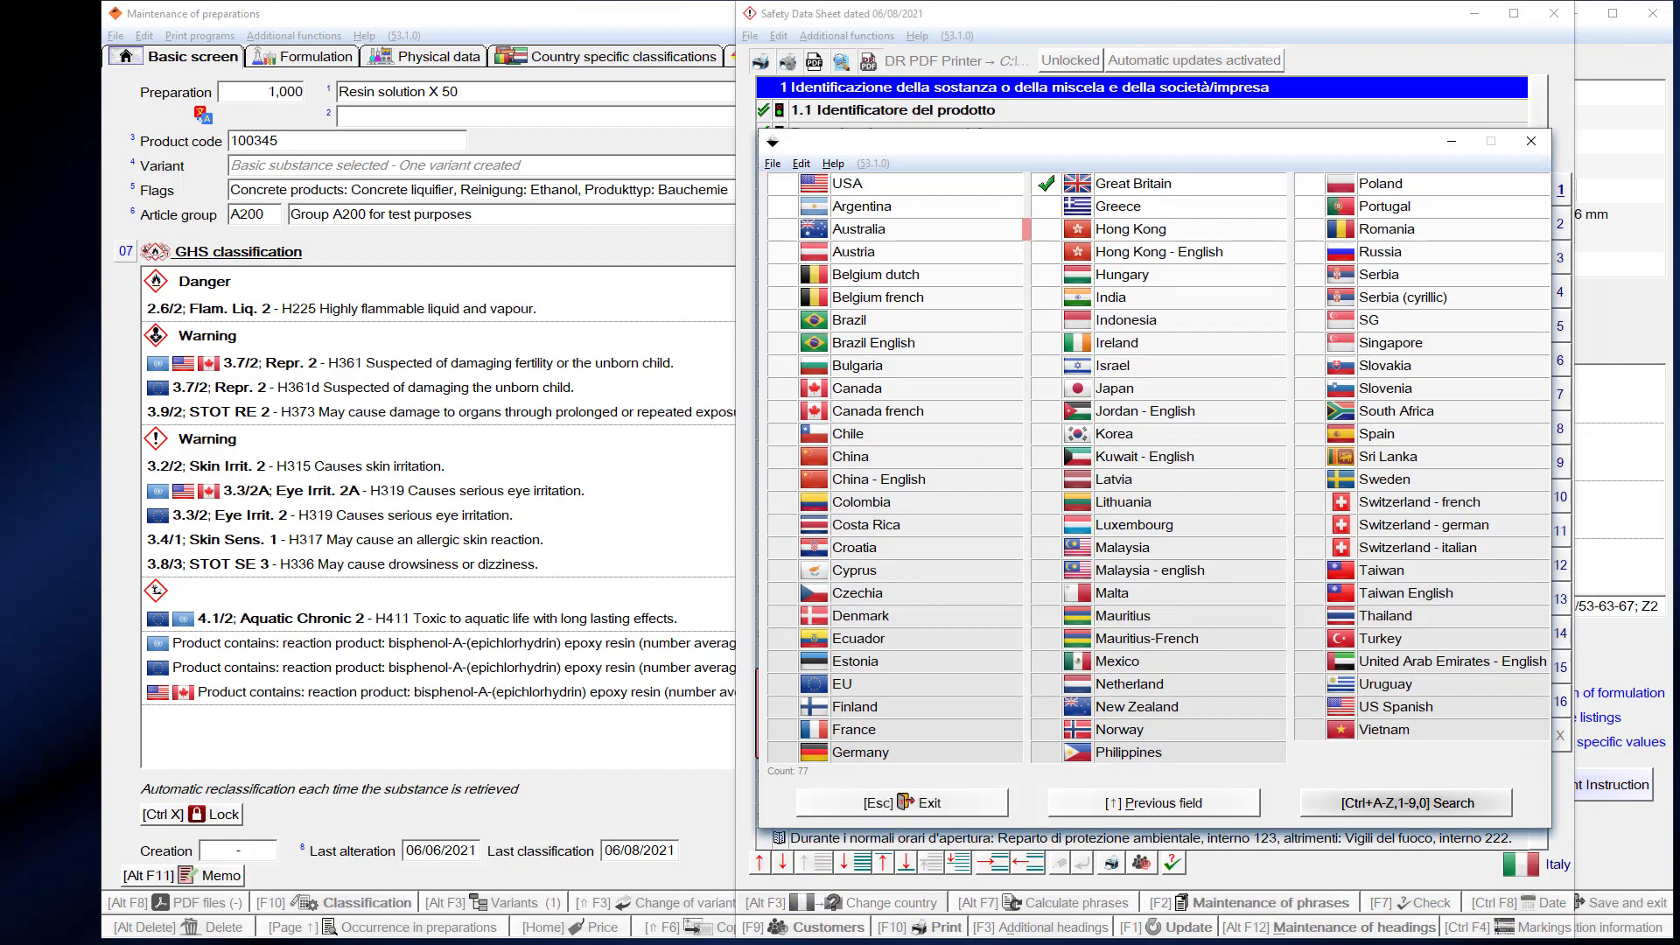
{"action": "left_click", "coordinate": [1142, 203]}
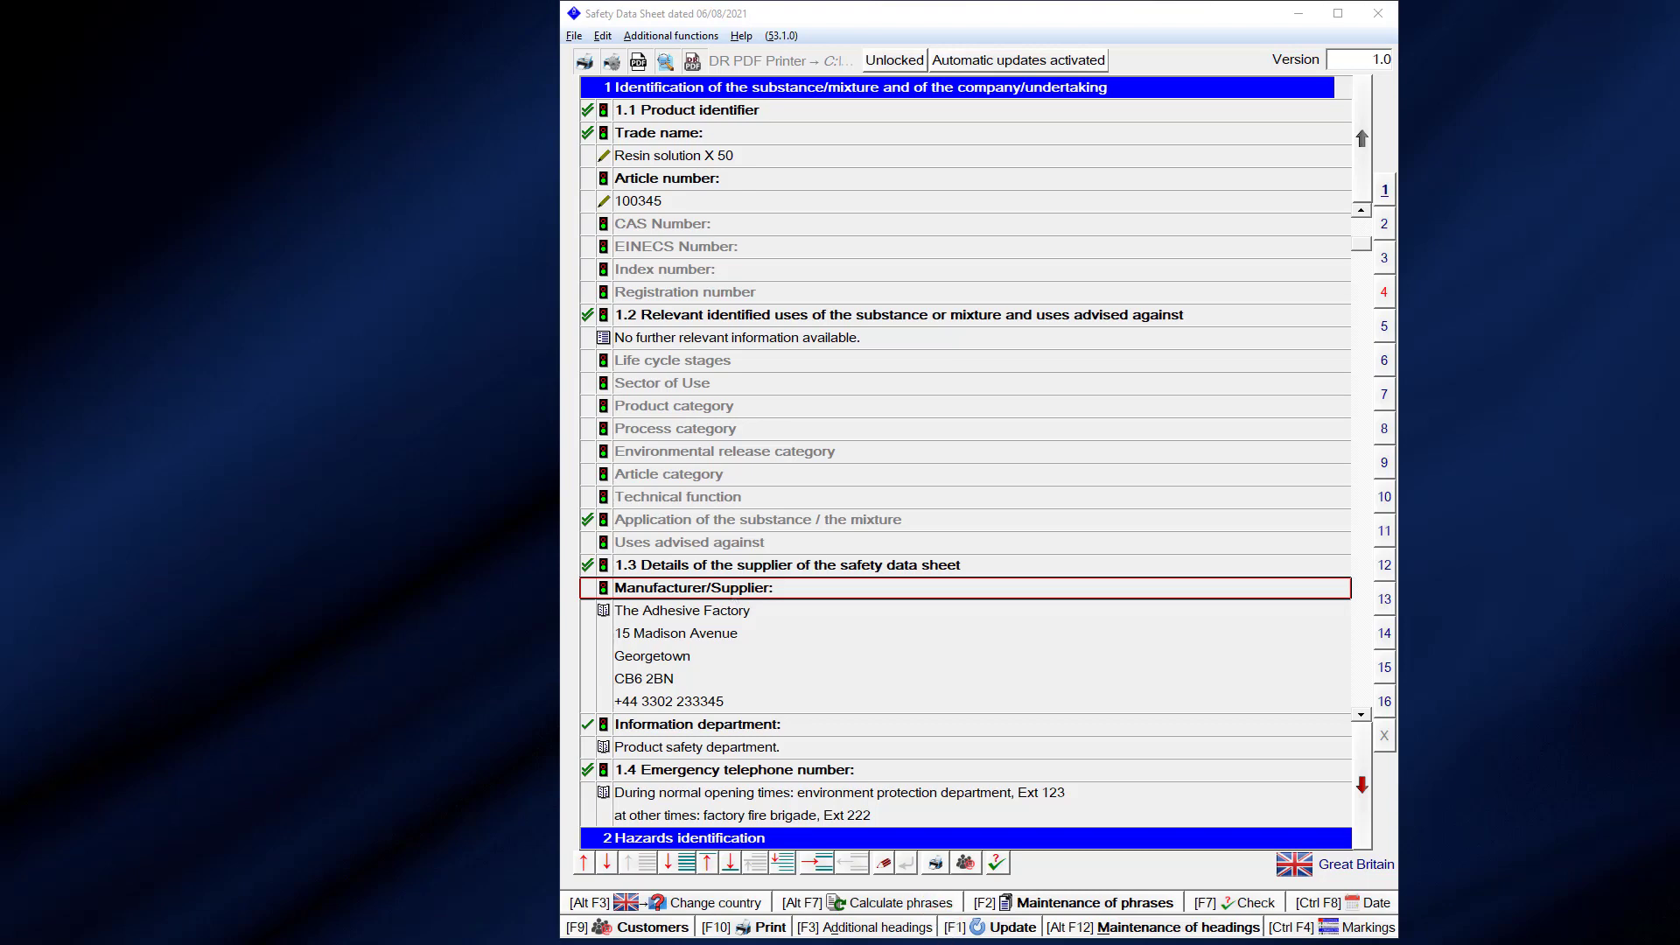
{"action": "key", "text": "F2"}
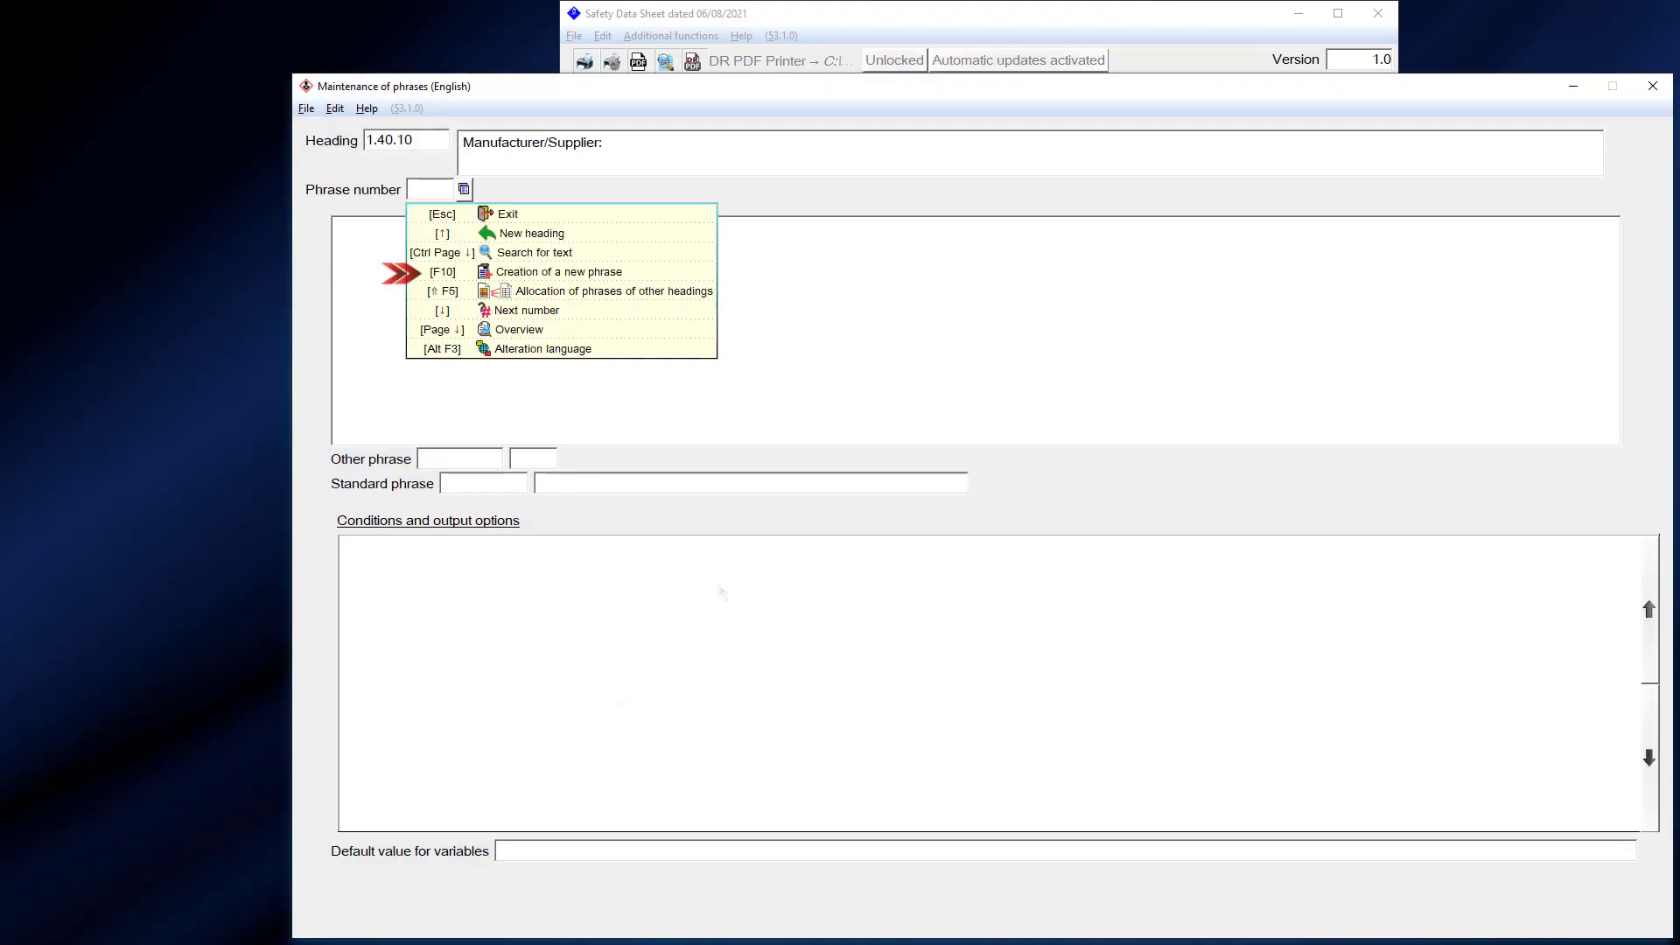
- Create supplier phrase 2 with the Auslieferungslager München warehouse's street, city and phone lines
{"action": "left_click", "coordinate": [603, 275]}
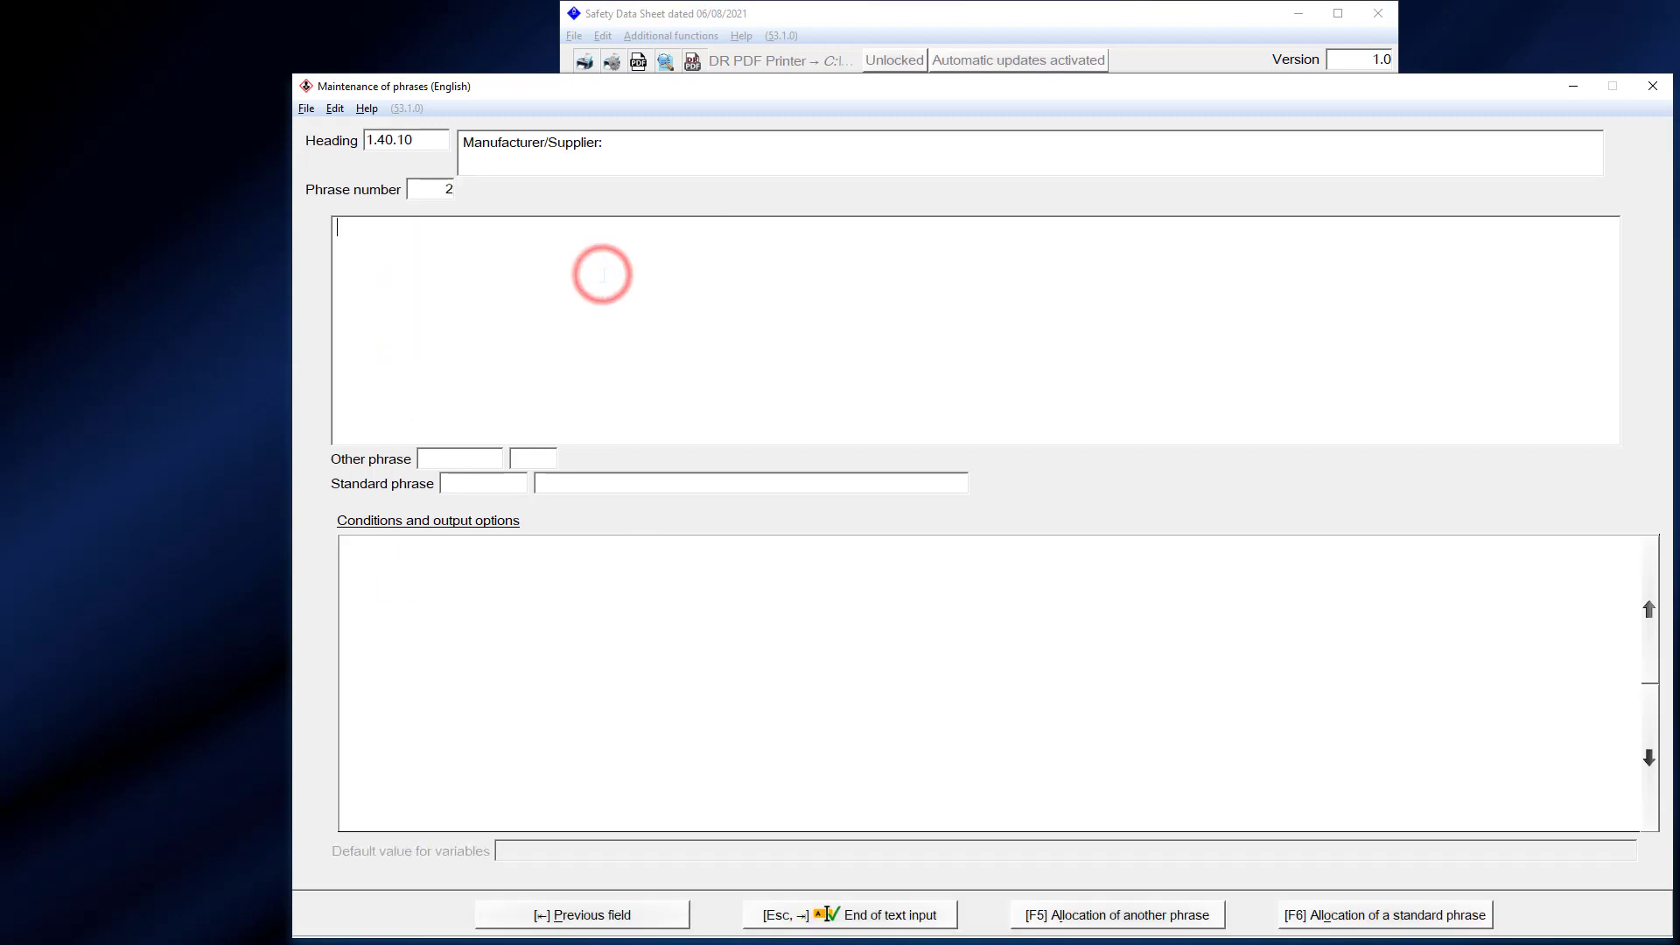
{"action": "type", "text": "Auslieferungsl"}
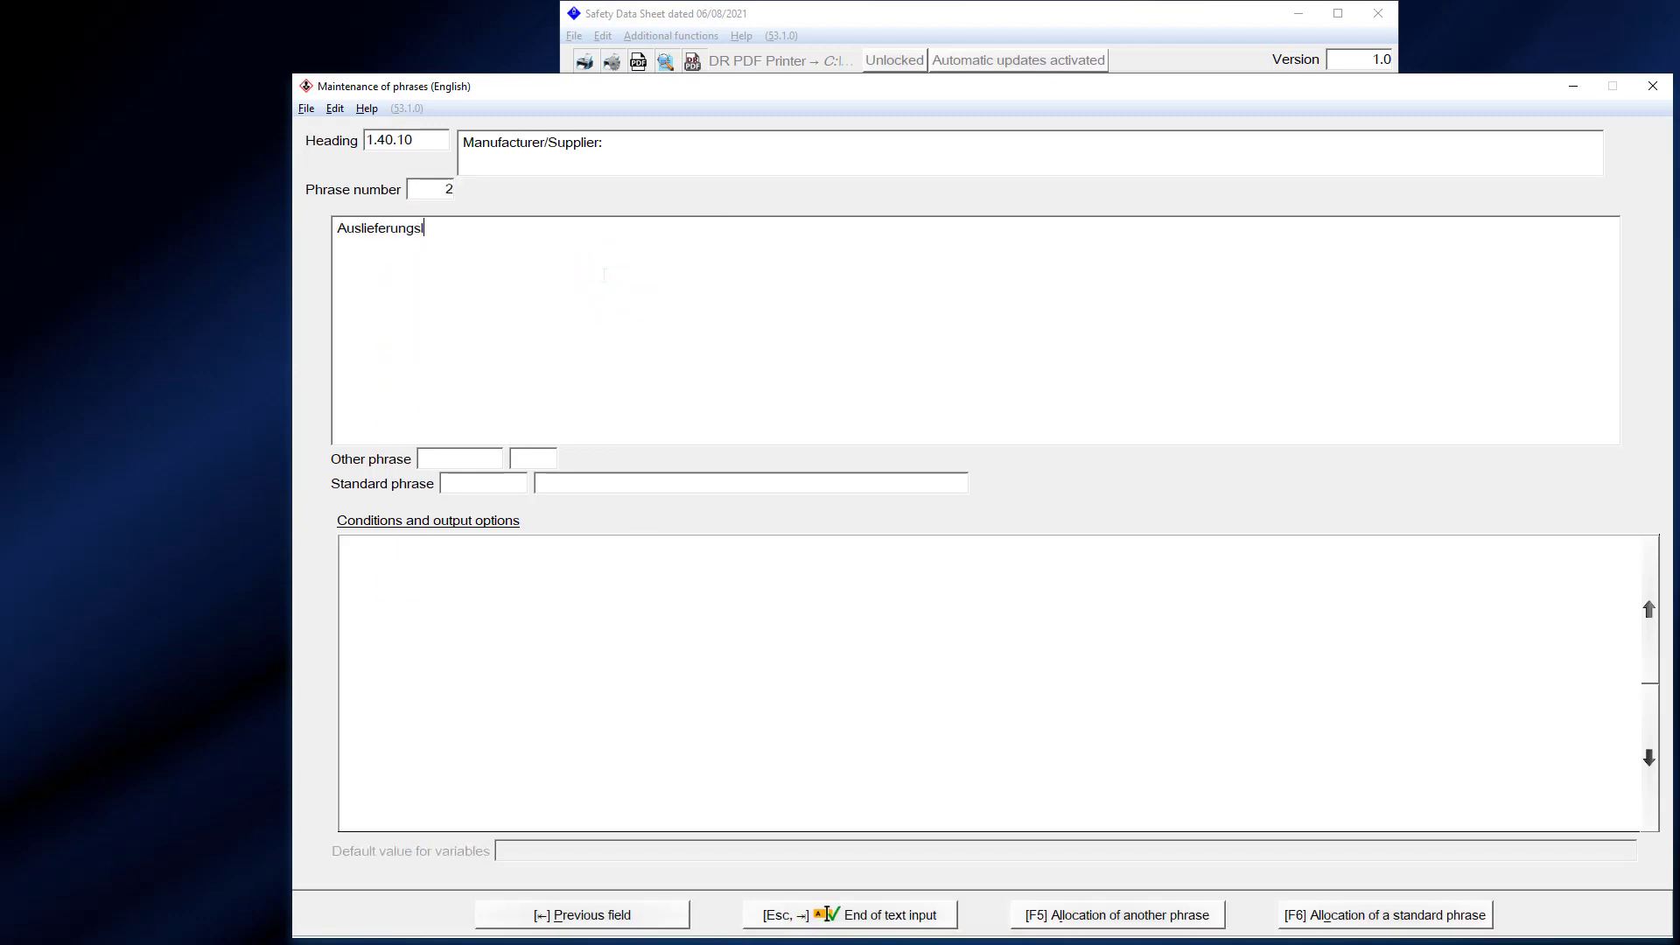
{"action": "type", "text": "ager München"}
{"action": "key", "text": "Return"}
{"action": "key", "text": "Return"}
{"action": "type", "text": "80010 München"}
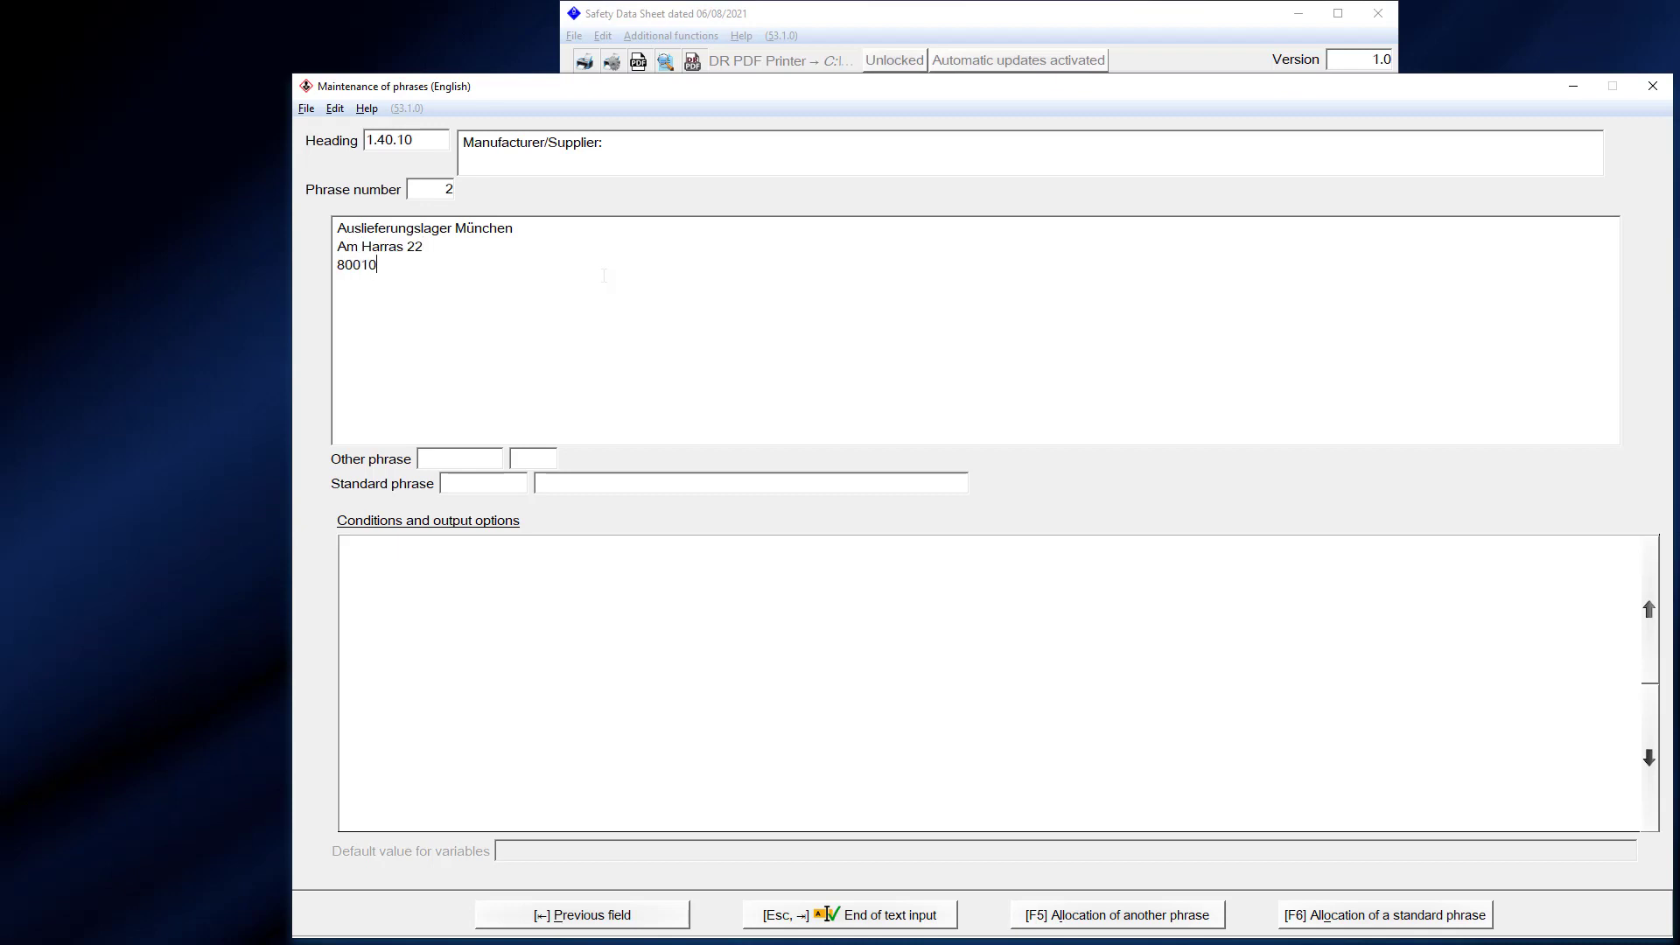
{"action": "key", "text": "Return"}
{"action": "key", "text": "Escape"}
{"action": "left_click", "coordinate": [678, 609]}
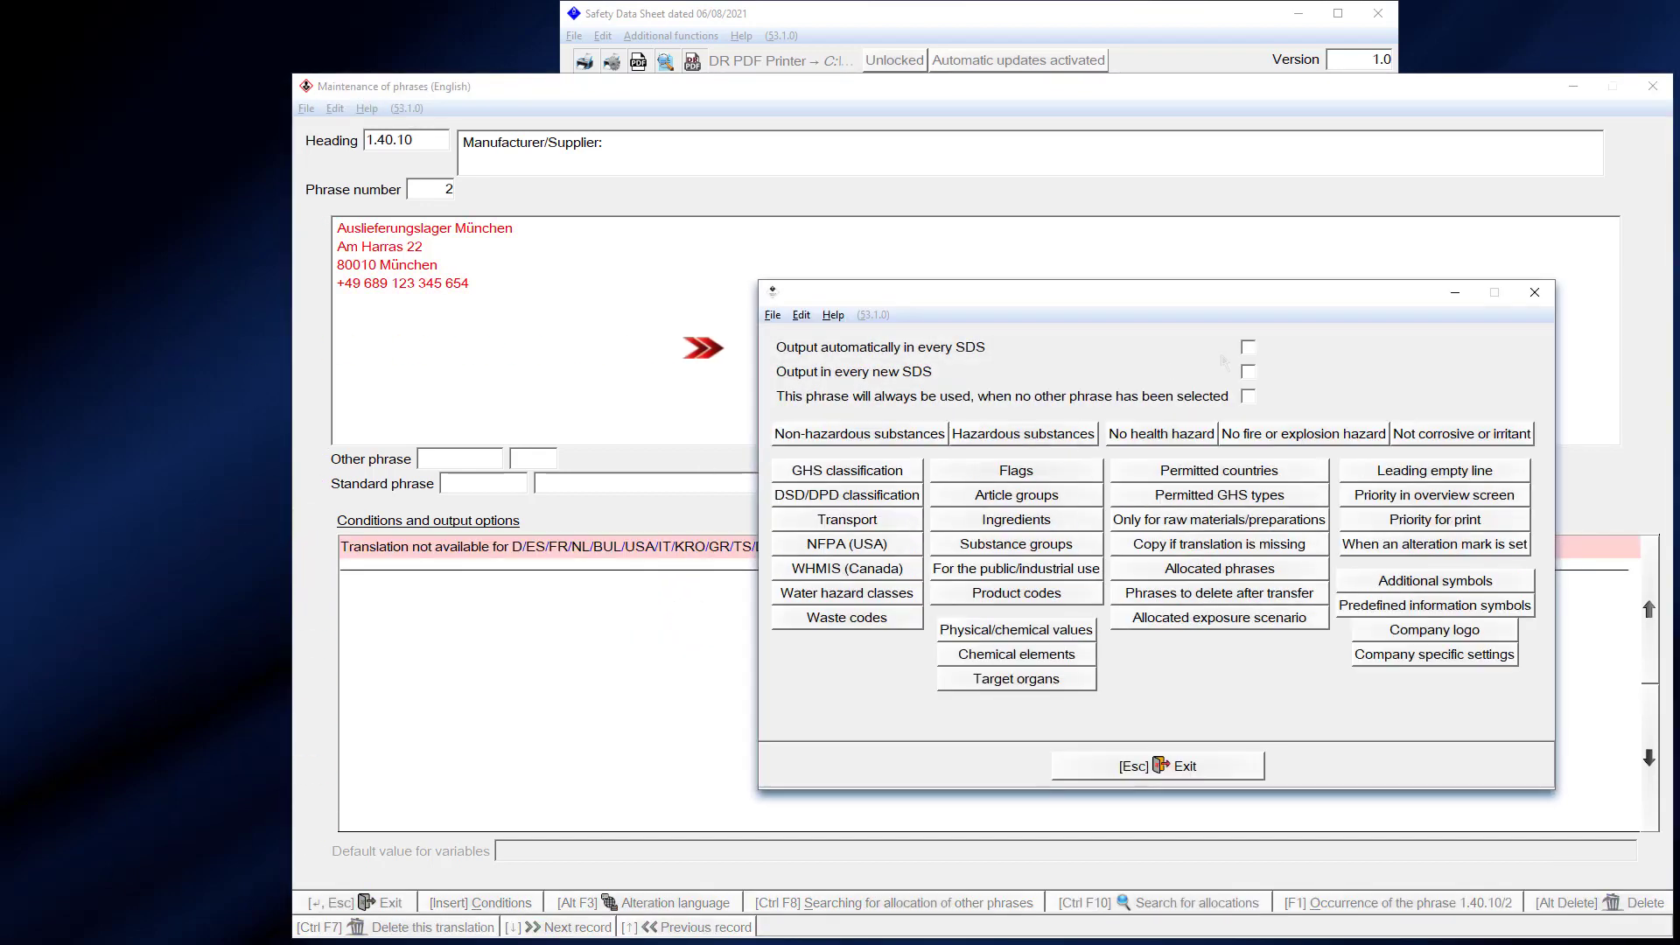
- Make phrase 1.40.10/2 output automatically in every SDS, permitted only for Italy and Czechia
{"action": "left_click", "coordinate": [1248, 347]}
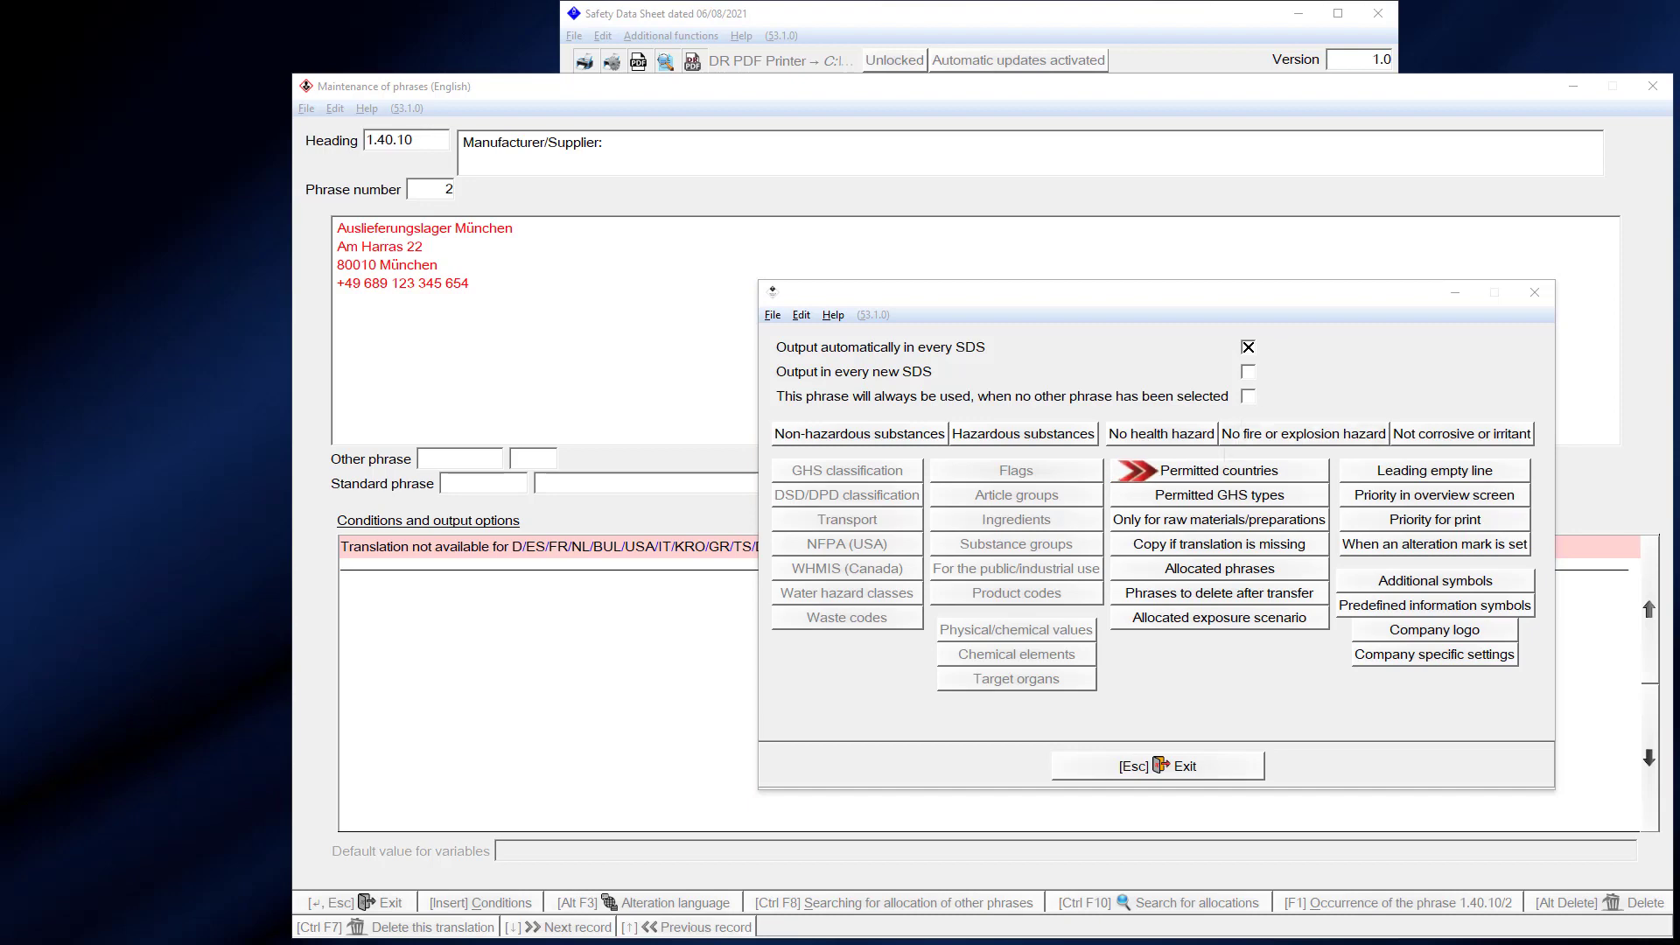
{"action": "left_click", "coordinate": [1219, 470]}
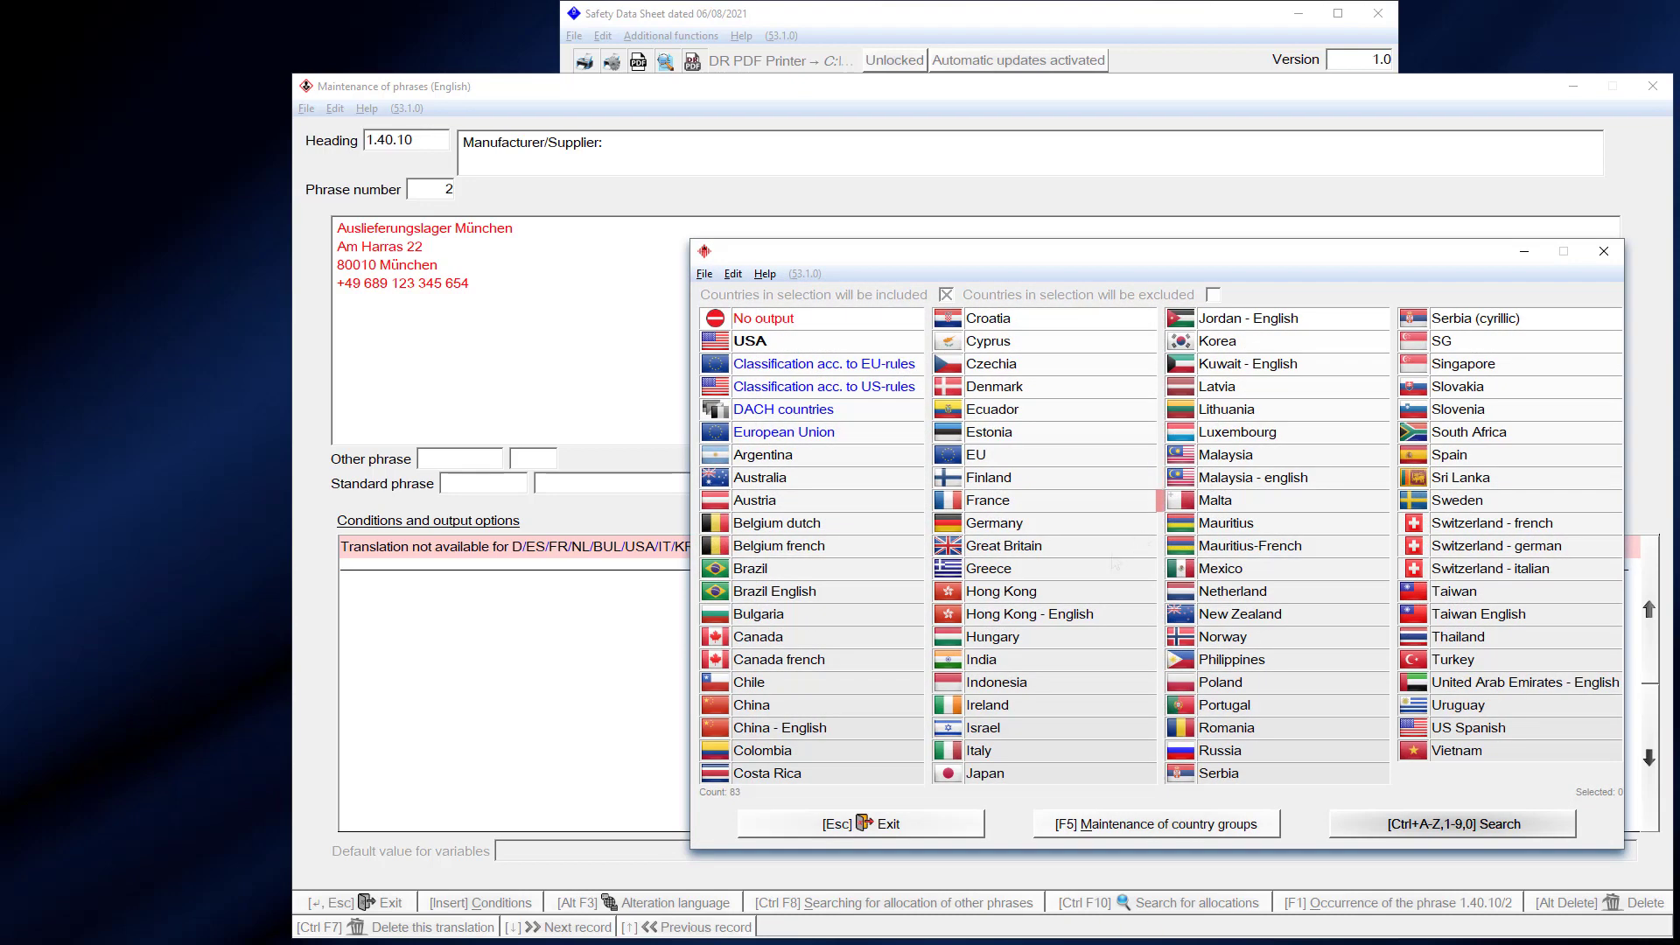
{"action": "left_click", "coordinate": [1011, 751]}
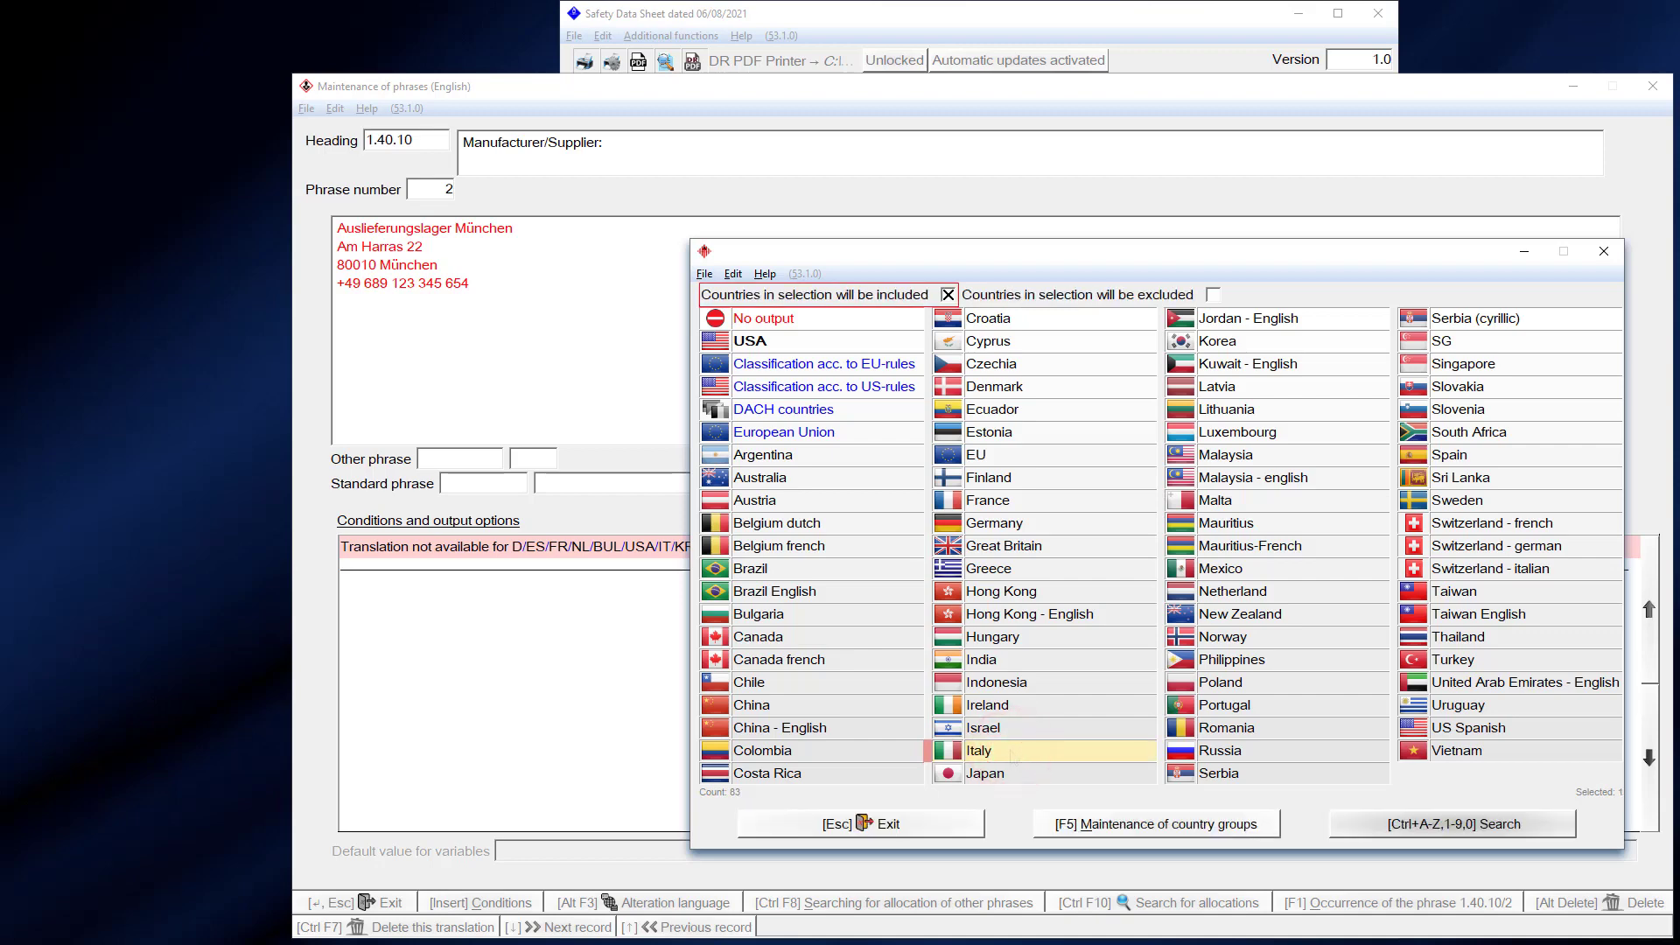
{"action": "left_click", "coordinate": [1053, 367]}
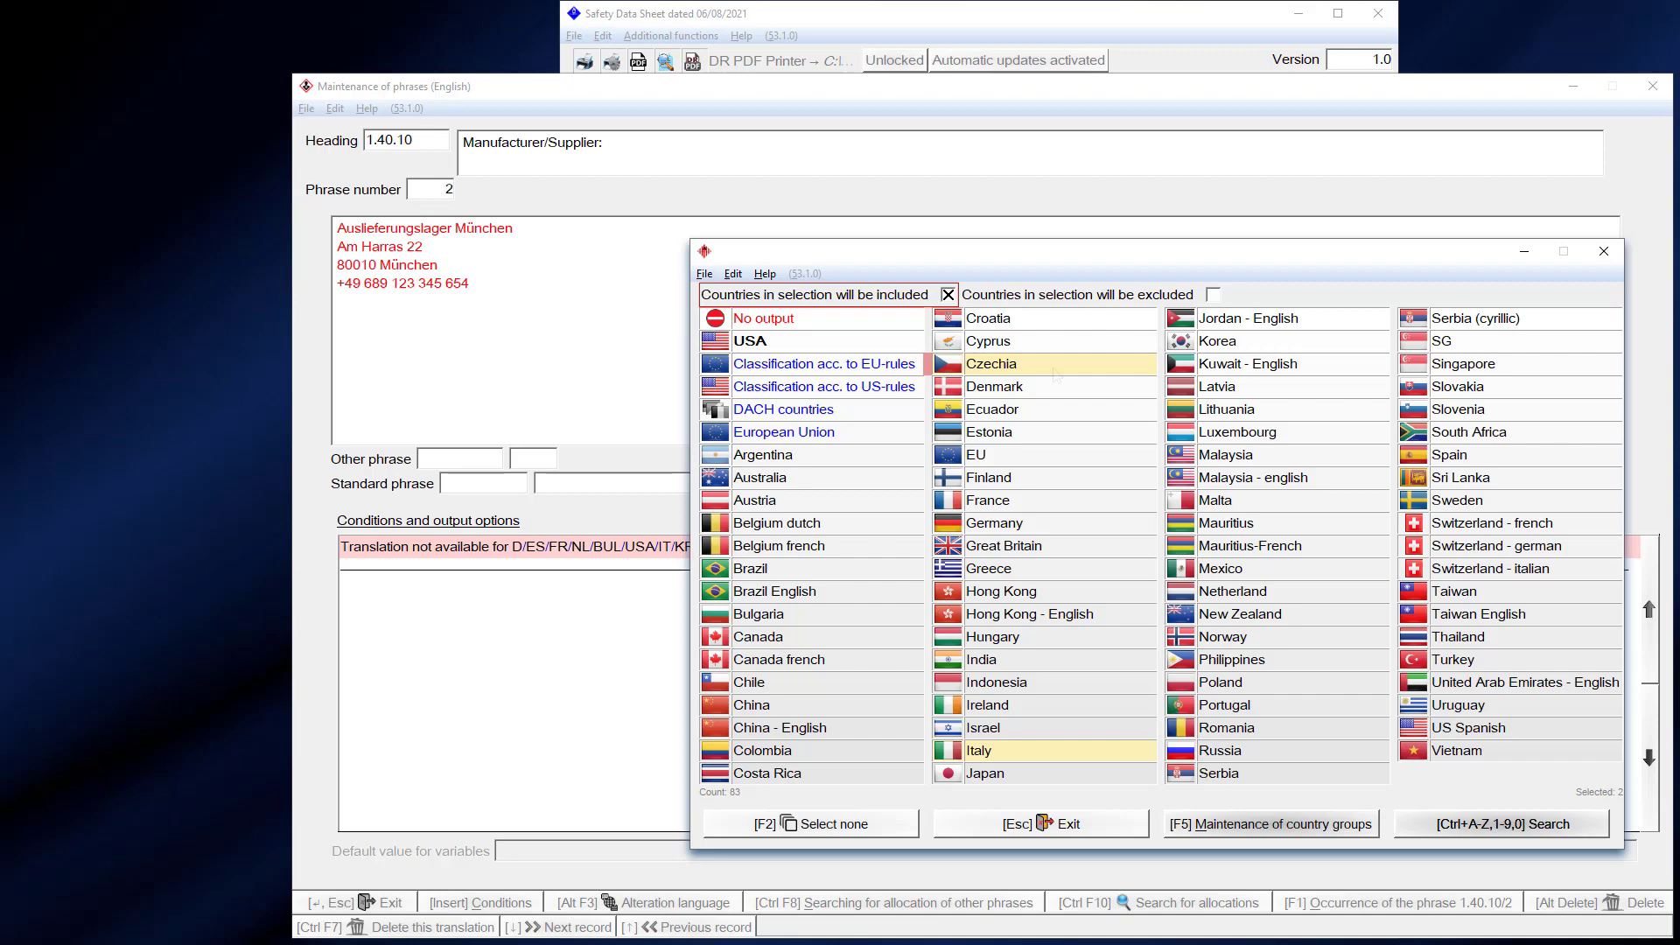
{"action": "left_click", "coordinate": [1602, 250]}
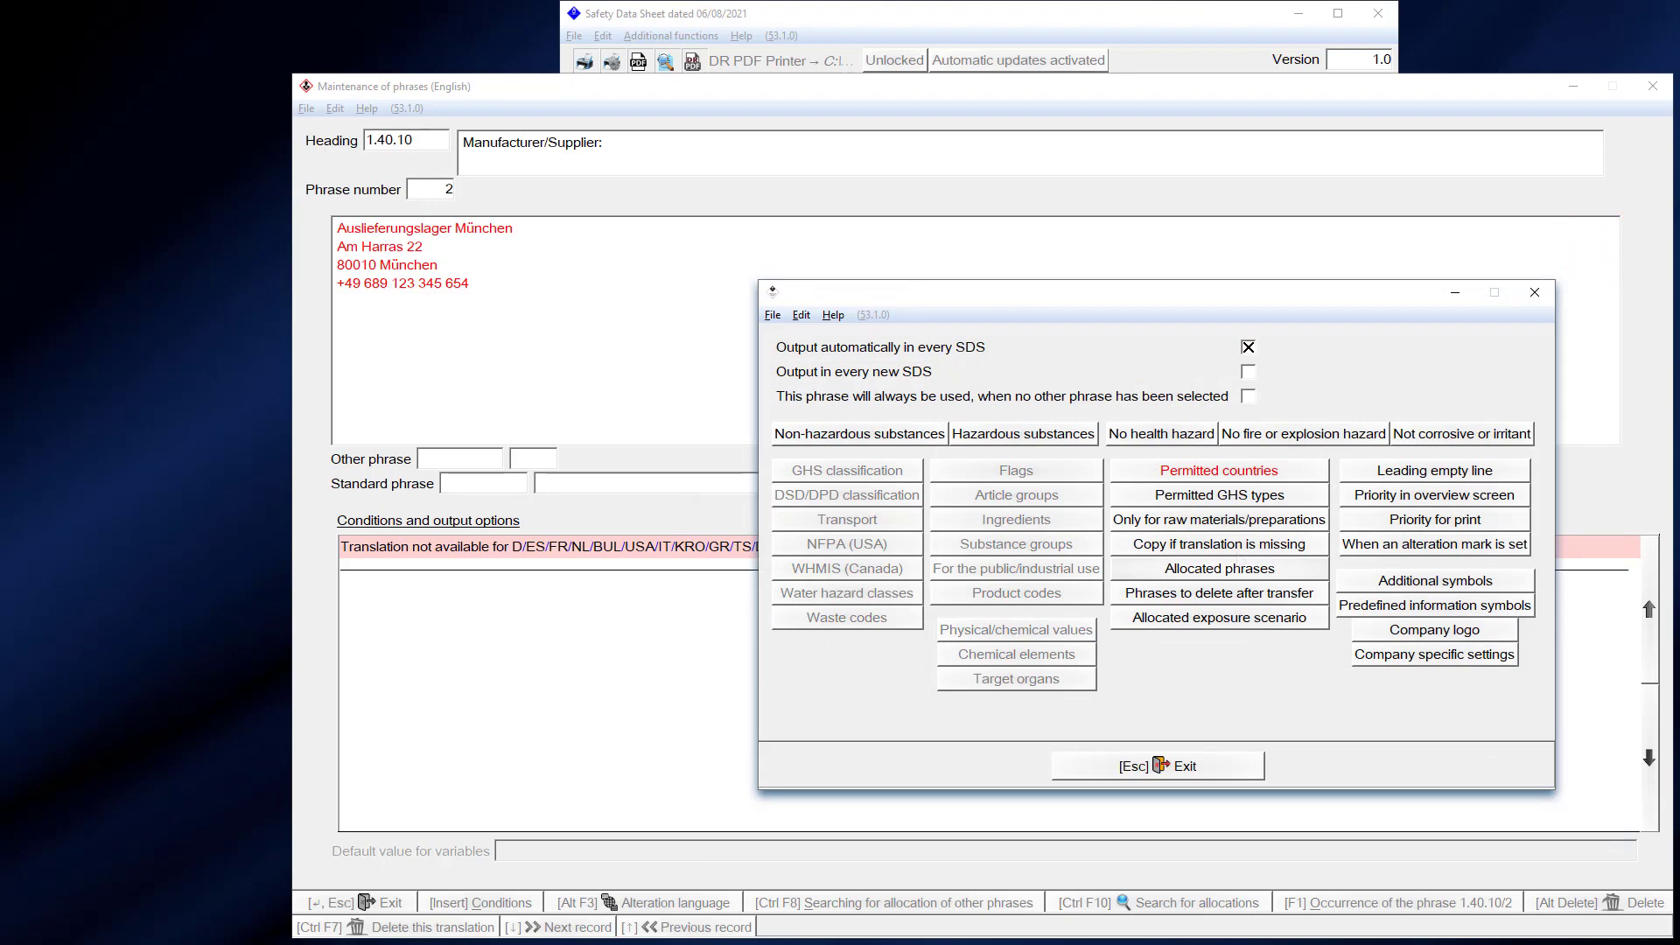
{"action": "left_click", "coordinate": [1231, 545]}
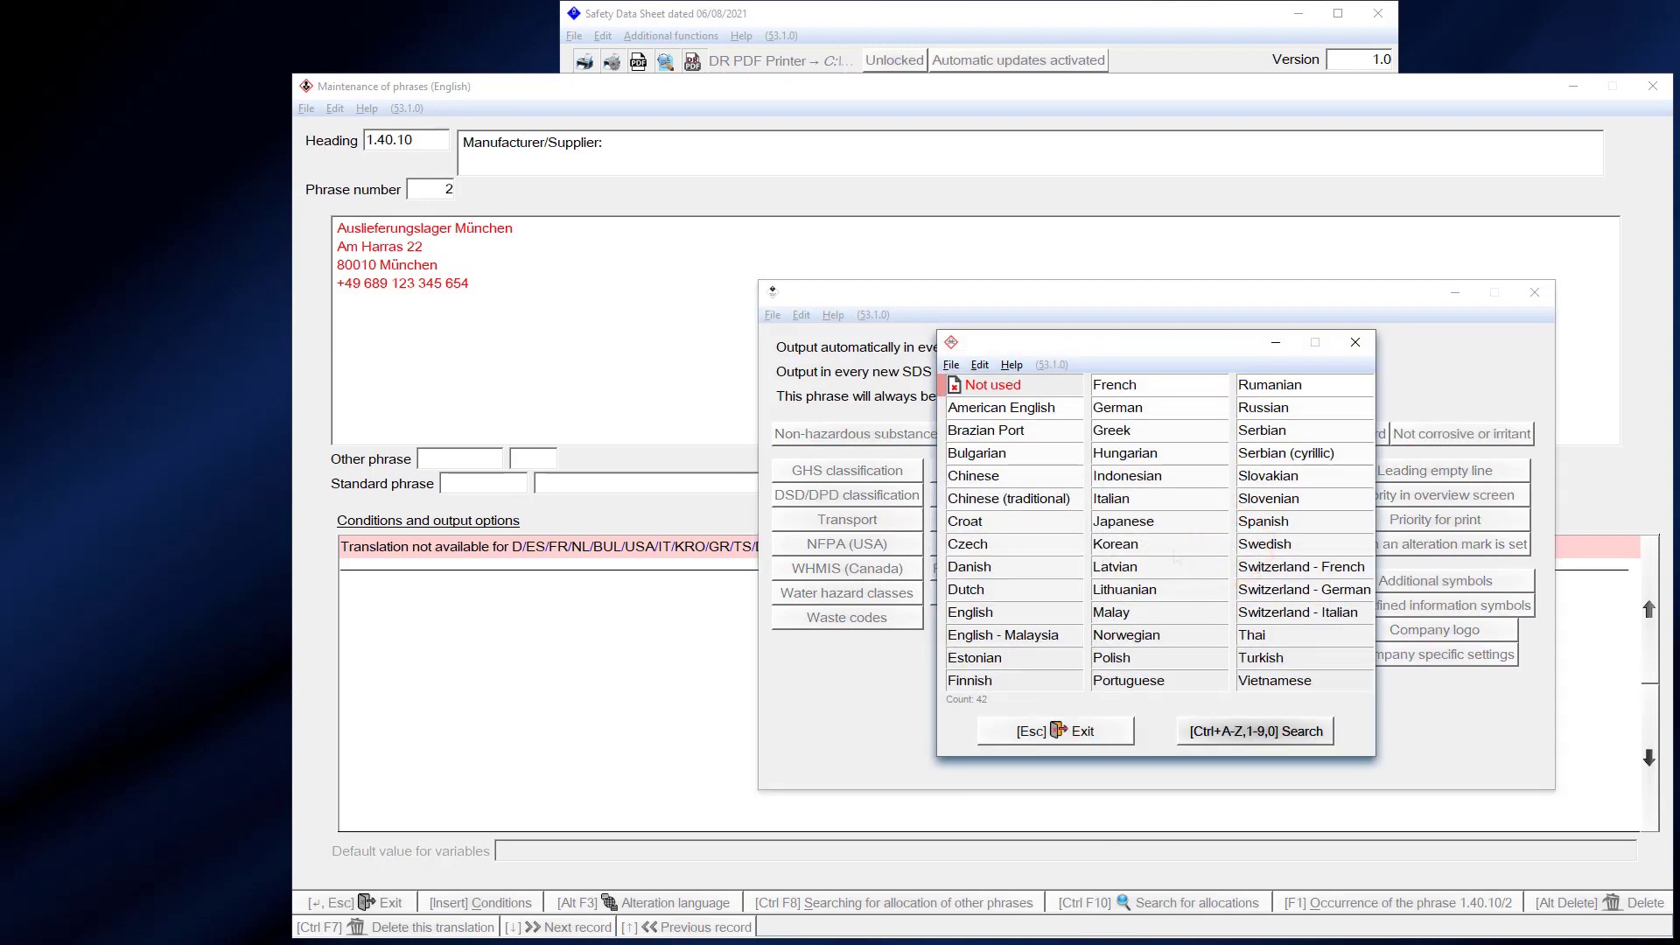
- Choose English as the fallback for missing translations and close the phrase conditions
{"action": "left_click", "coordinate": [967, 604]}
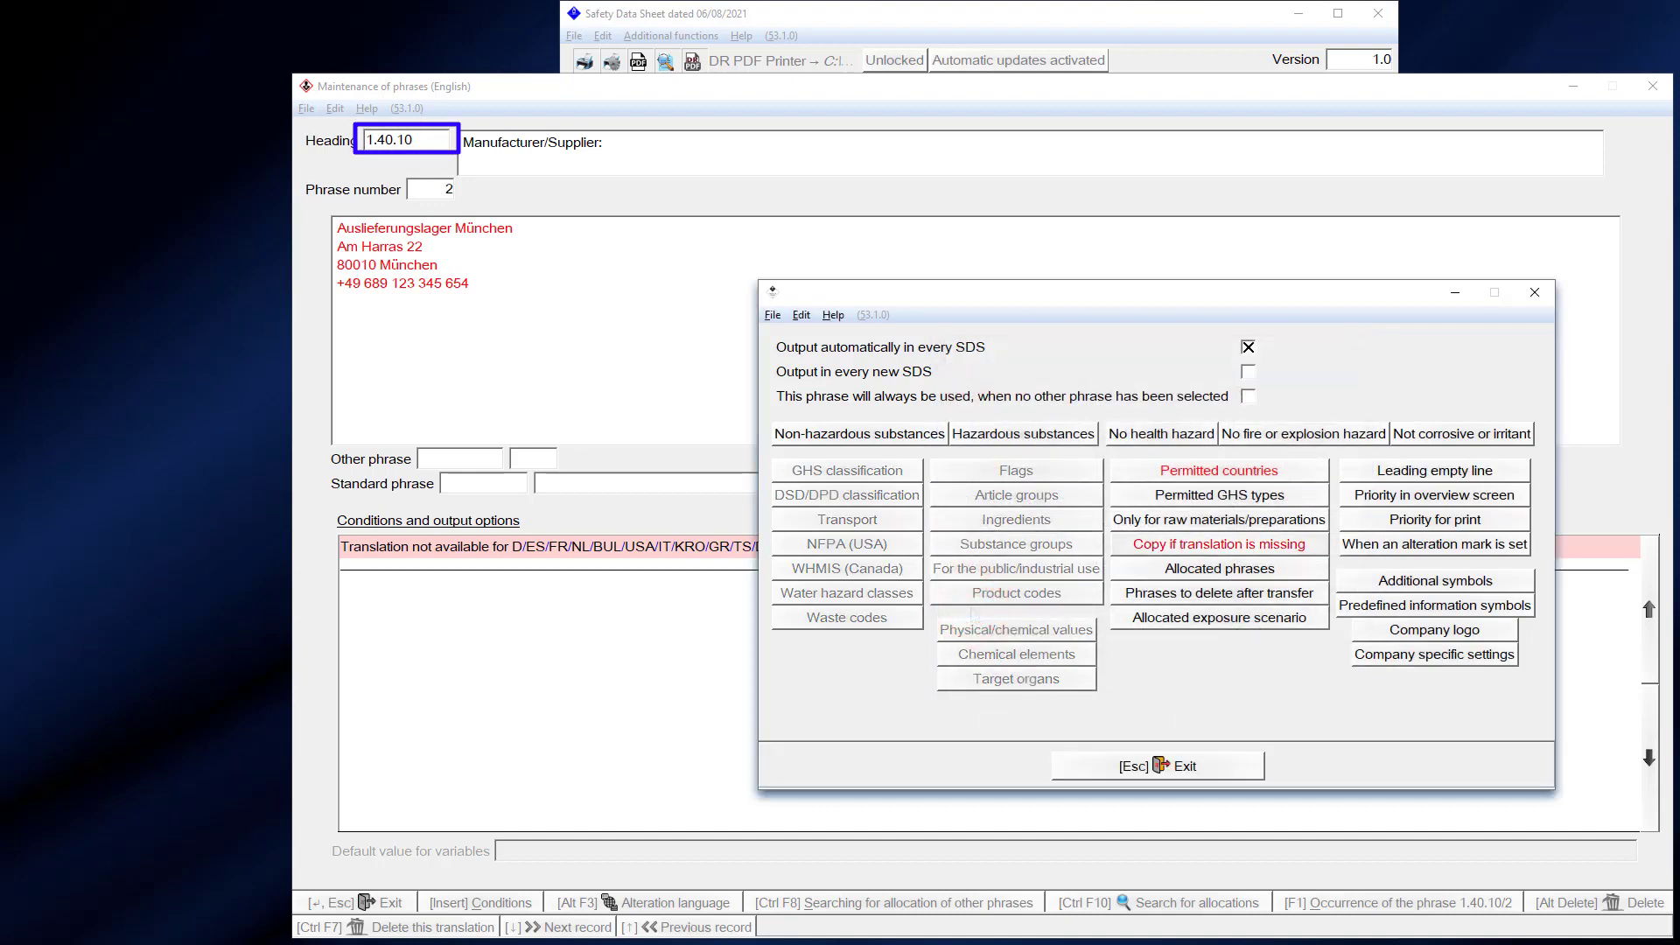
{"action": "left_click", "coordinate": [1527, 292]}
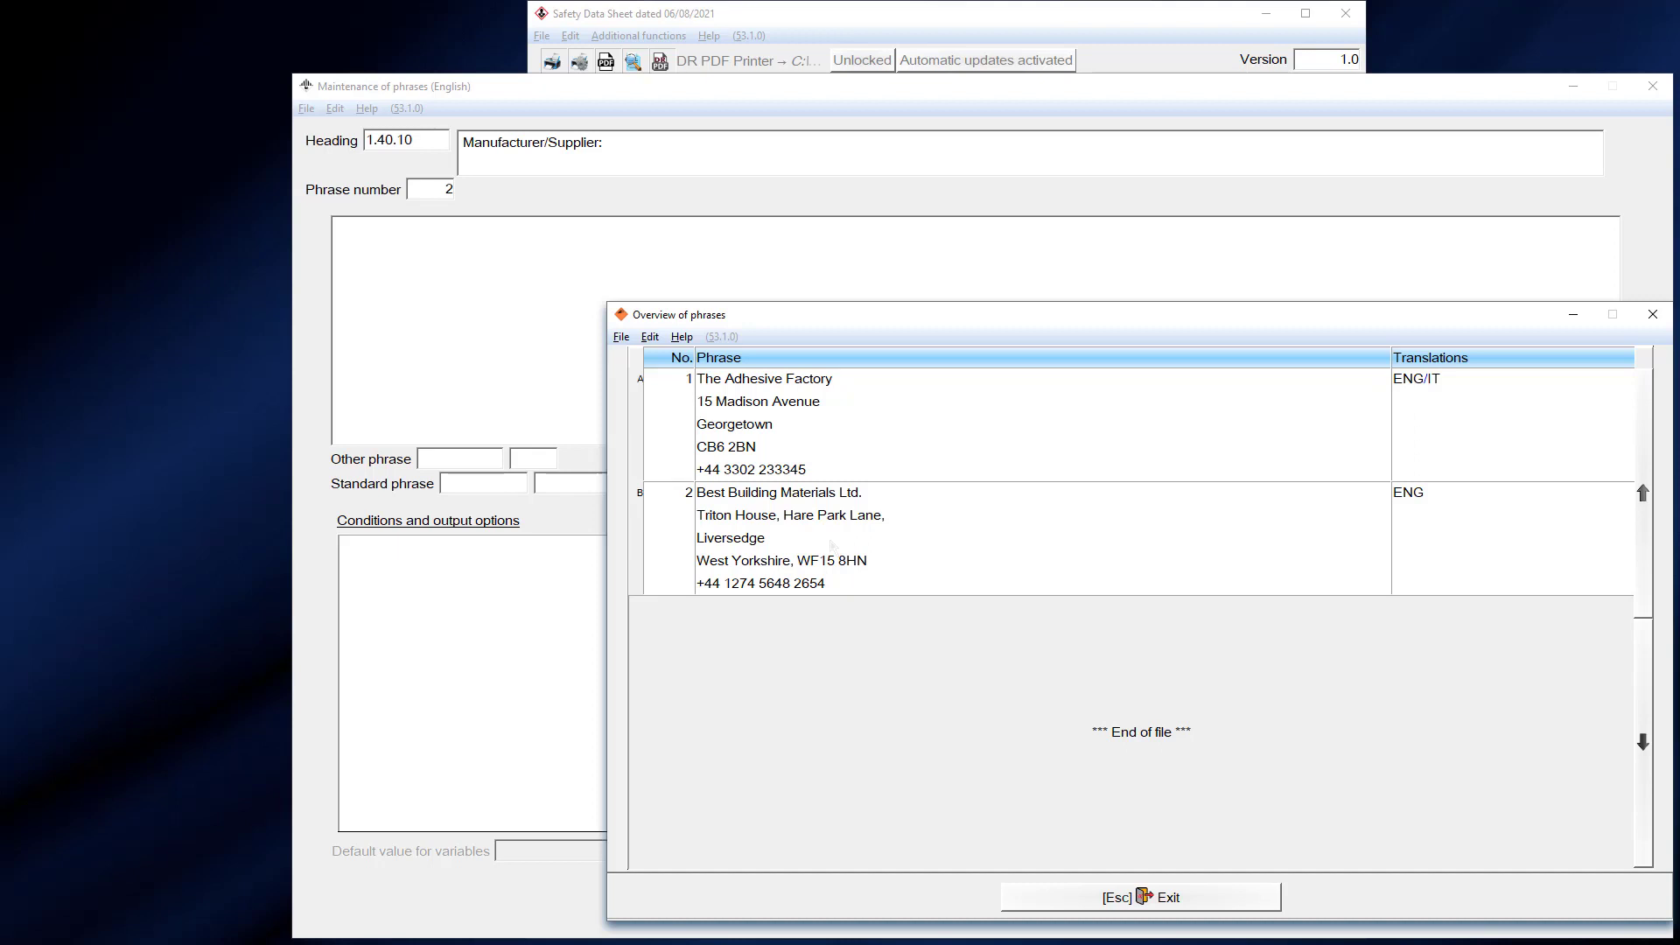
- Open phrase 2 (Best Building Materials Ltd.) and display its output conditions
{"action": "double_click", "coordinate": [832, 538]}
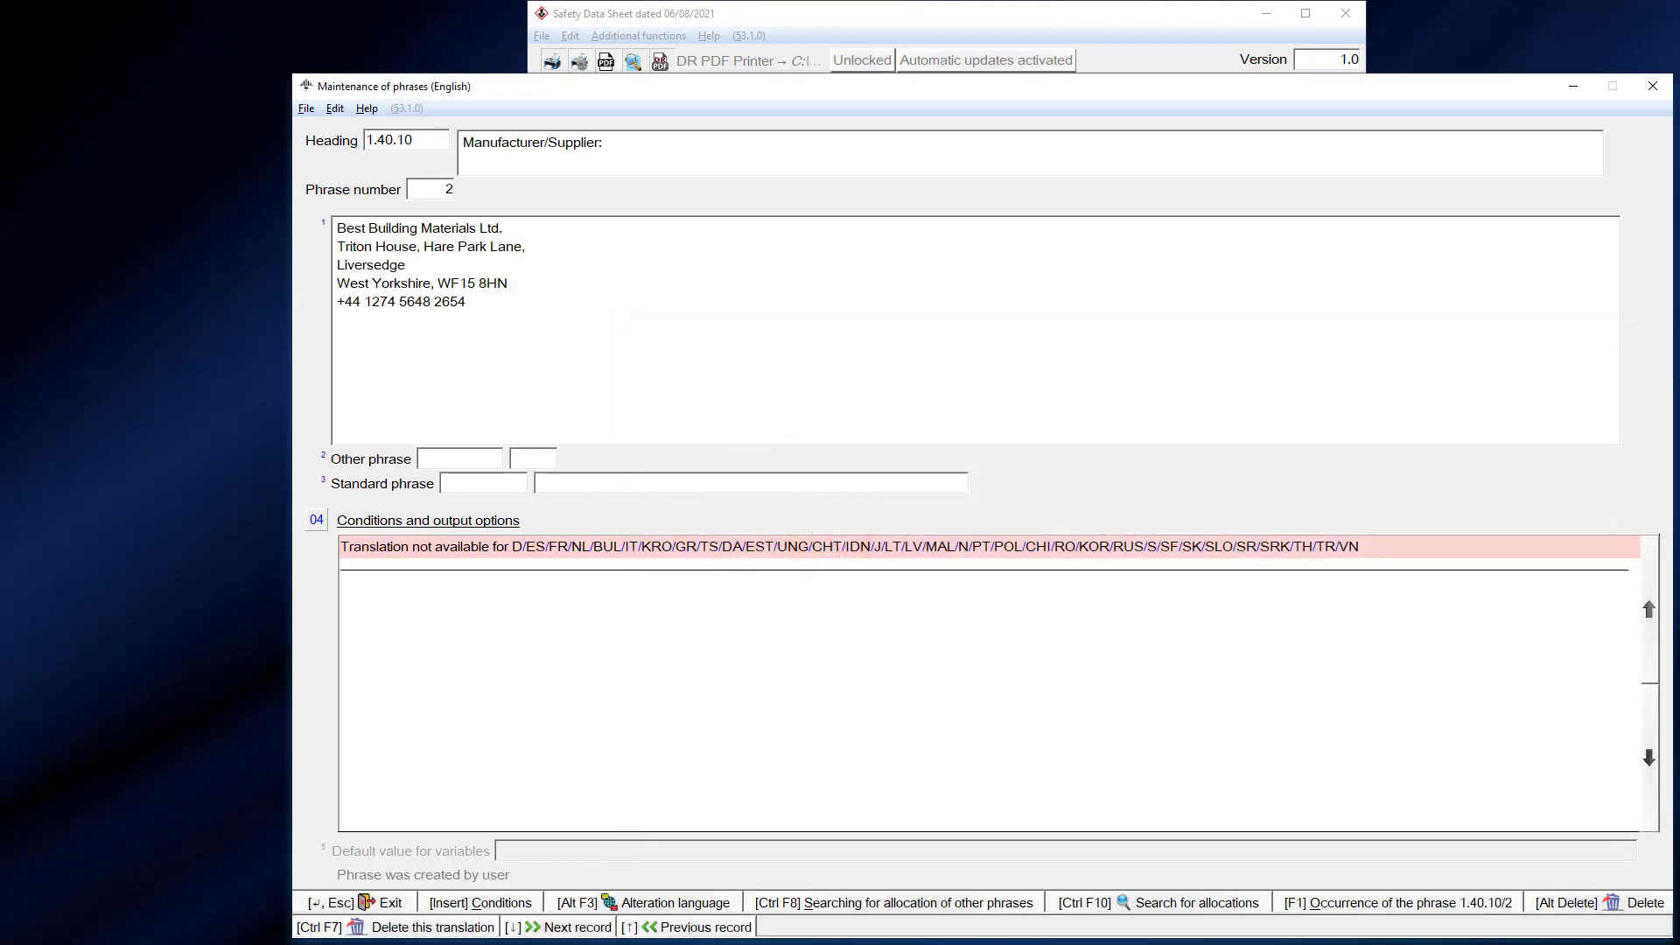
{"action": "key", "text": "Insert"}
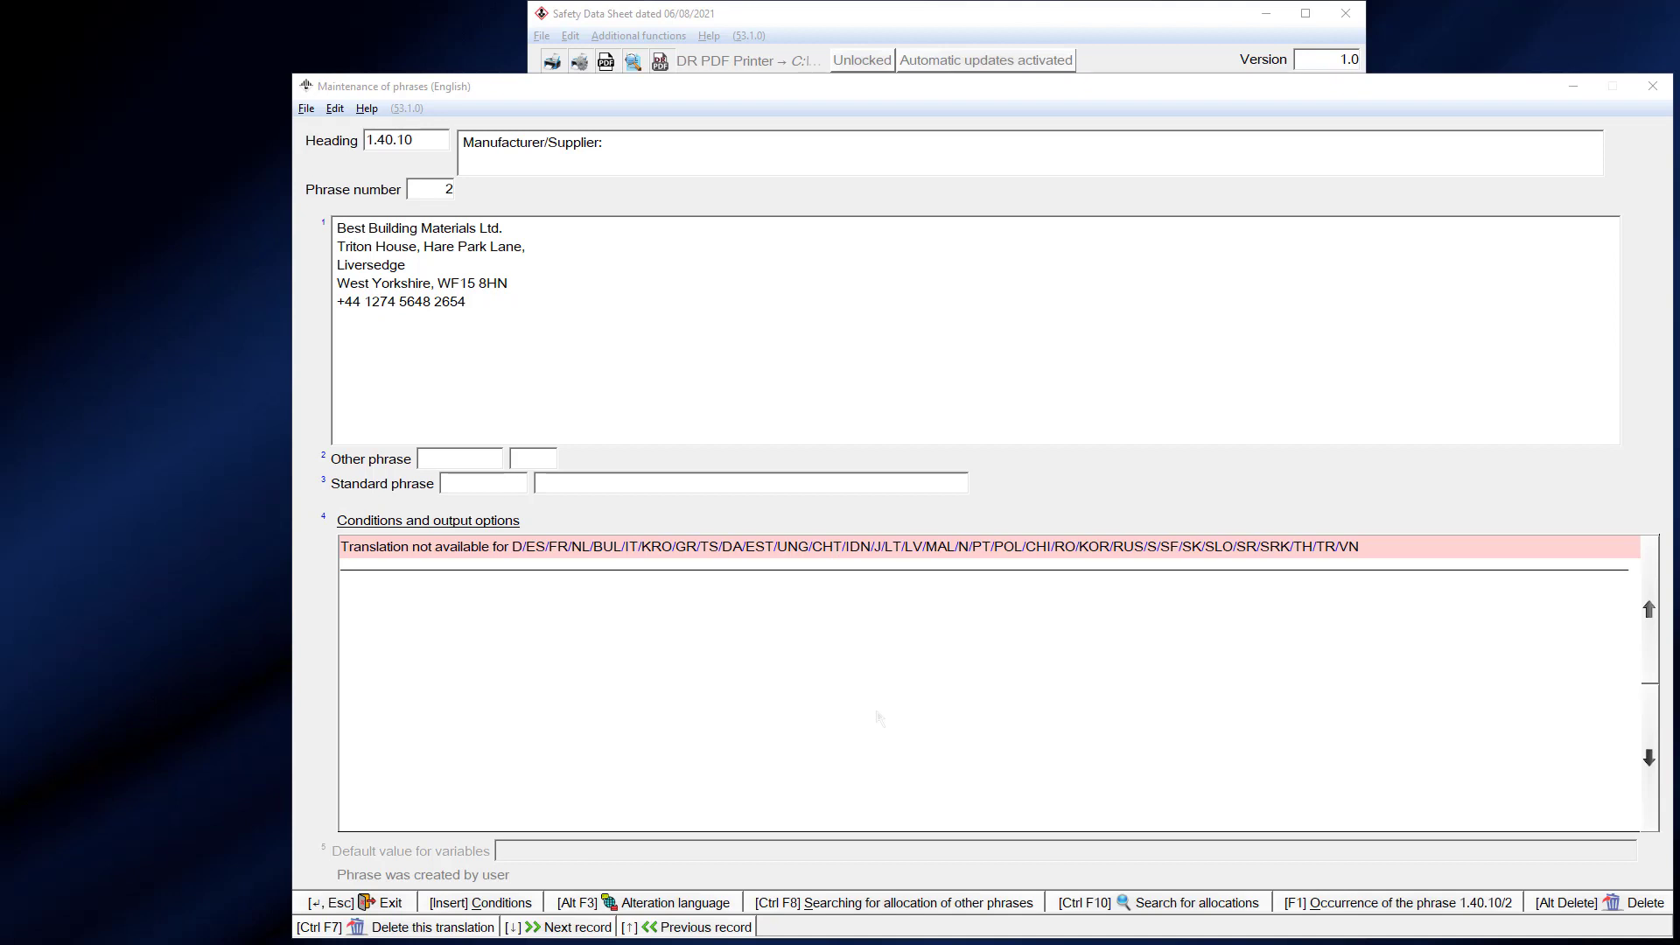
{"action": "left_click", "coordinate": [880, 717]}
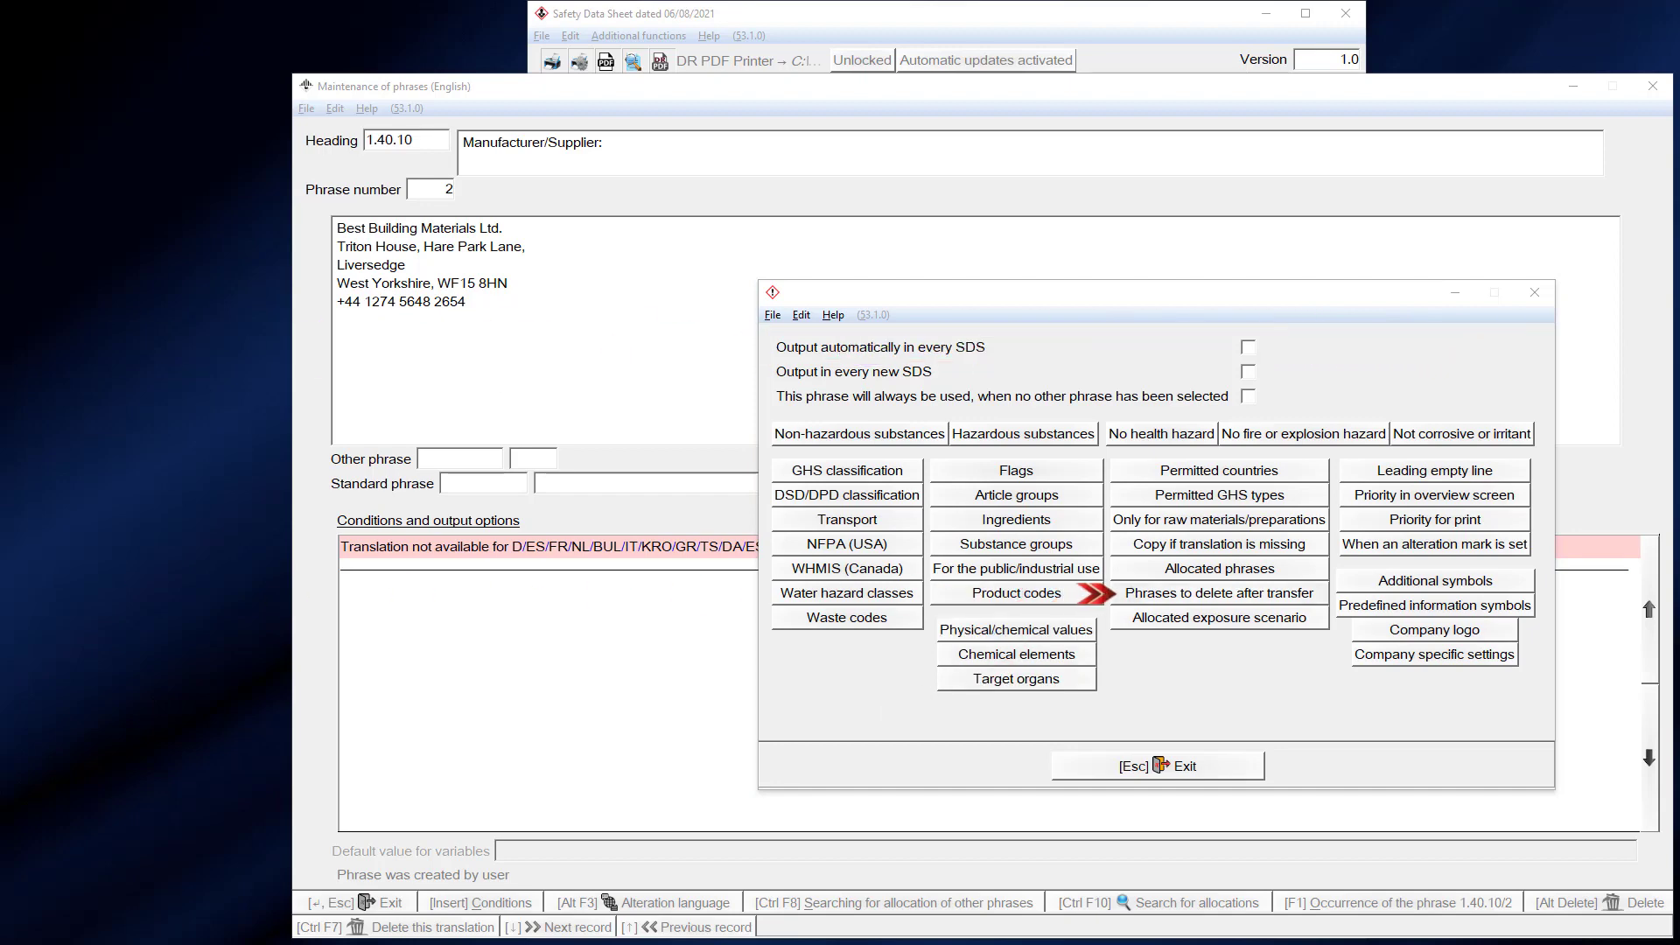
- Set phrase 1.40.10/2 to delete all other phrases of this heading after selection
{"action": "left_click", "coordinate": [1132, 587]}
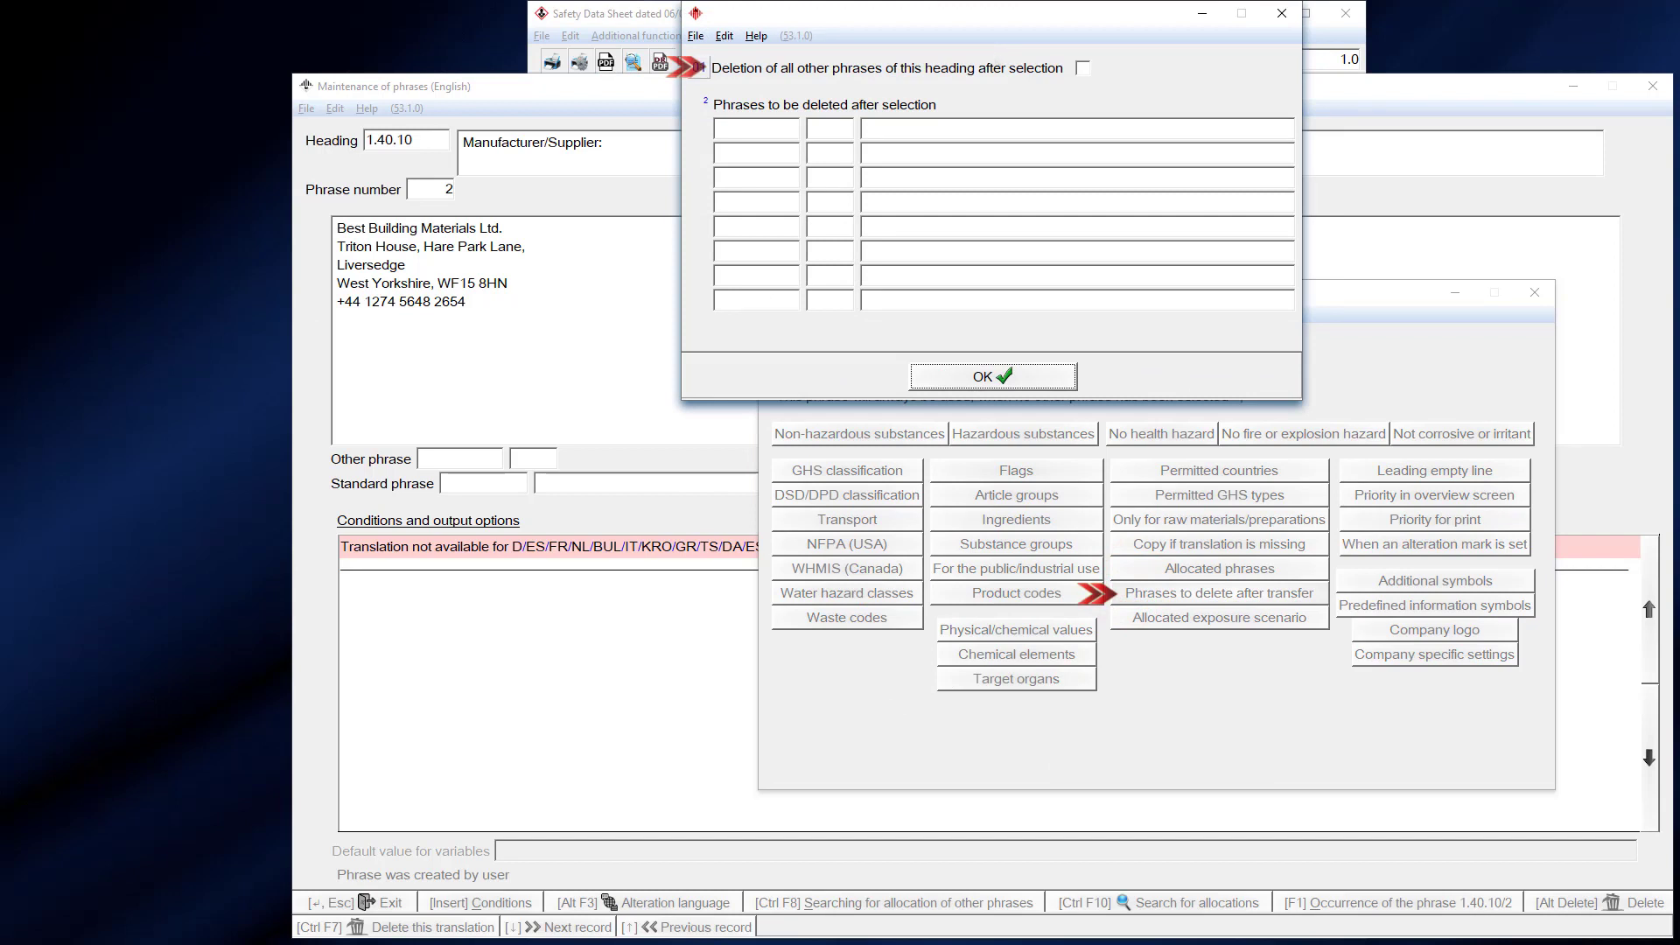
{"action": "left_click", "coordinate": [1083, 68]}
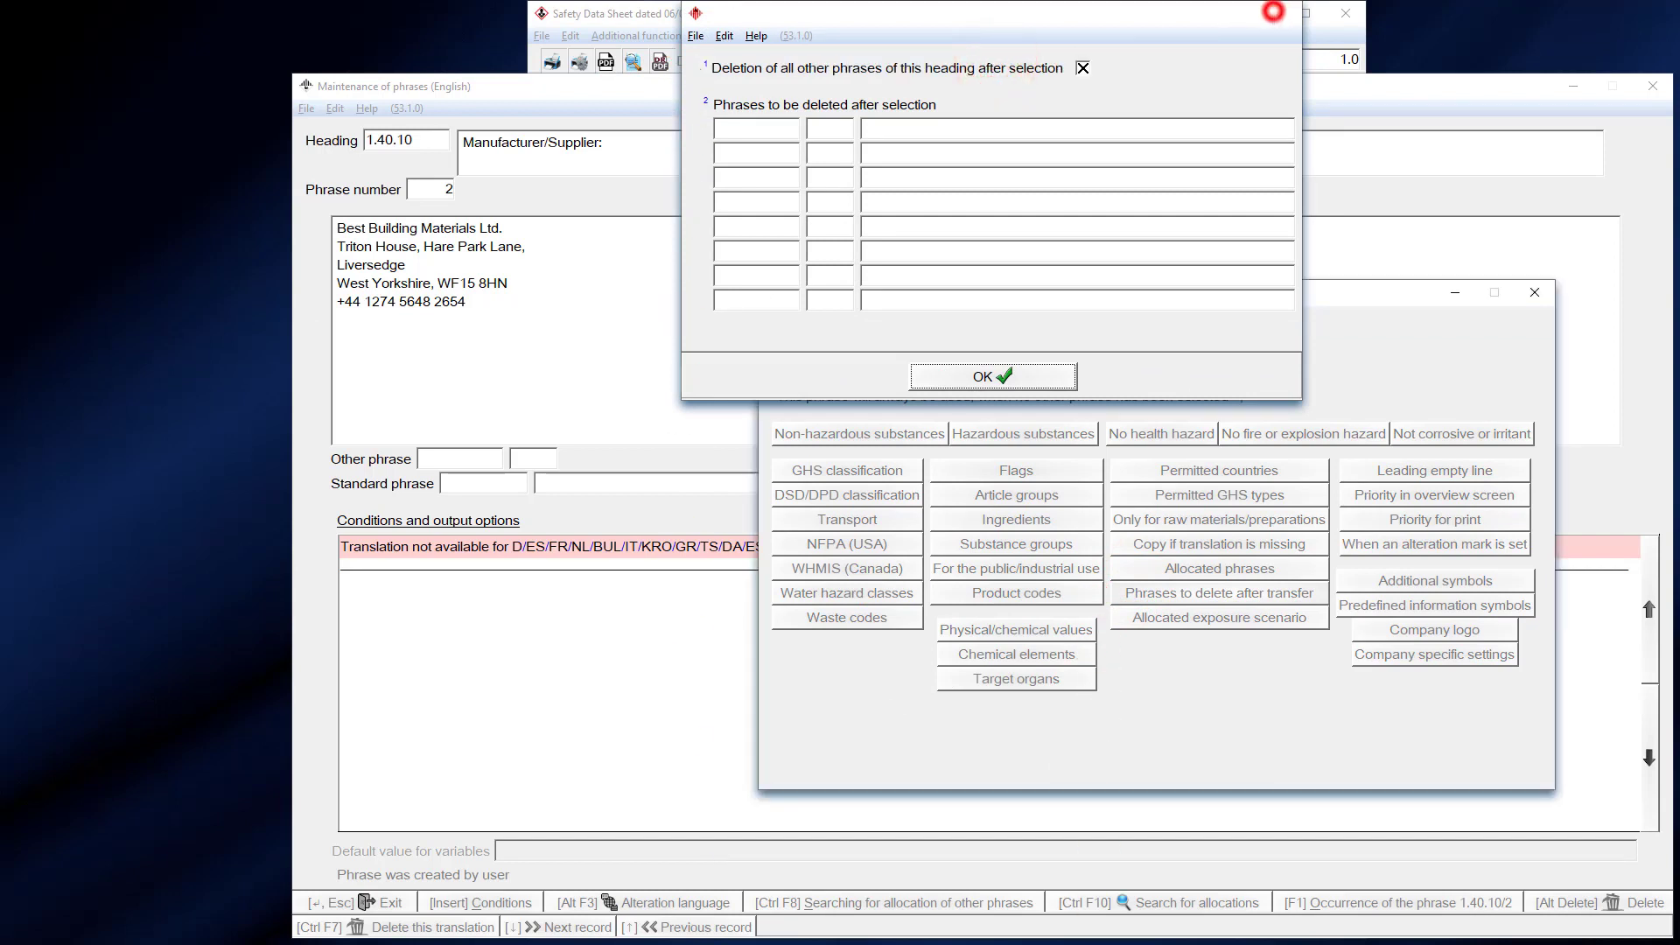
{"action": "left_click", "coordinate": [1273, 12]}
{"action": "left_click", "coordinate": [1535, 292]}
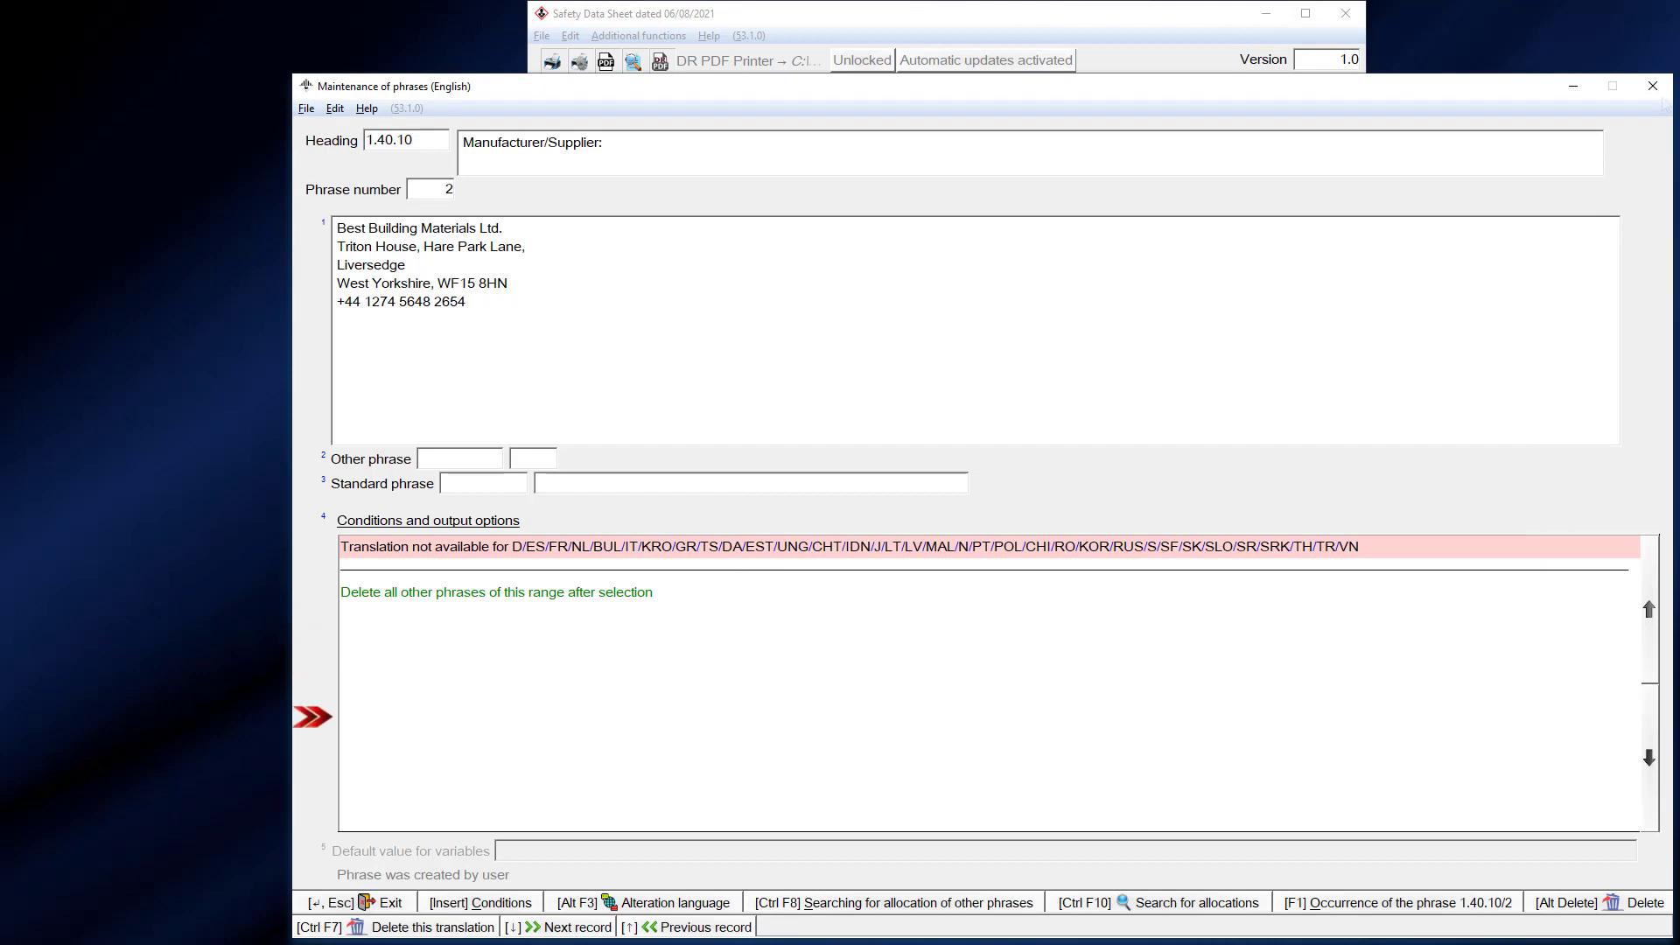
{"action": "left_click", "coordinate": [1662, 96]}
{"action": "left_click", "coordinate": [1661, 96]}
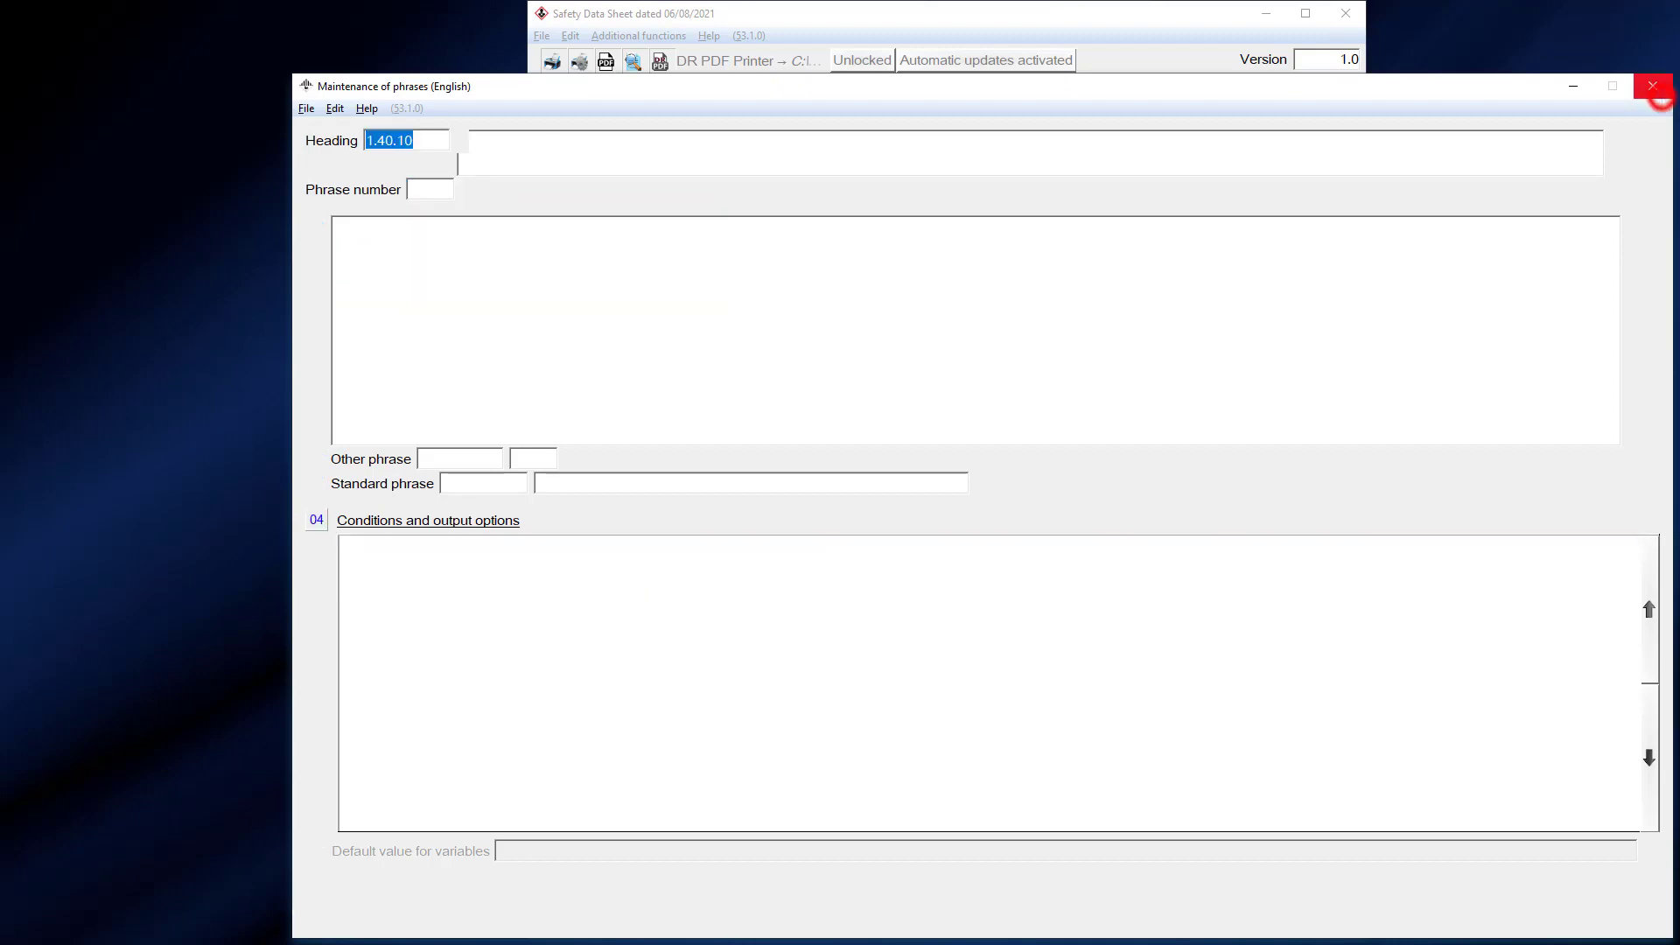
- Insert Best Building Materials Ltd. as Manufacturer/Supplier in section 1.3 of the British SDS
{"action": "left_click", "coordinate": [1662, 97]}
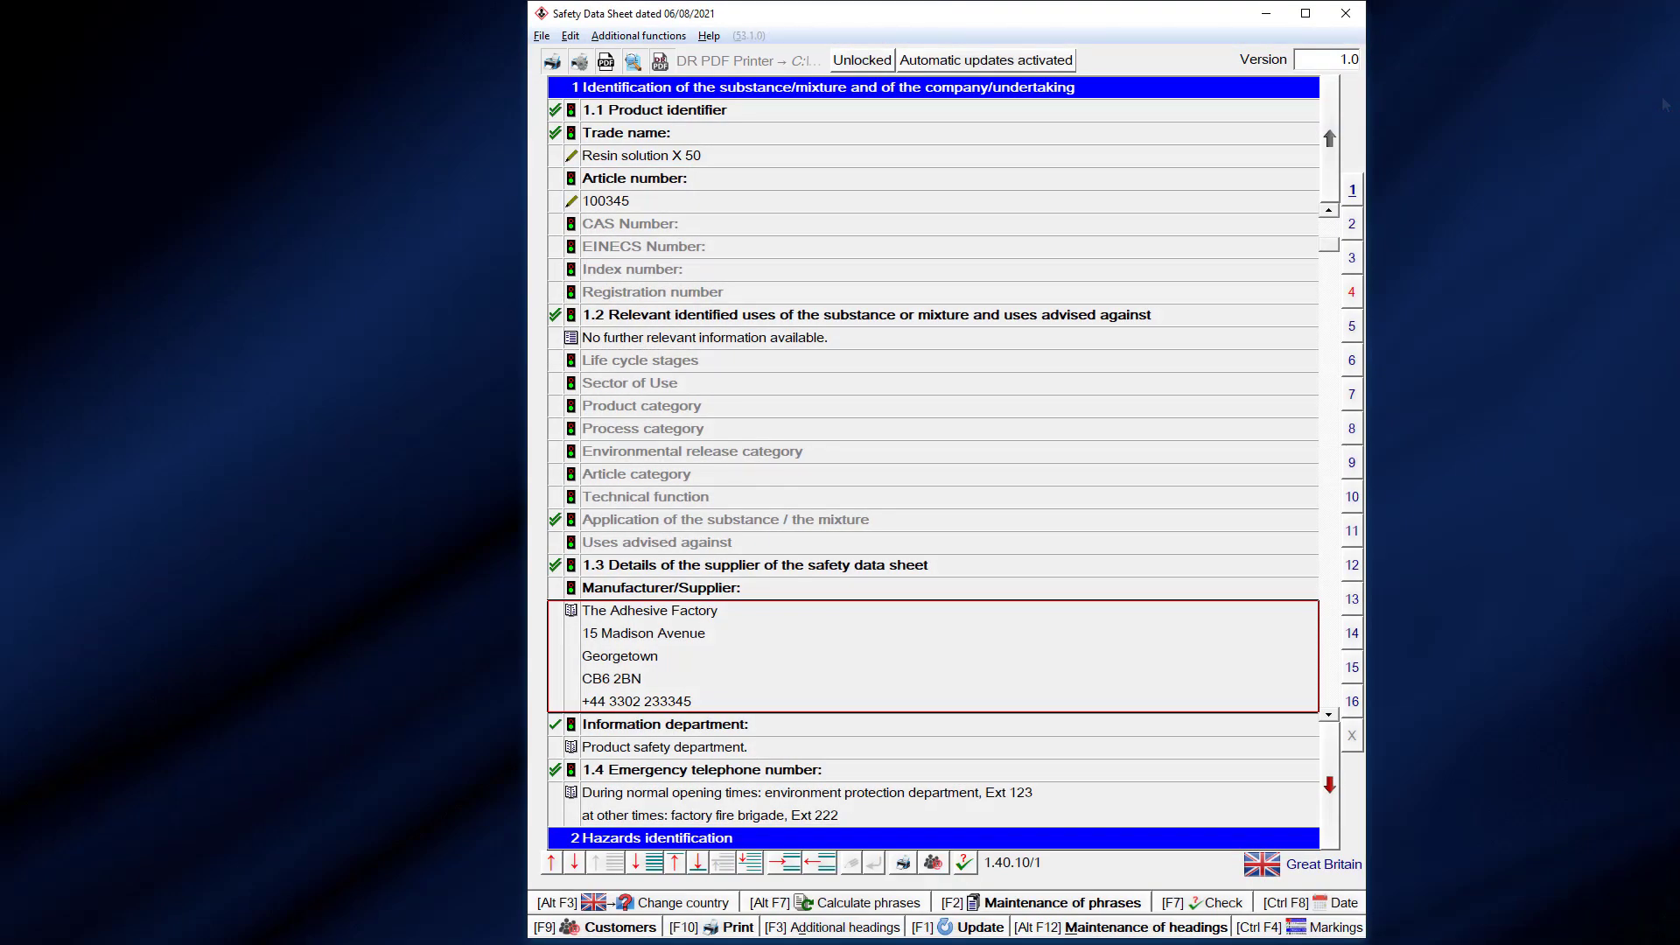
{"action": "key", "text": "Insert"}
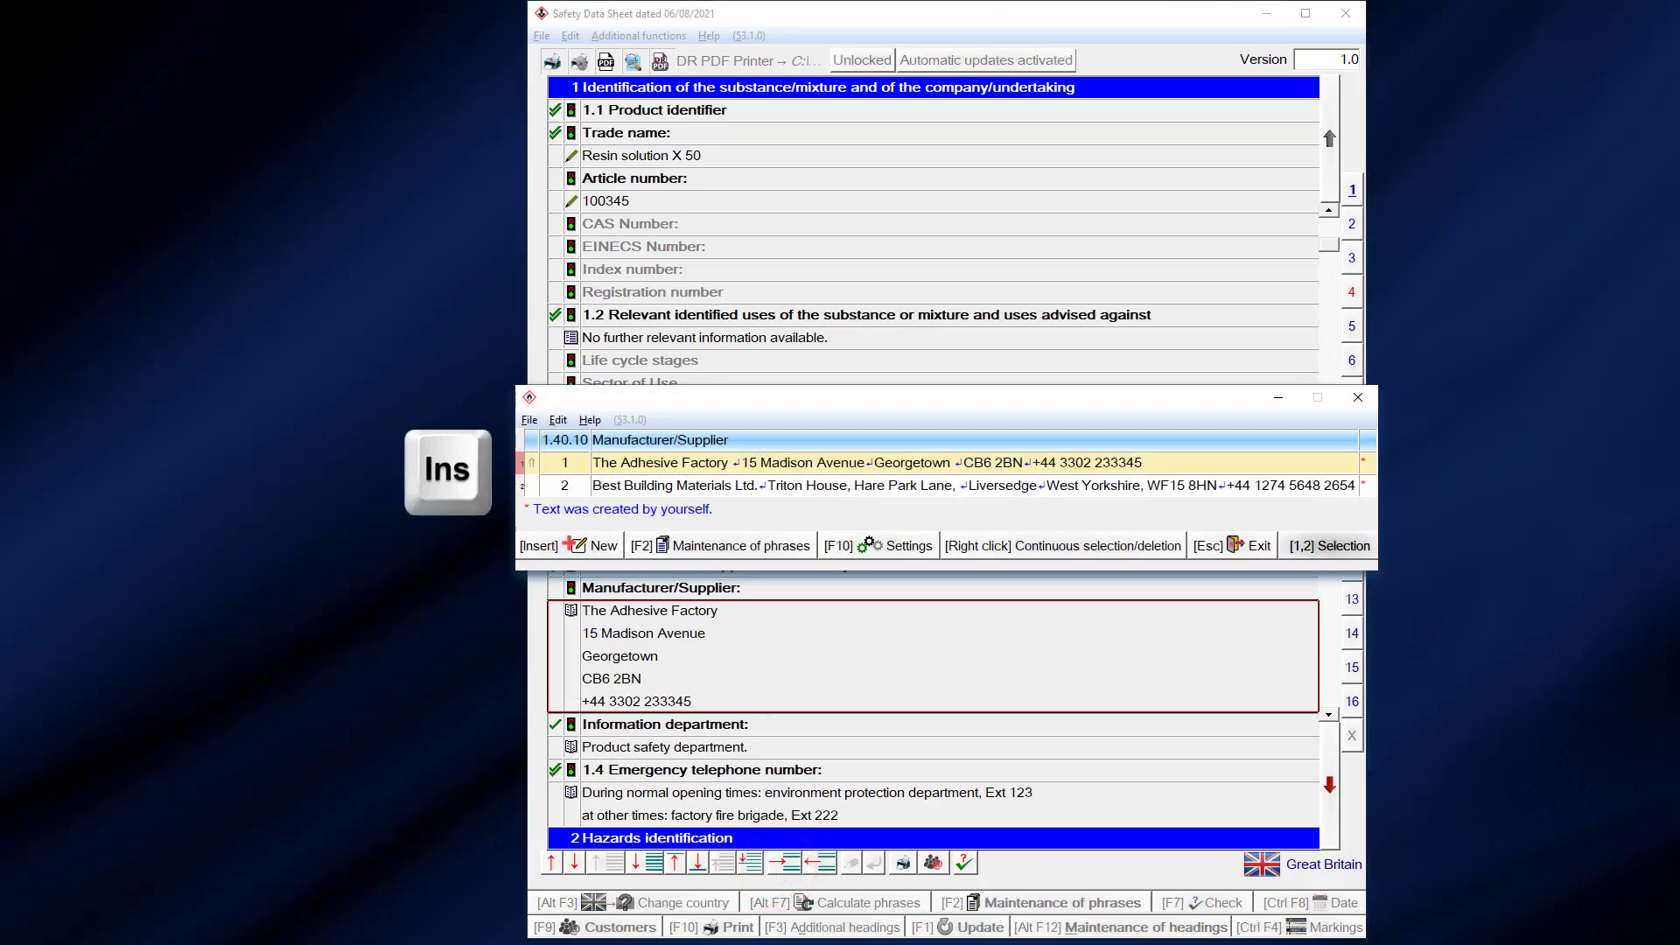
{"action": "left_click", "coordinate": [742, 481]}
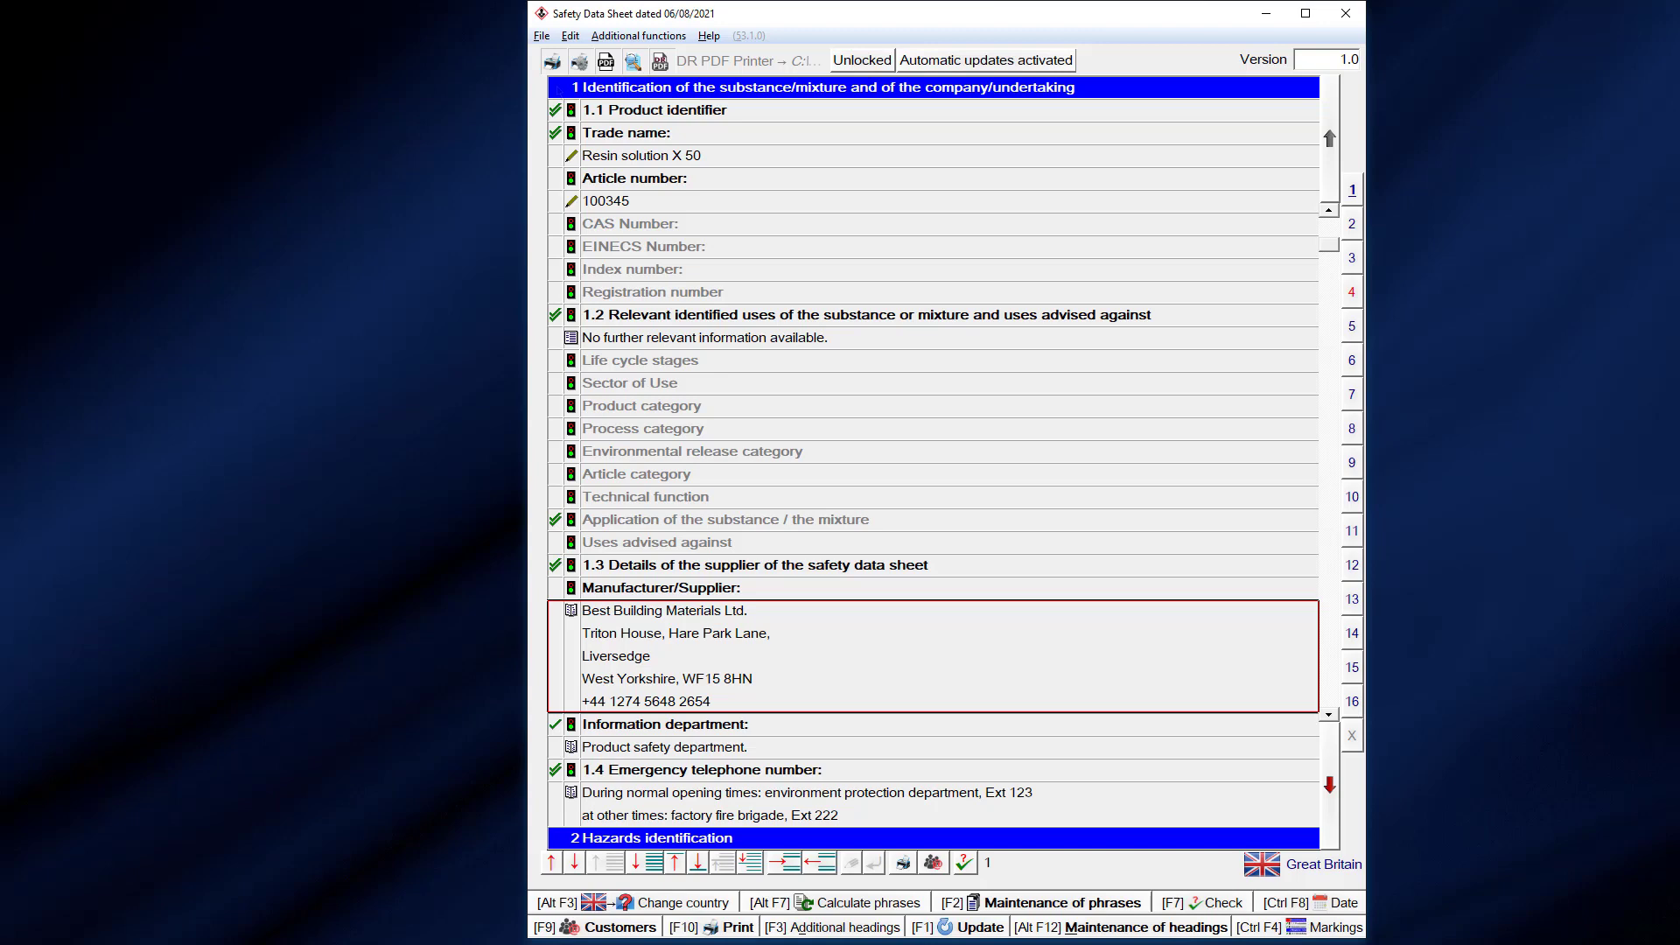
- Untick Company data in the SDS update options, then deactivate automatic updates for this data sheet
{"action": "left_click", "coordinate": [638, 35]}
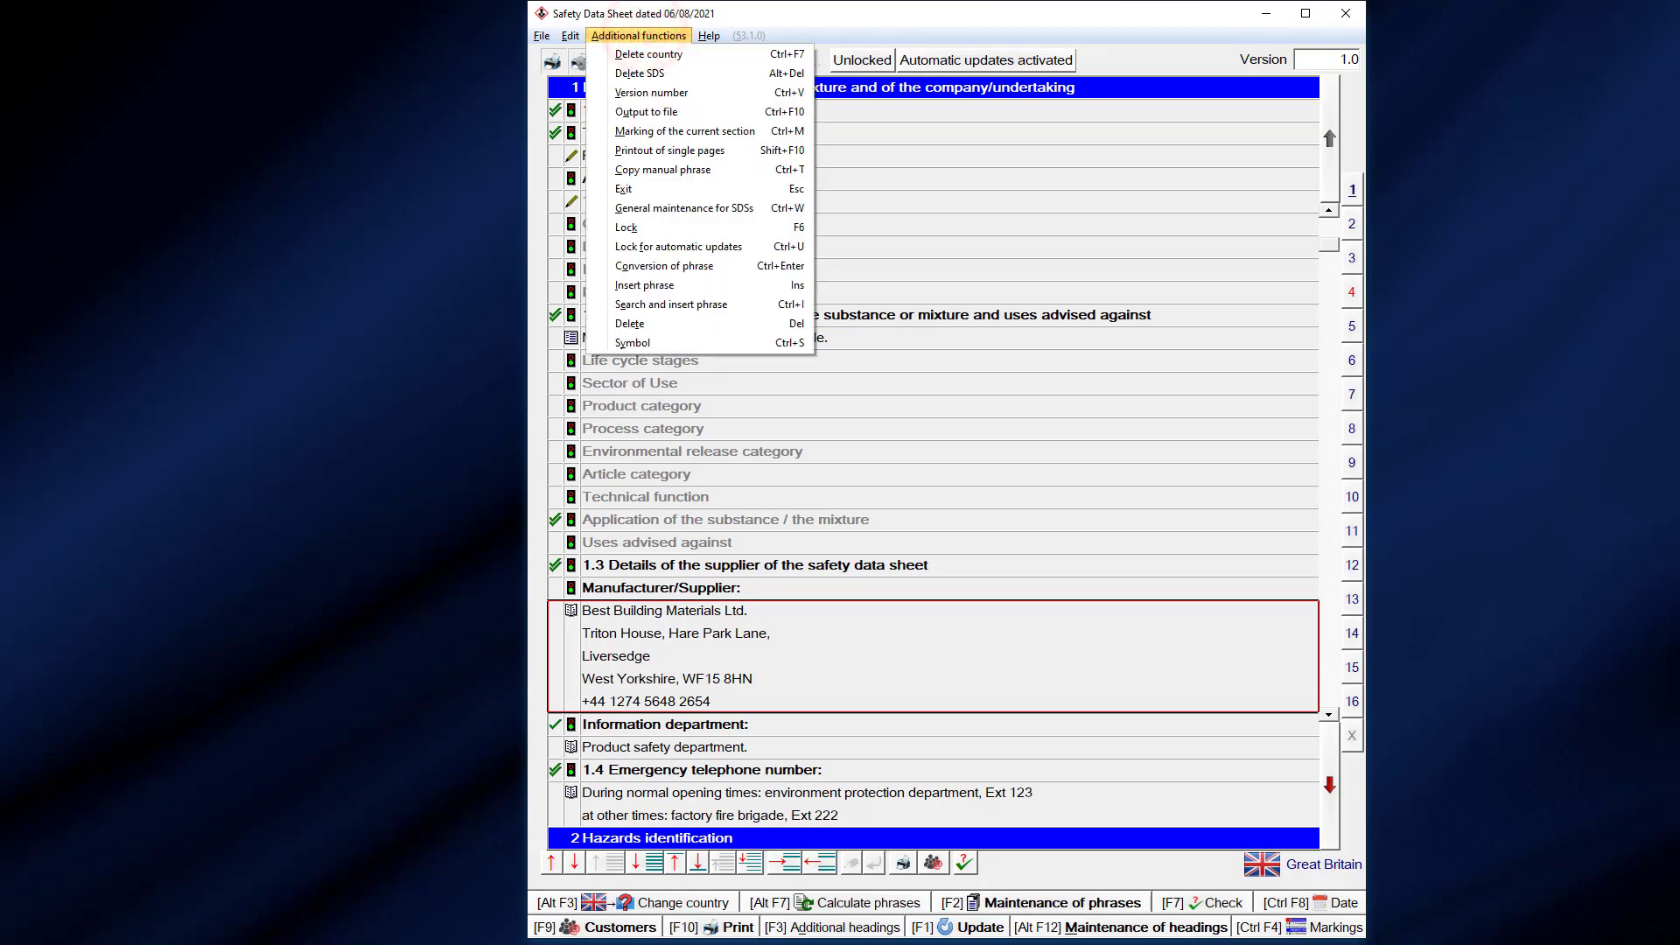
{"action": "left_click", "coordinate": [644, 208]}
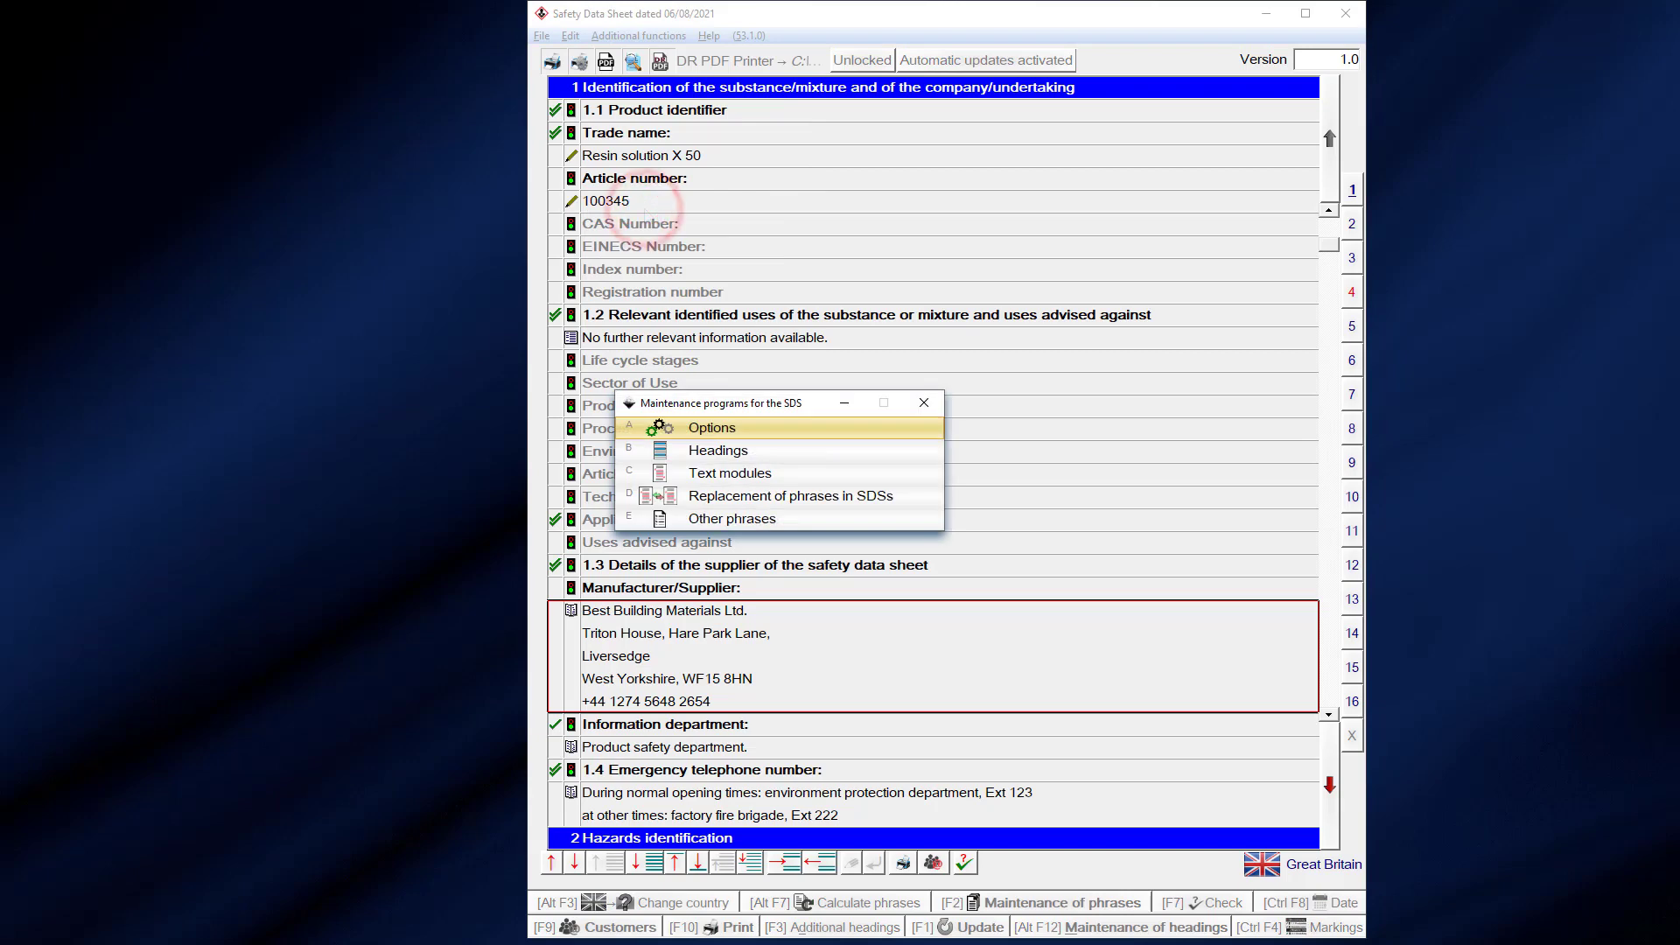
{"action": "left_click", "coordinate": [700, 429]}
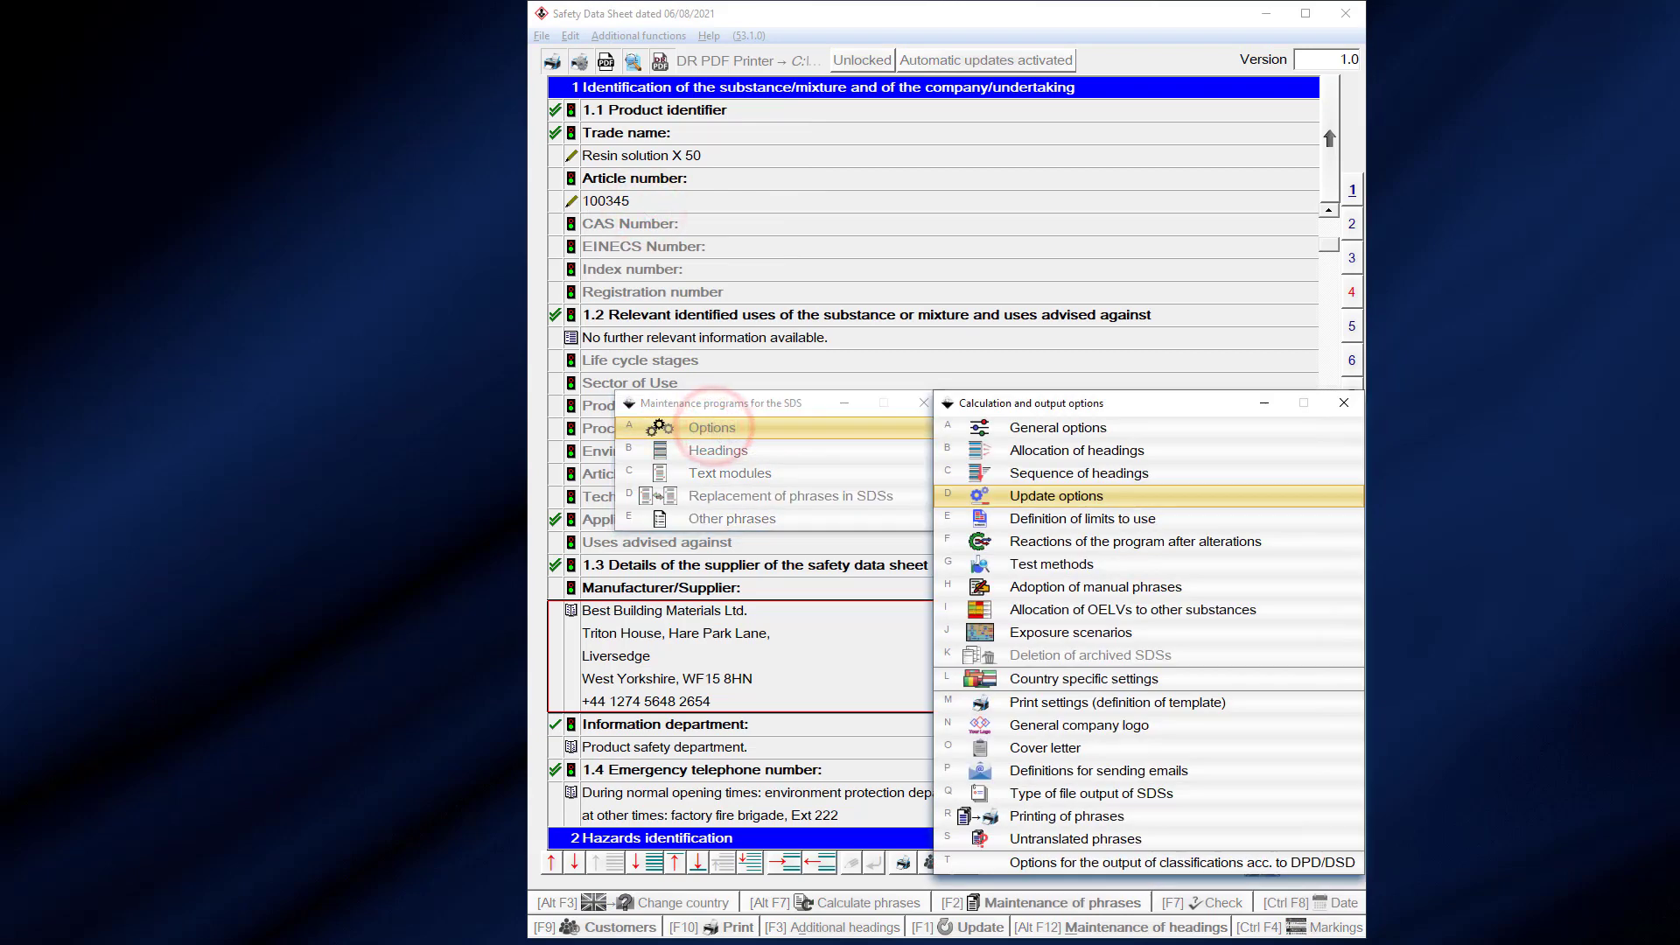
{"action": "left_click", "coordinate": [997, 497]}
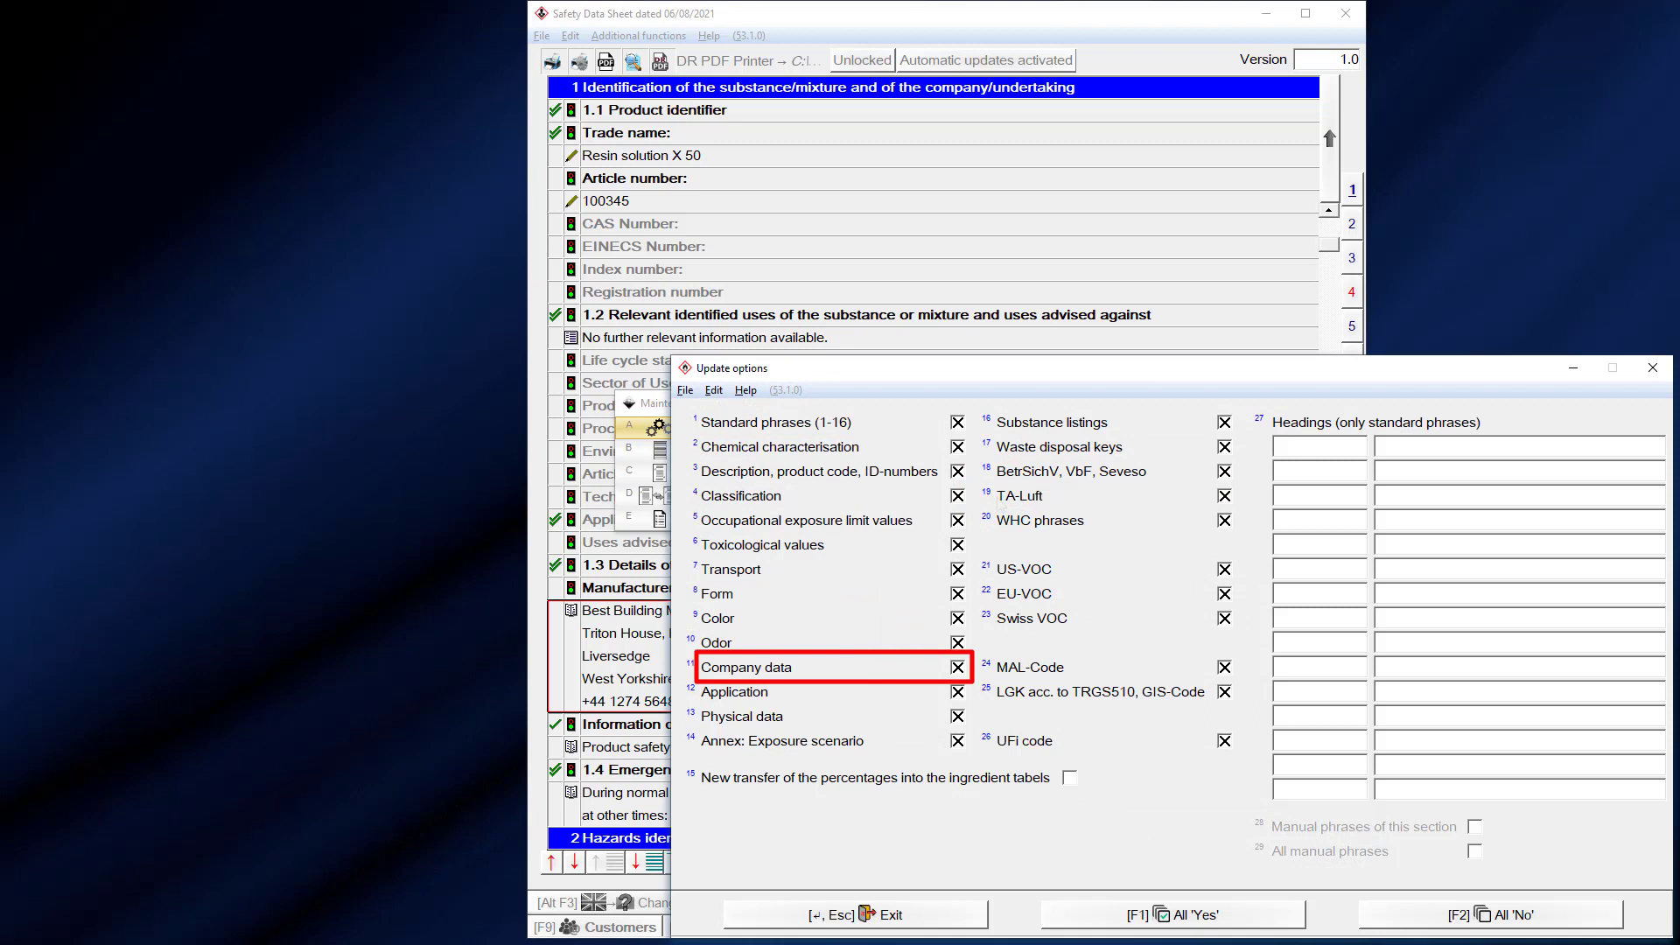
{"action": "left_click", "coordinate": [958, 666]}
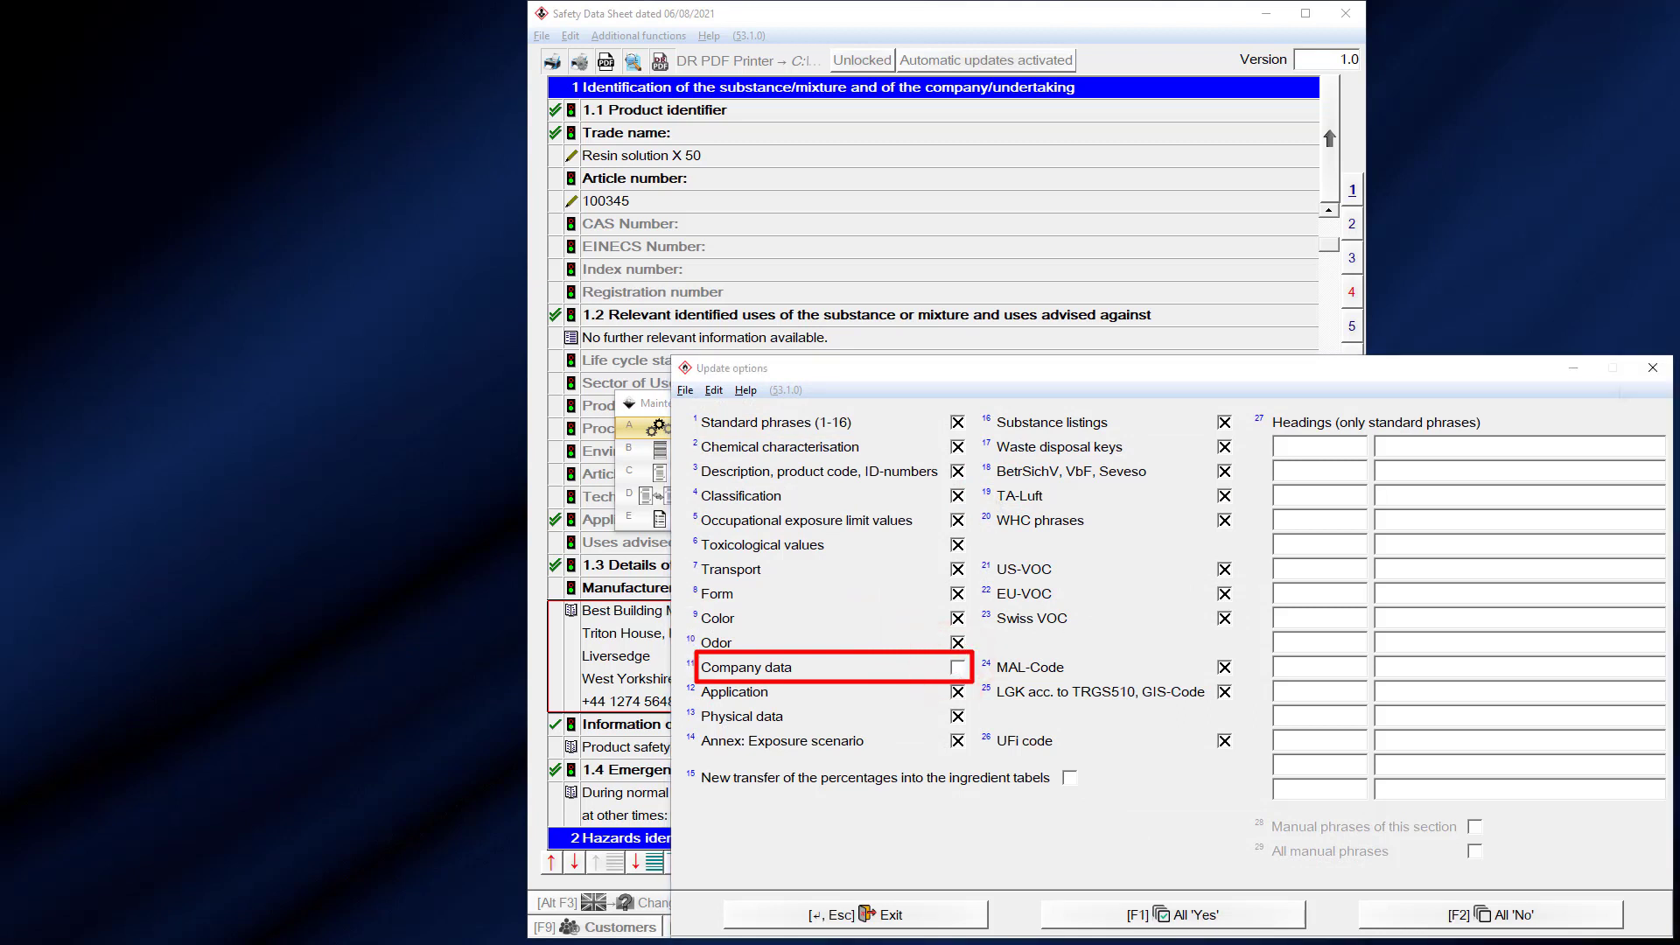
{"action": "left_click", "coordinate": [1653, 367]}
{"action": "left_click", "coordinate": [1338, 404]}
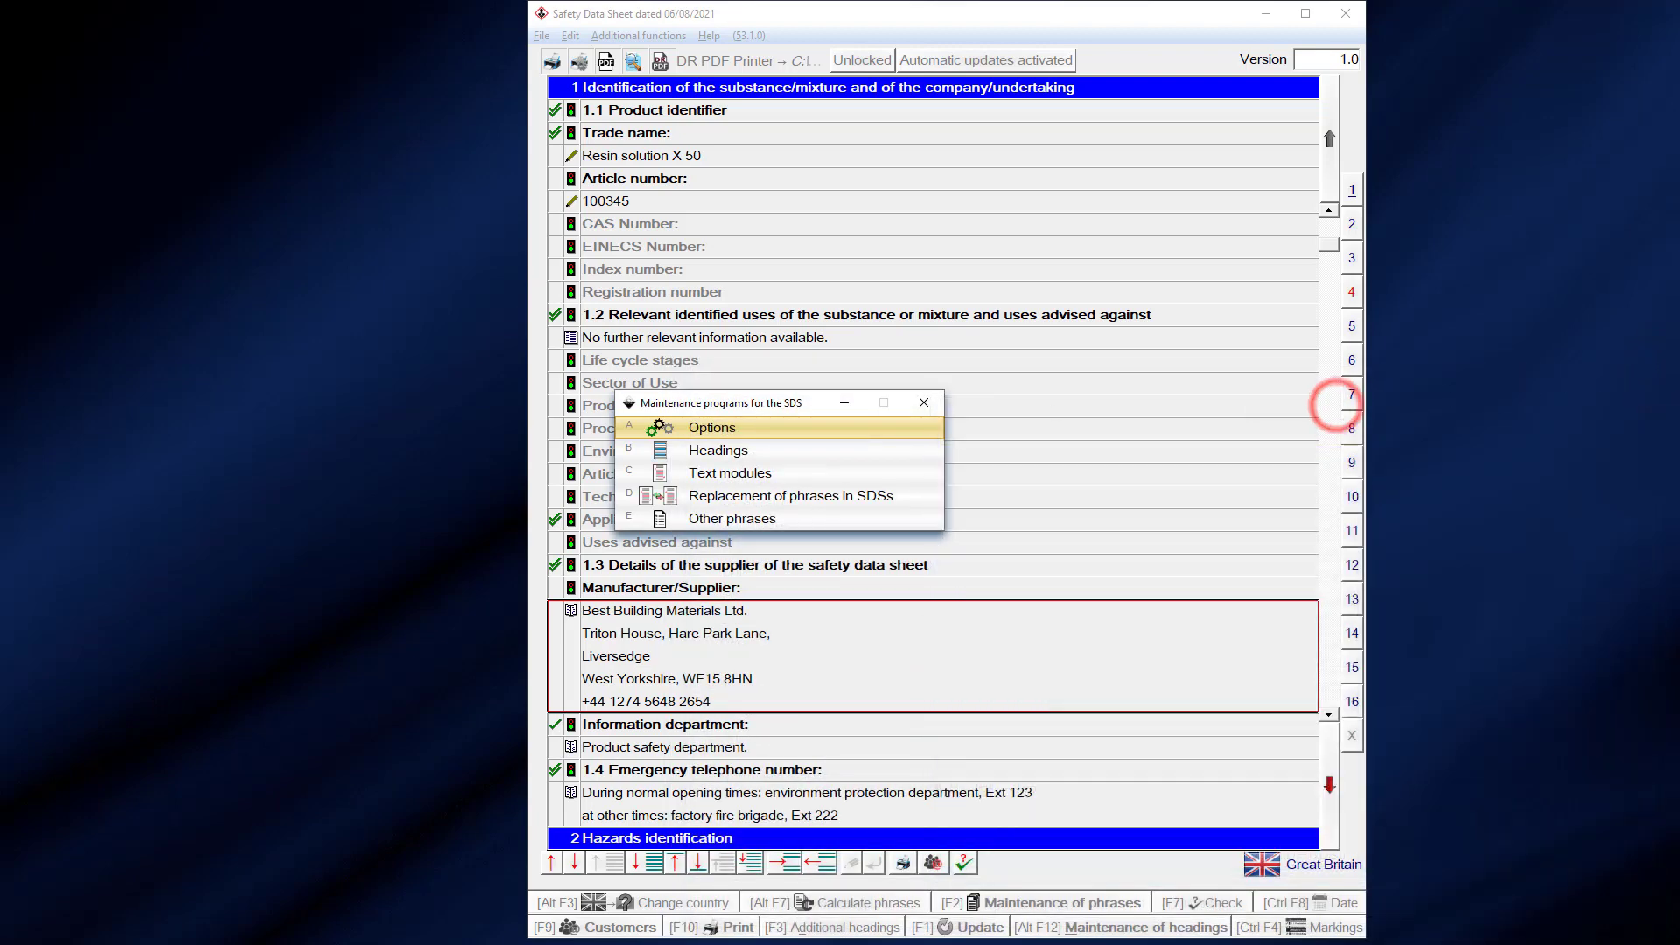
{"action": "left_click", "coordinate": [924, 402]}
{"action": "left_click", "coordinate": [967, 50]}
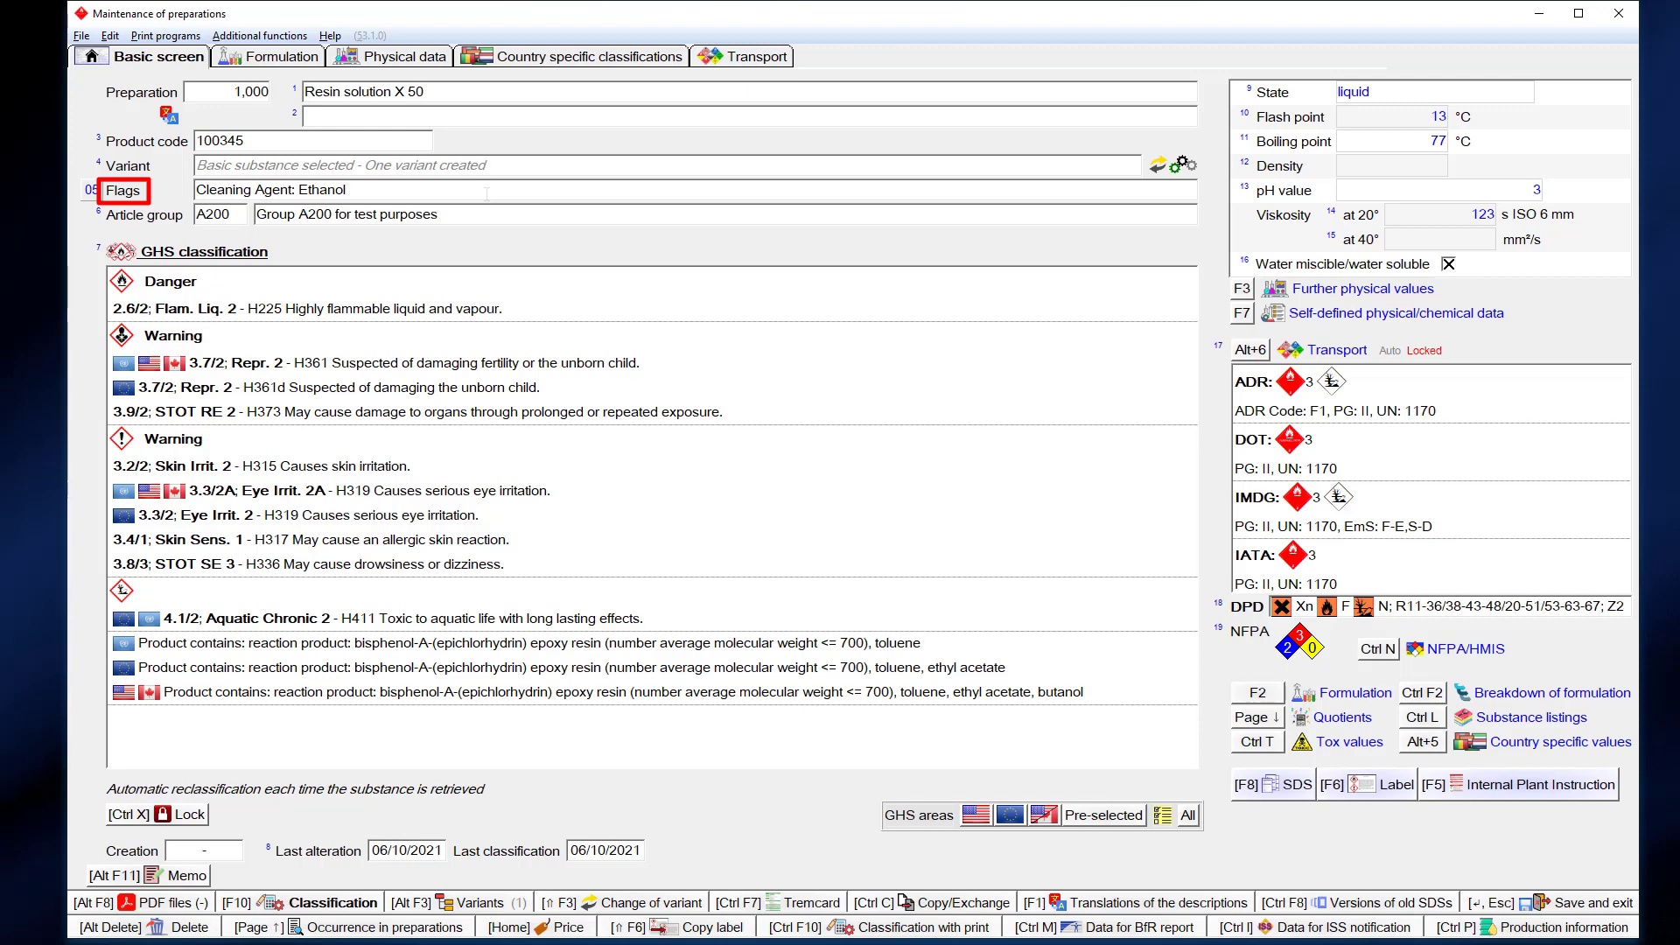
- Add a new flag TYPE 'Product type' with contents Construction and Adhesive
{"action": "left_click", "coordinate": [487, 192]}
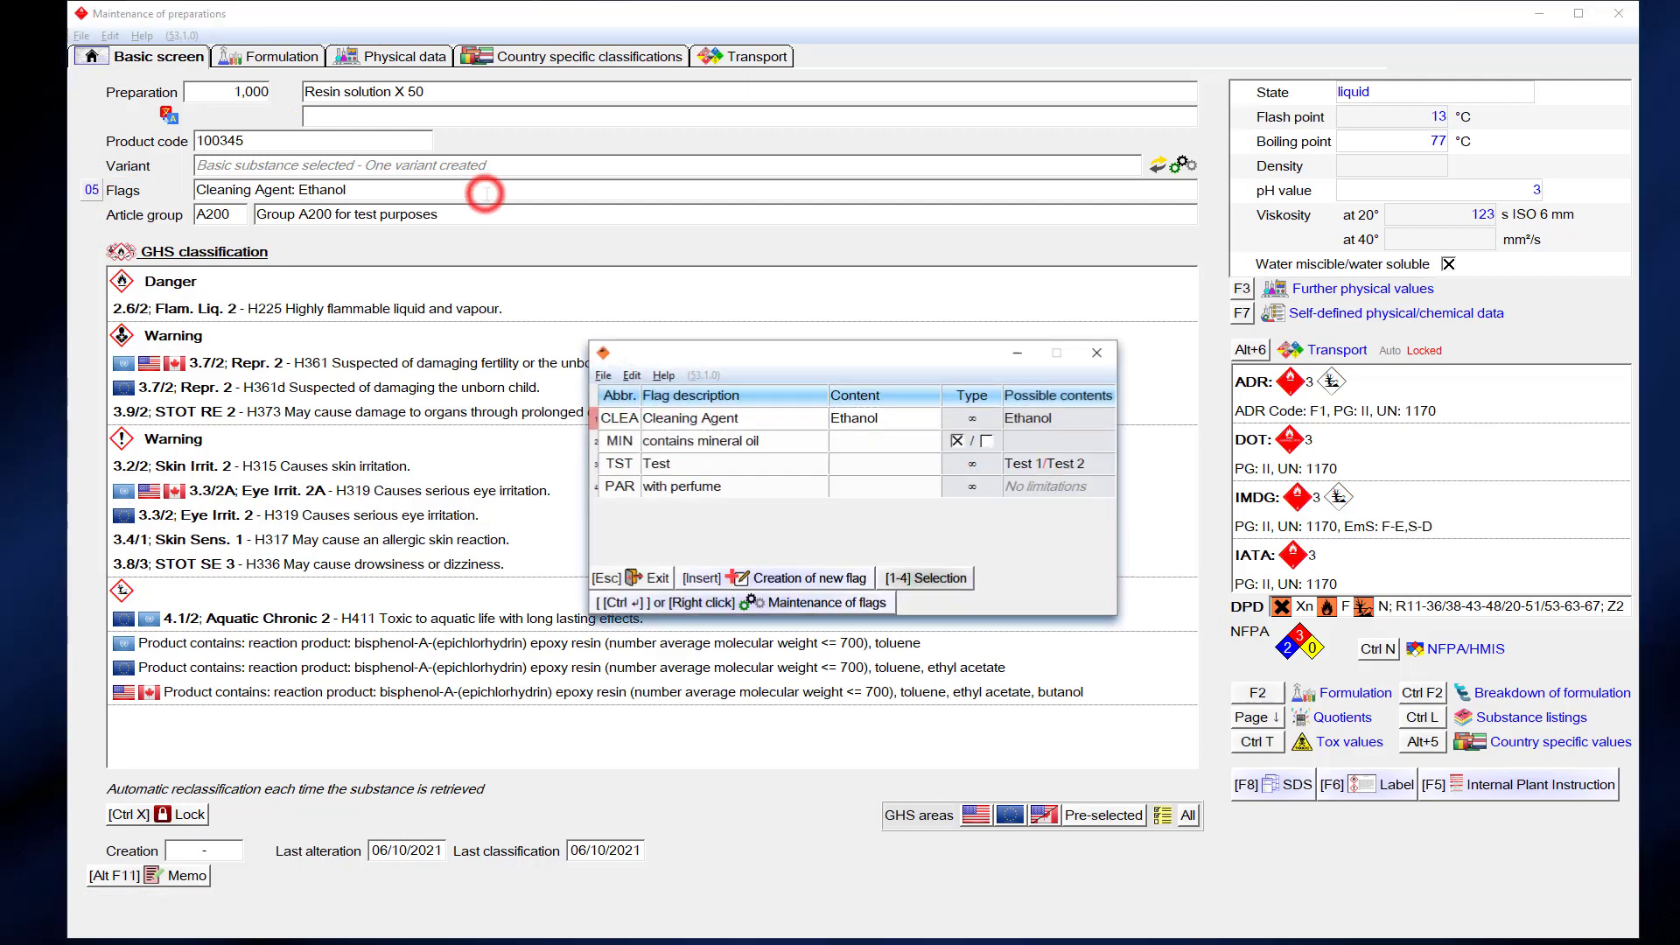
{"action": "left_click", "coordinate": [749, 577]}
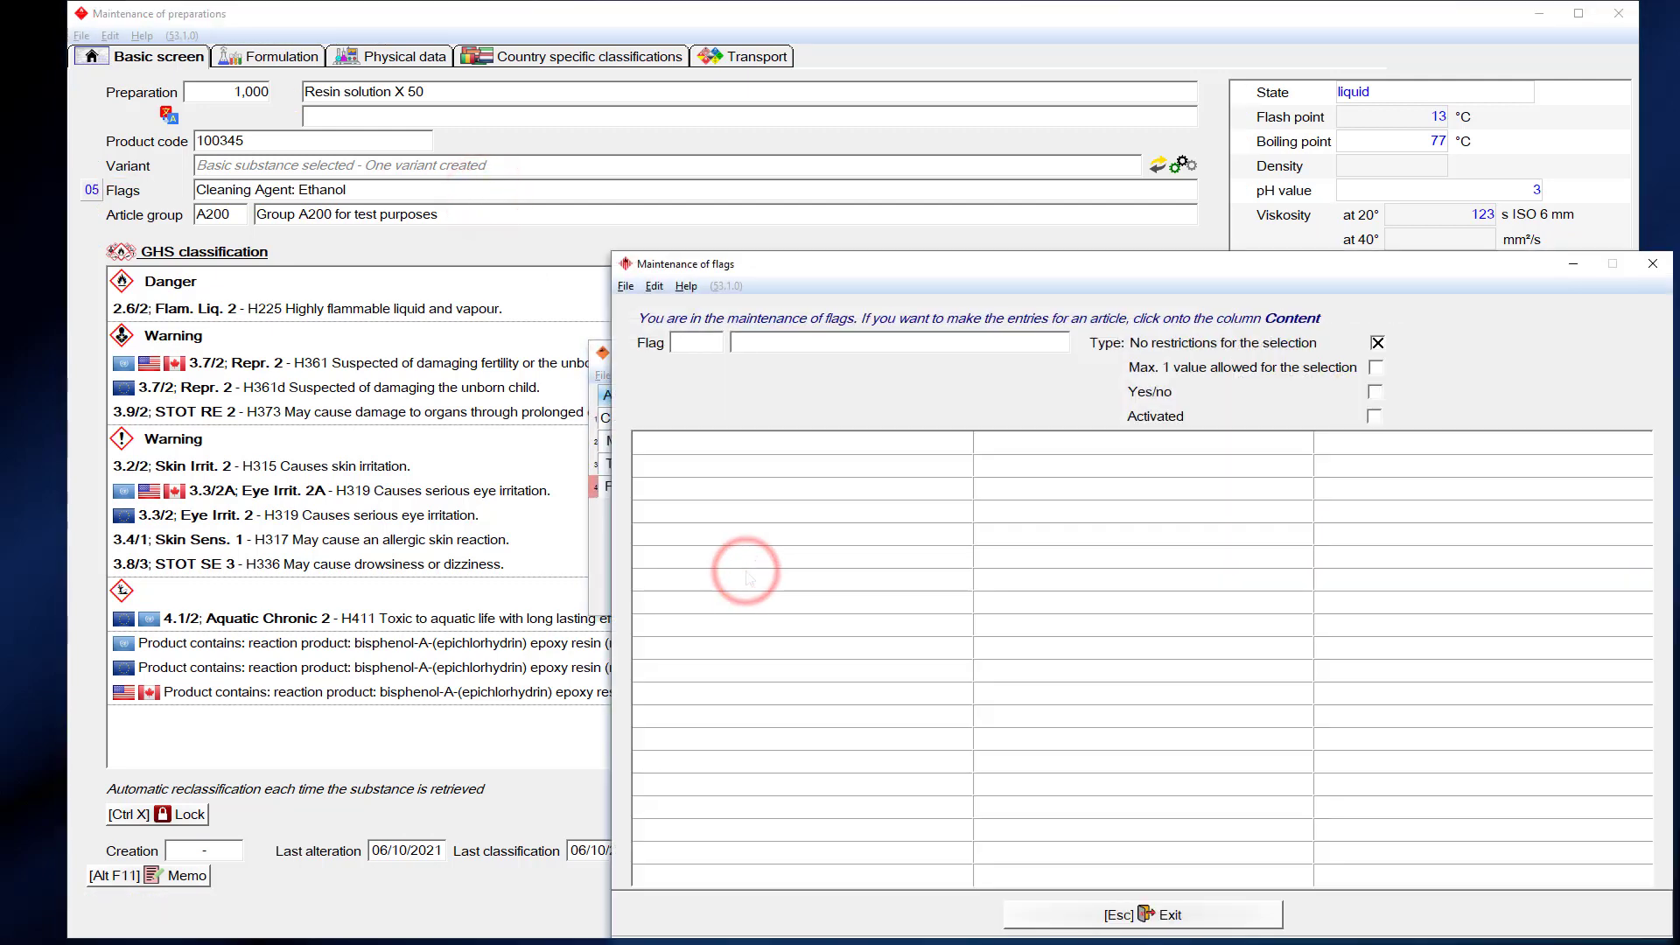
{"action": "type", "text": "TYPE"}
{"action": "key", "text": "Return"}
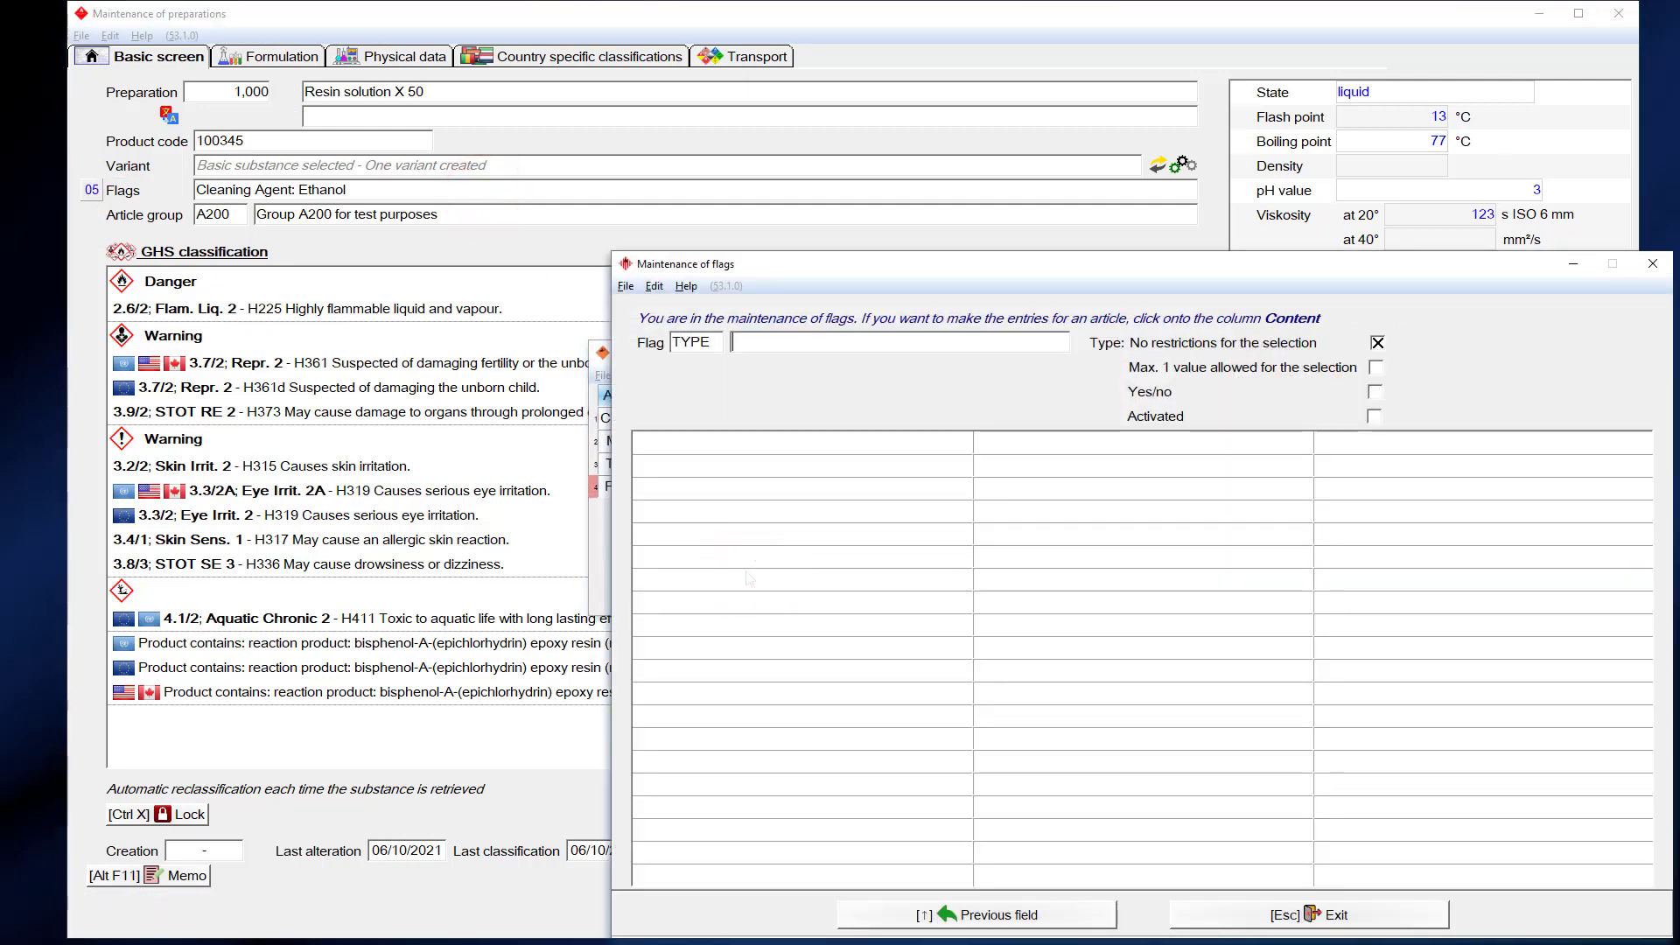
{"action": "type", "text": "Product type"}
{"action": "key", "text": "Return"}
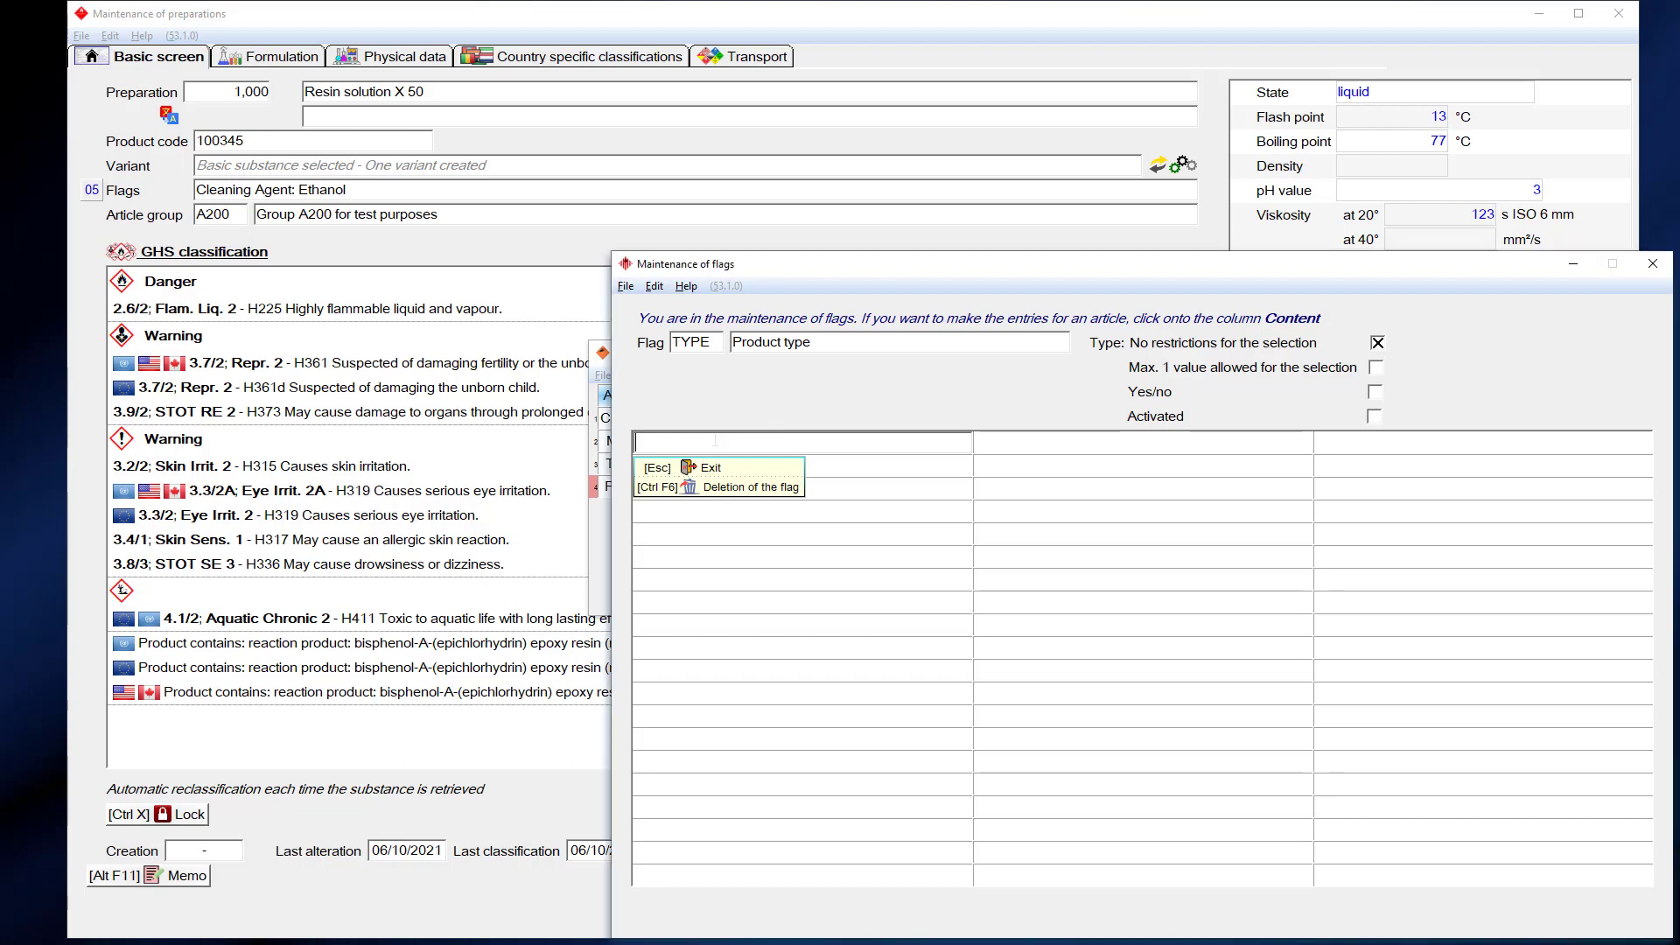
{"action": "type", "text": "Construction"}
{"action": "key", "text": "Return"}
{"action": "type", "text": "Adhesives"}
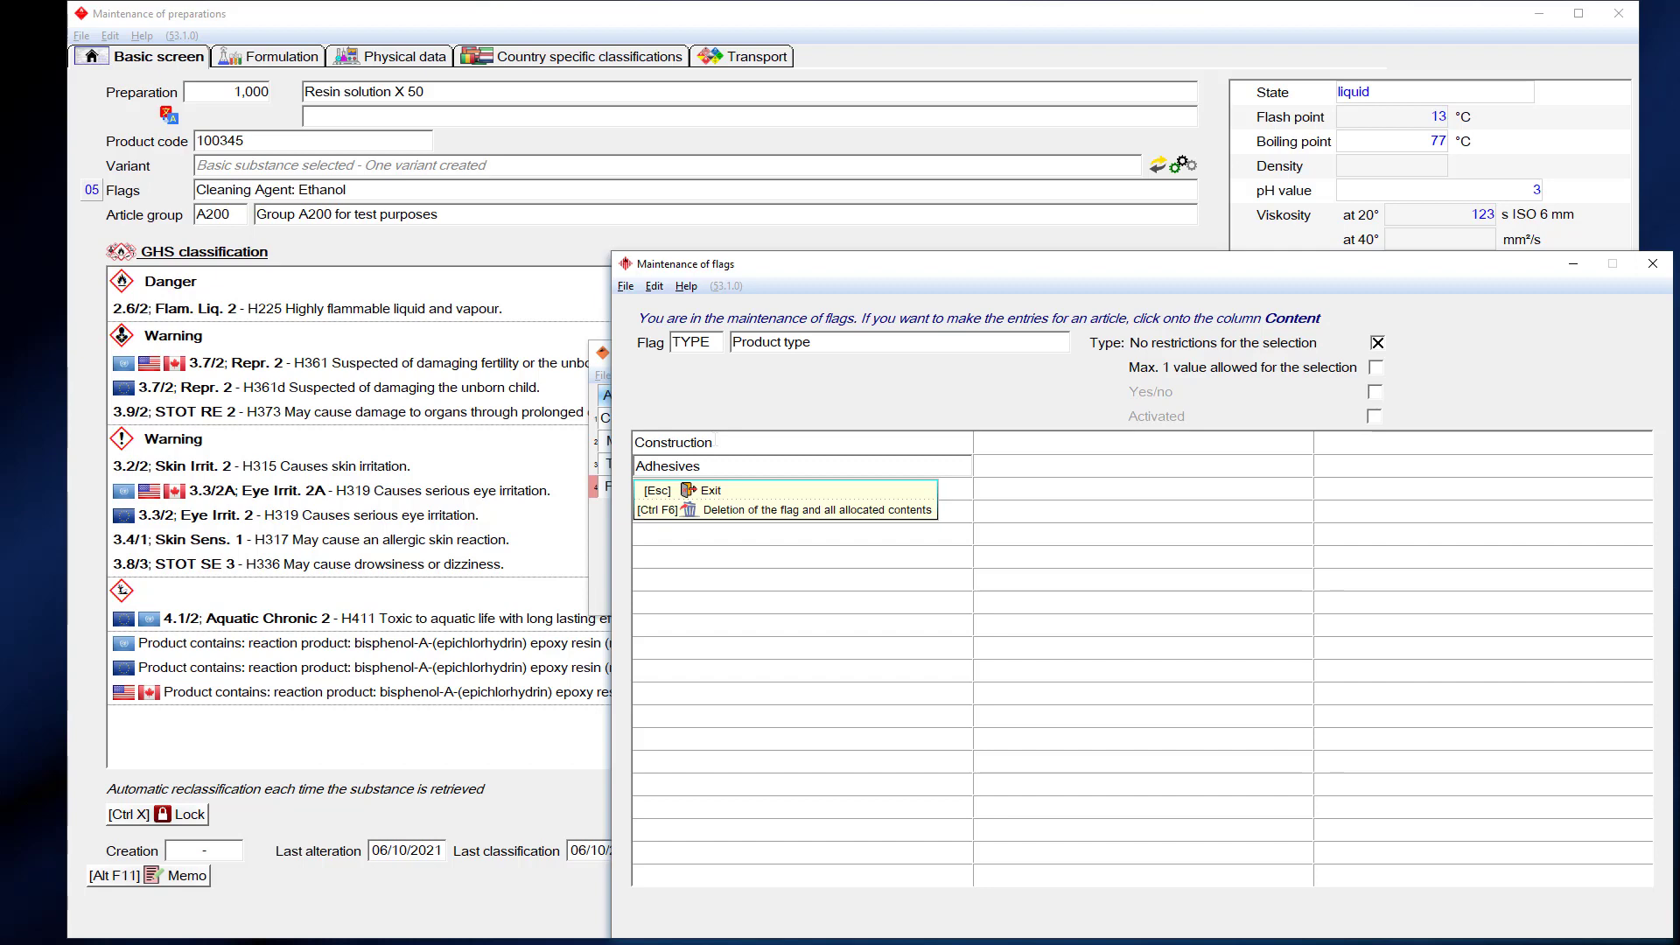
{"action": "key", "text": "Return"}
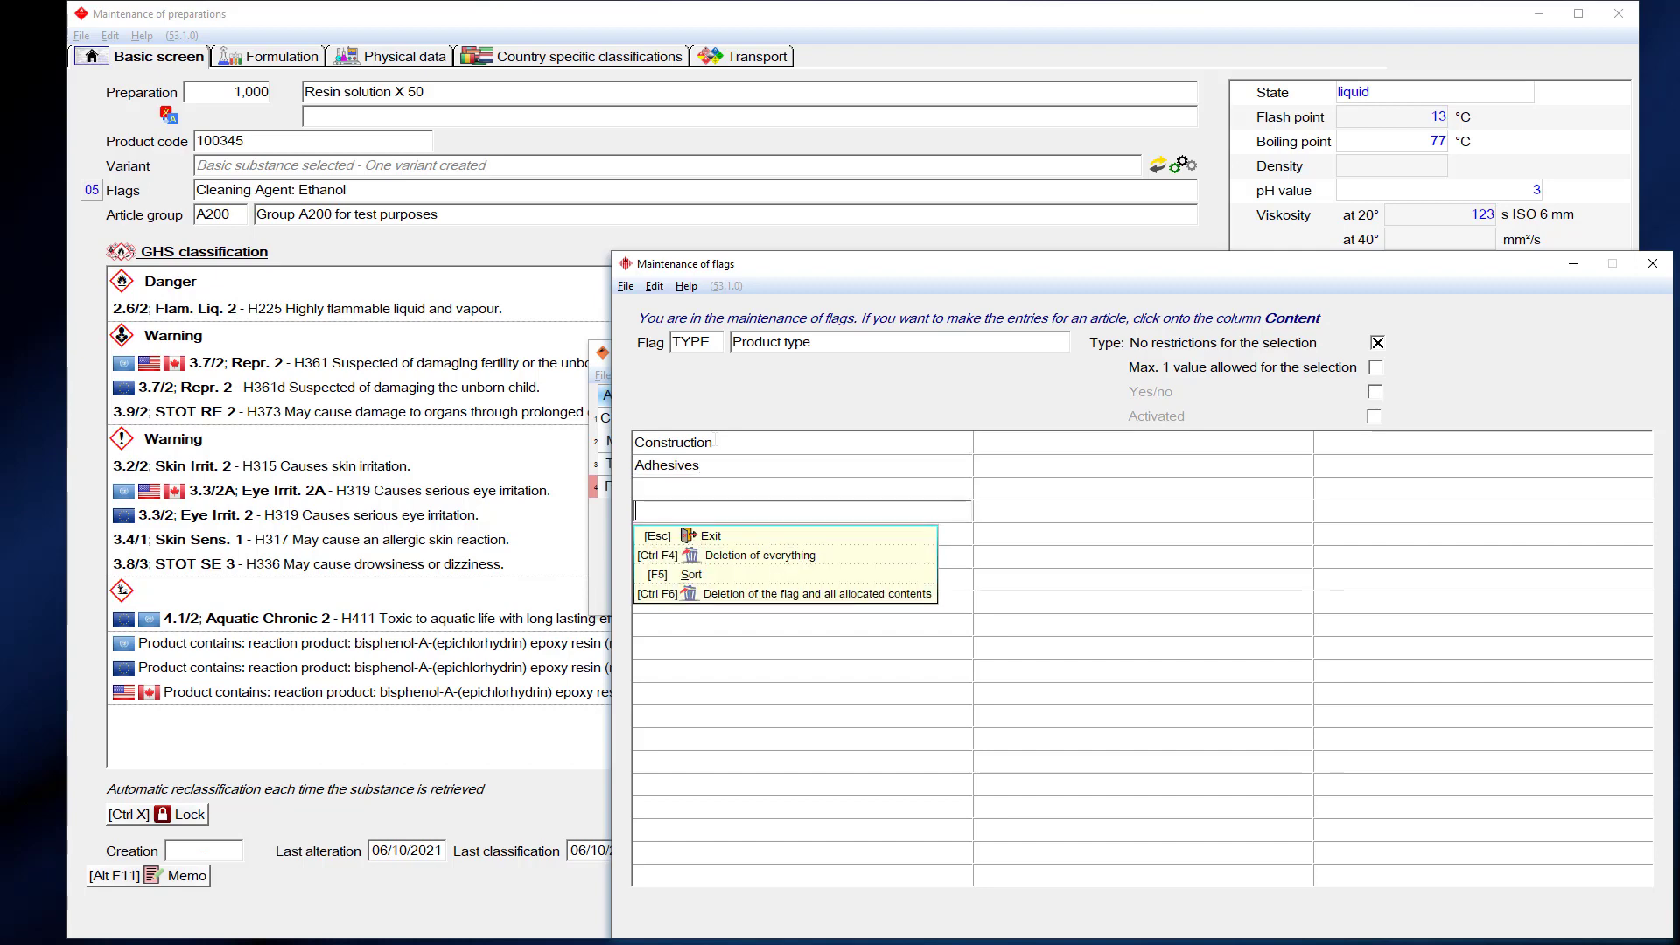
{"action": "key", "text": "Escape"}
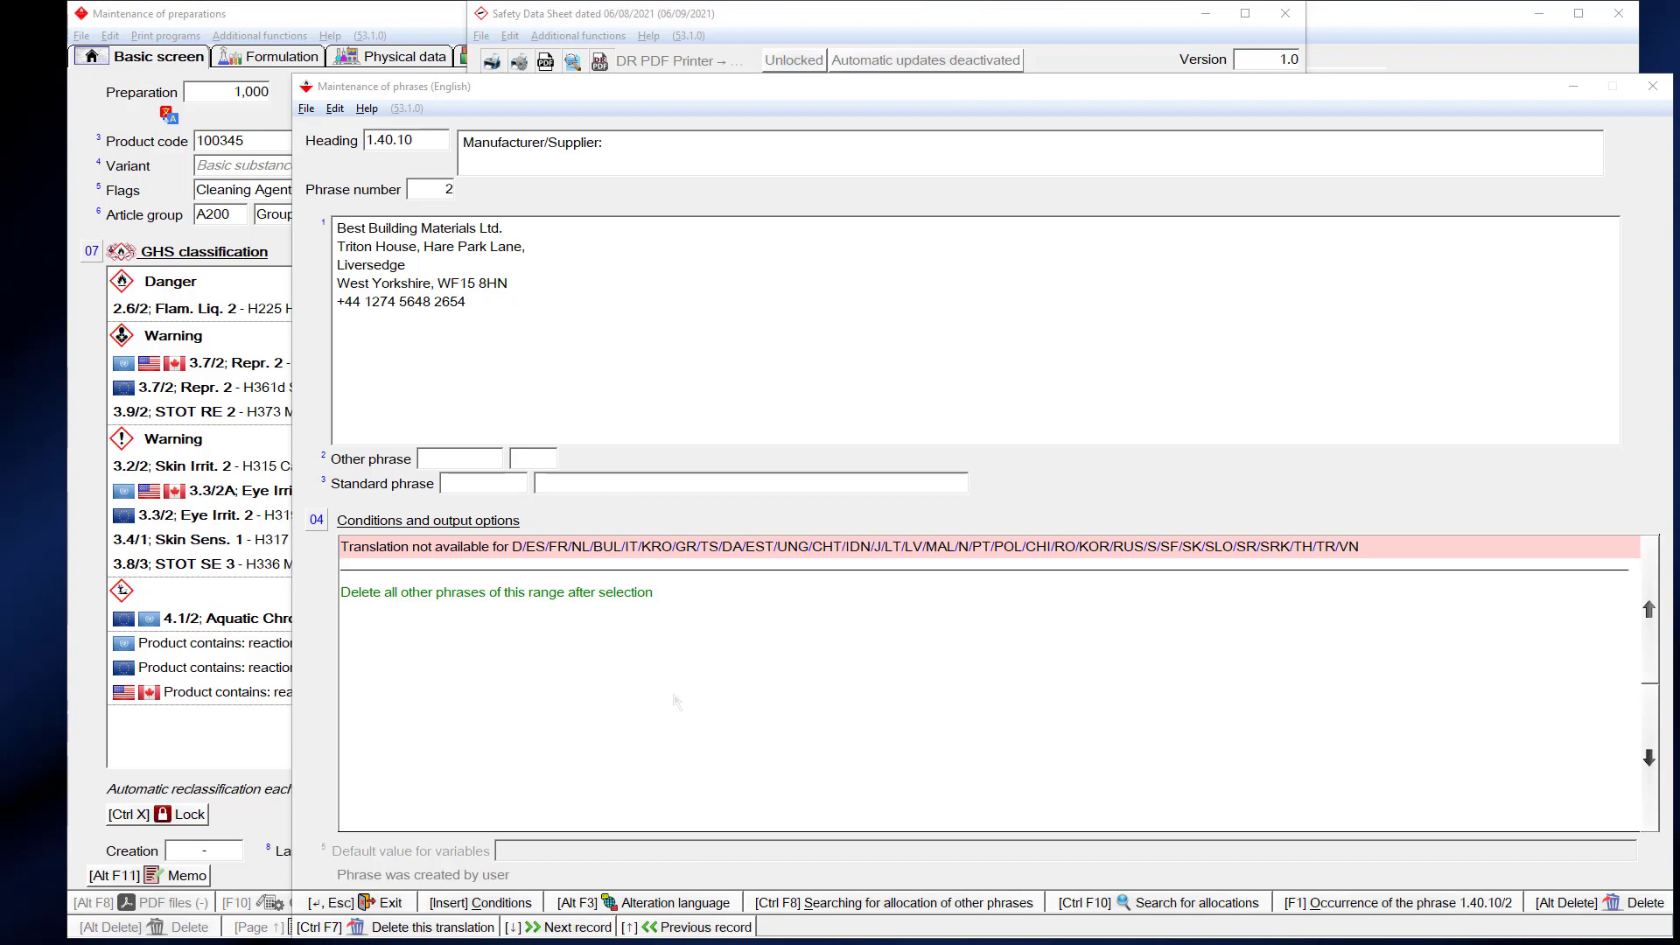
- Add a flag condition Product type = Construction to supplier phrase 1.40.10/2's output conditions
{"action": "double_click", "coordinate": [675, 697]}
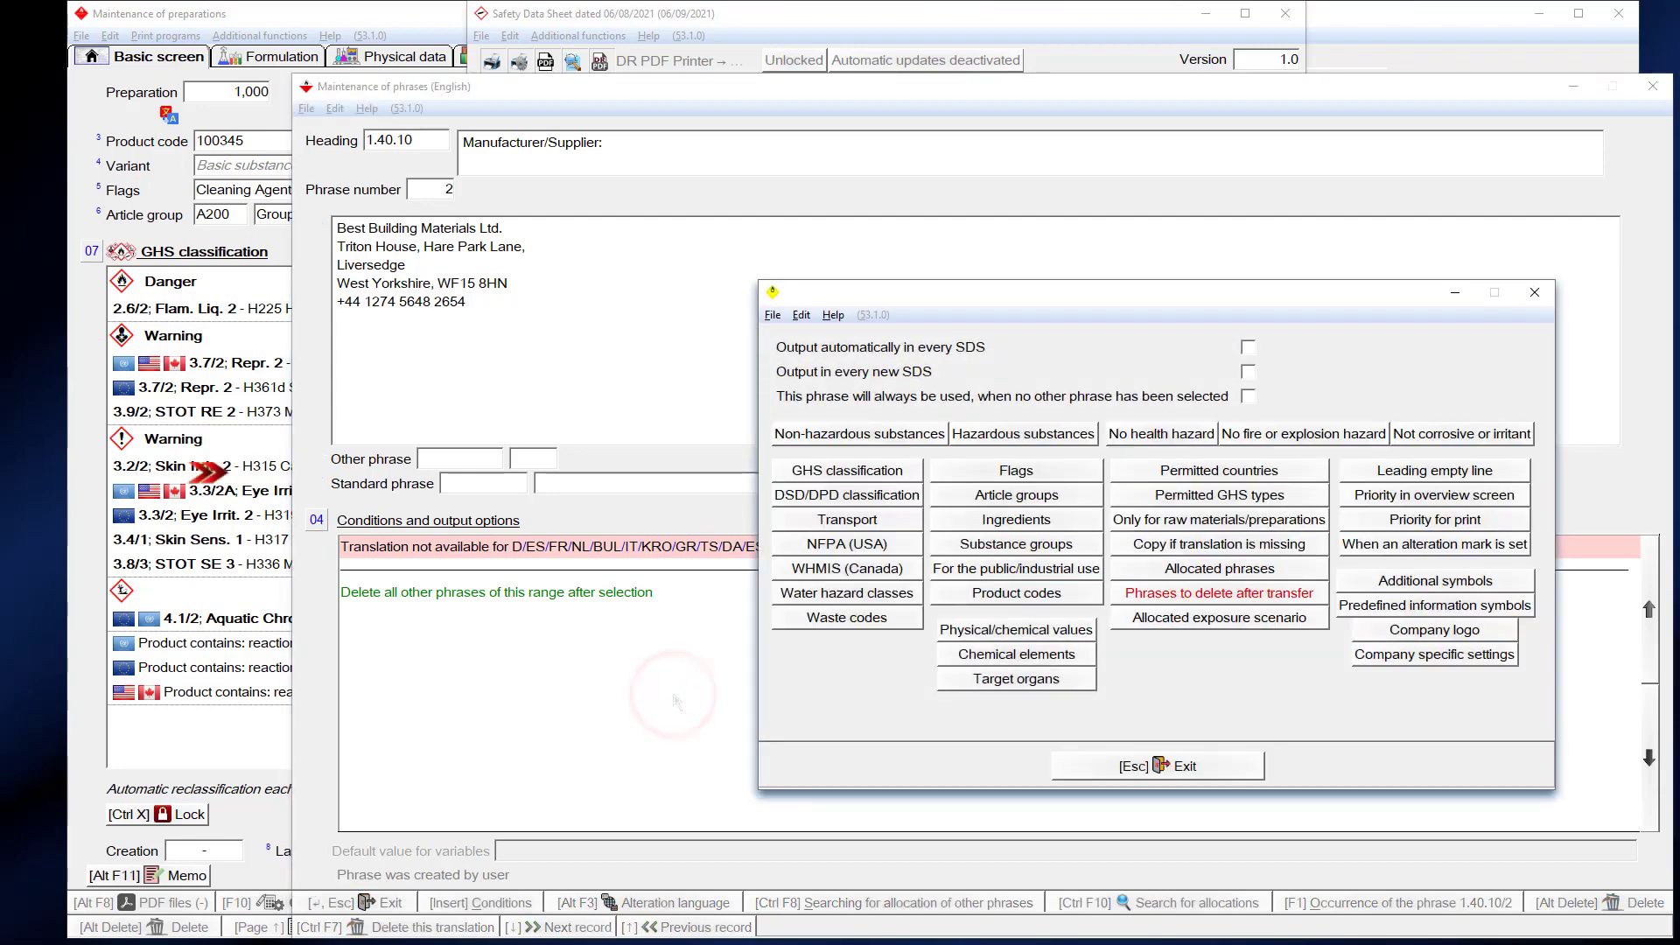
{"action": "left_click", "coordinate": [951, 470]}
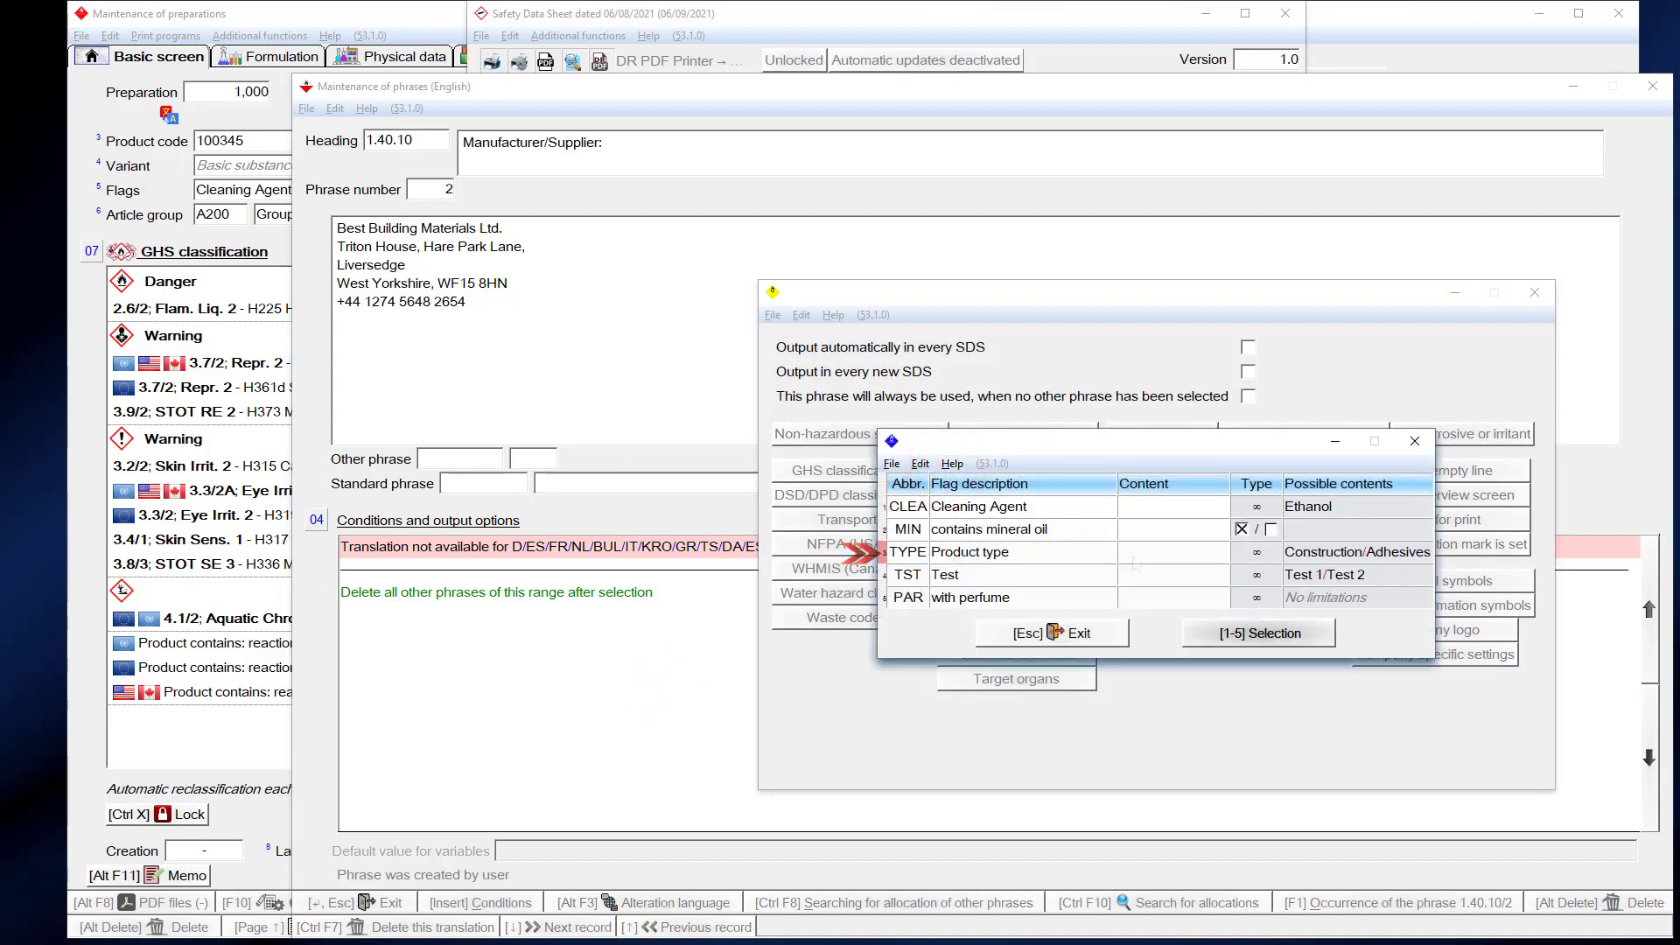
{"action": "left_click", "coordinate": [1136, 554]}
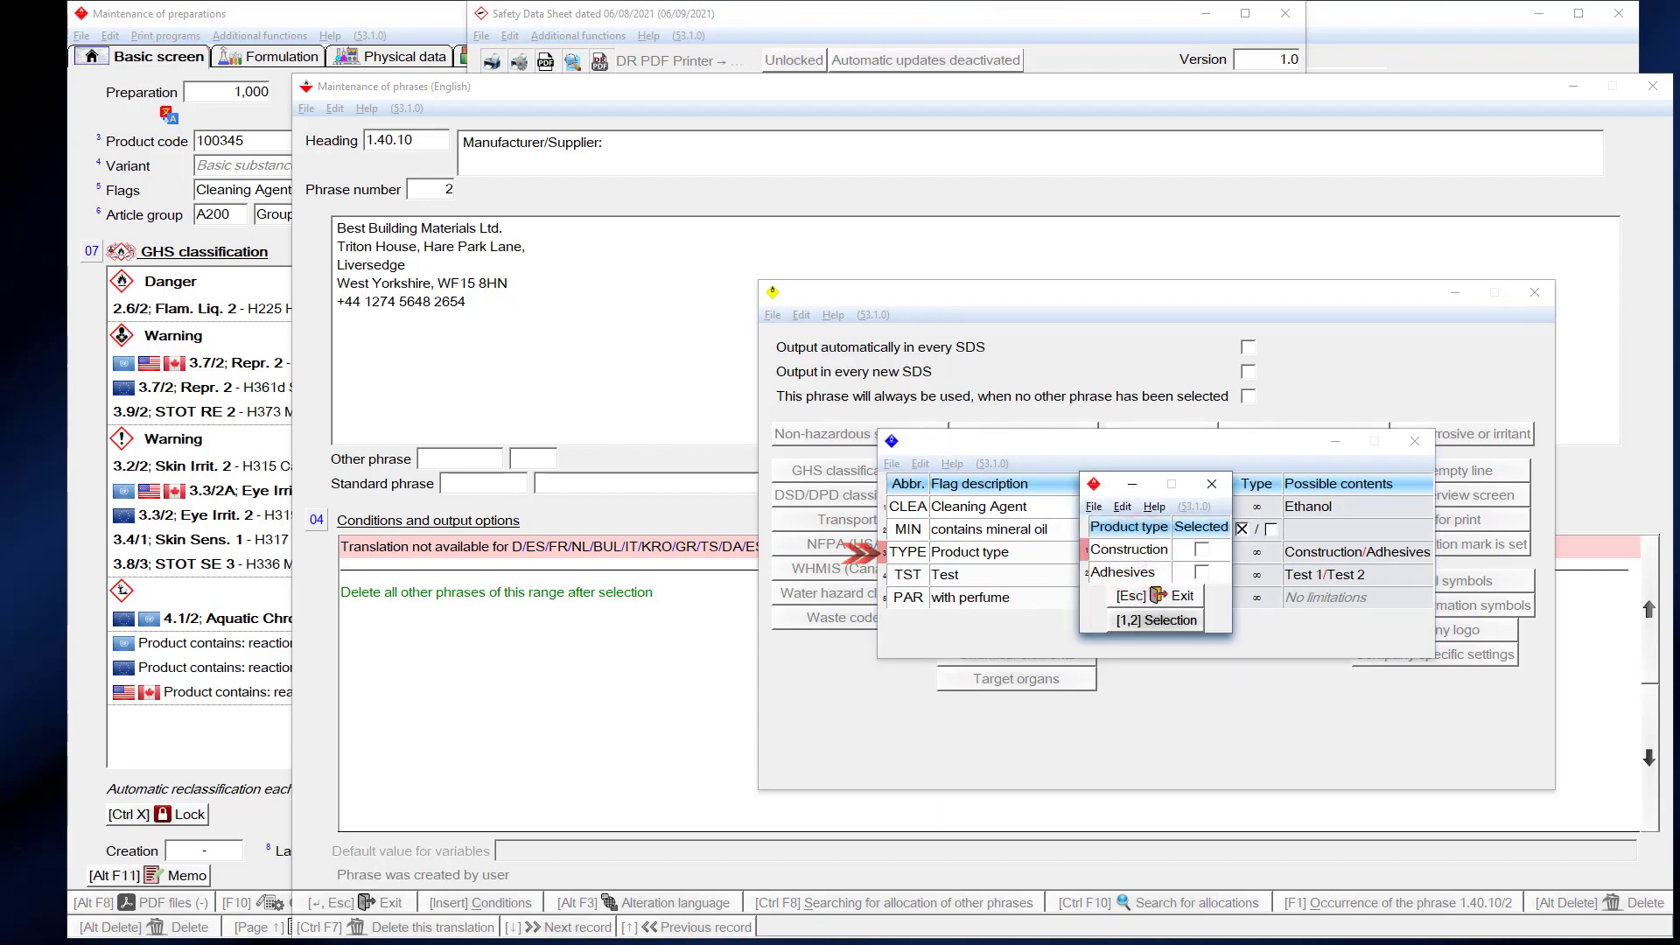
{"action": "left_click", "coordinate": [1195, 549]}
{"action": "left_click", "coordinate": [1213, 484]}
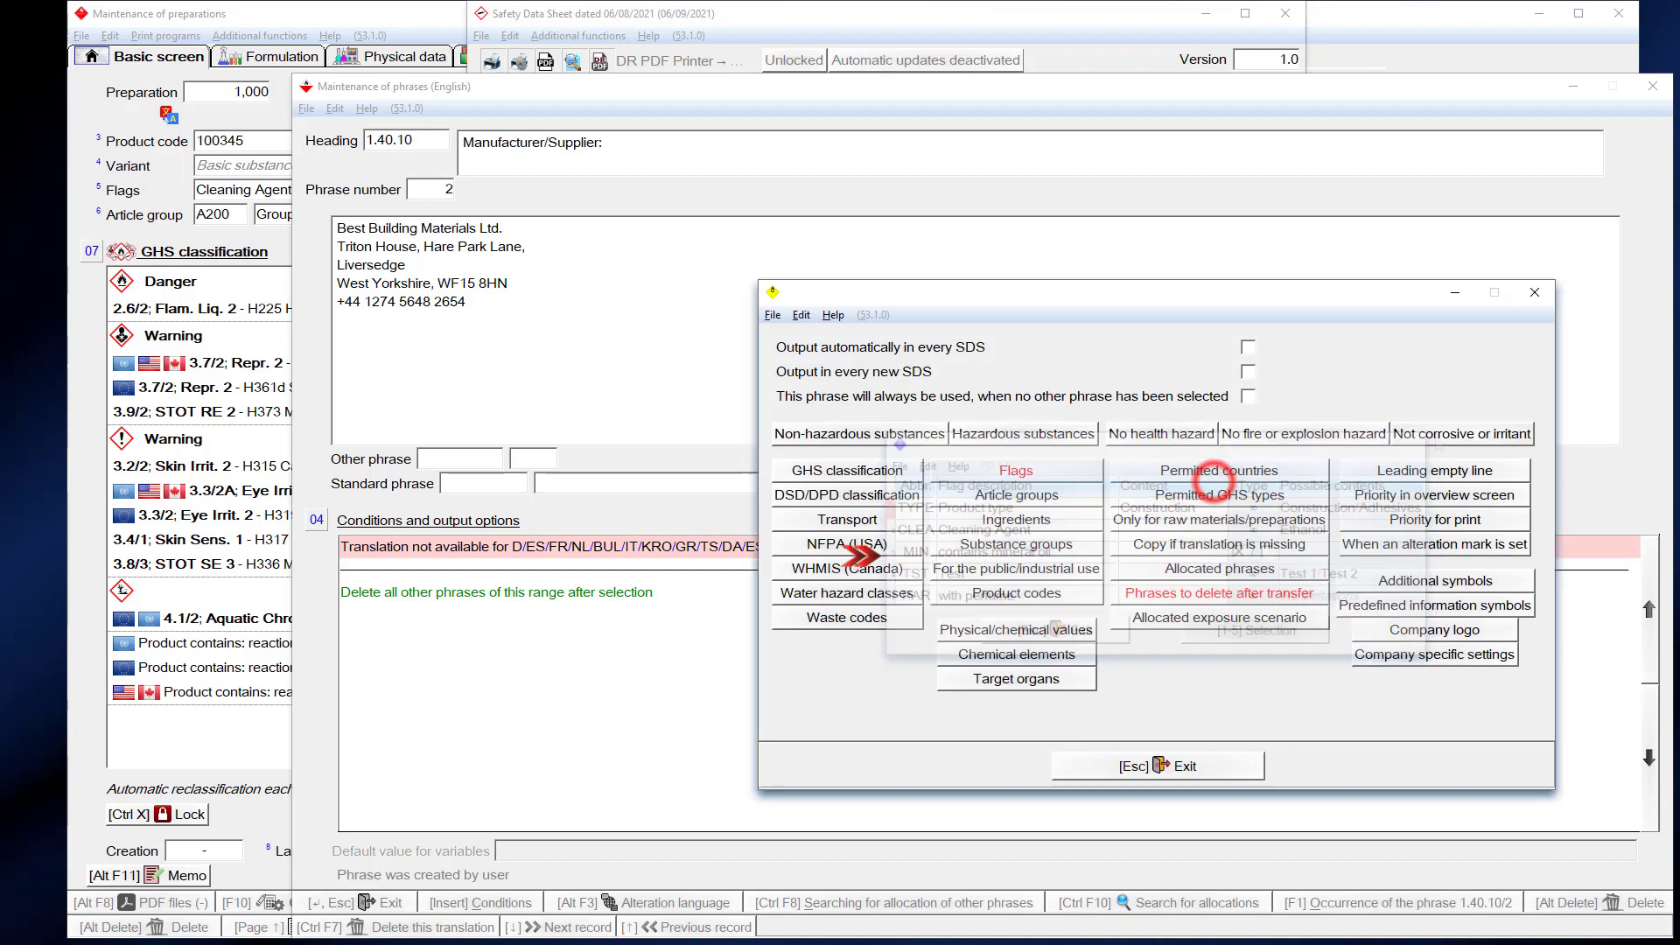
{"action": "left_click", "coordinate": [1535, 293]}
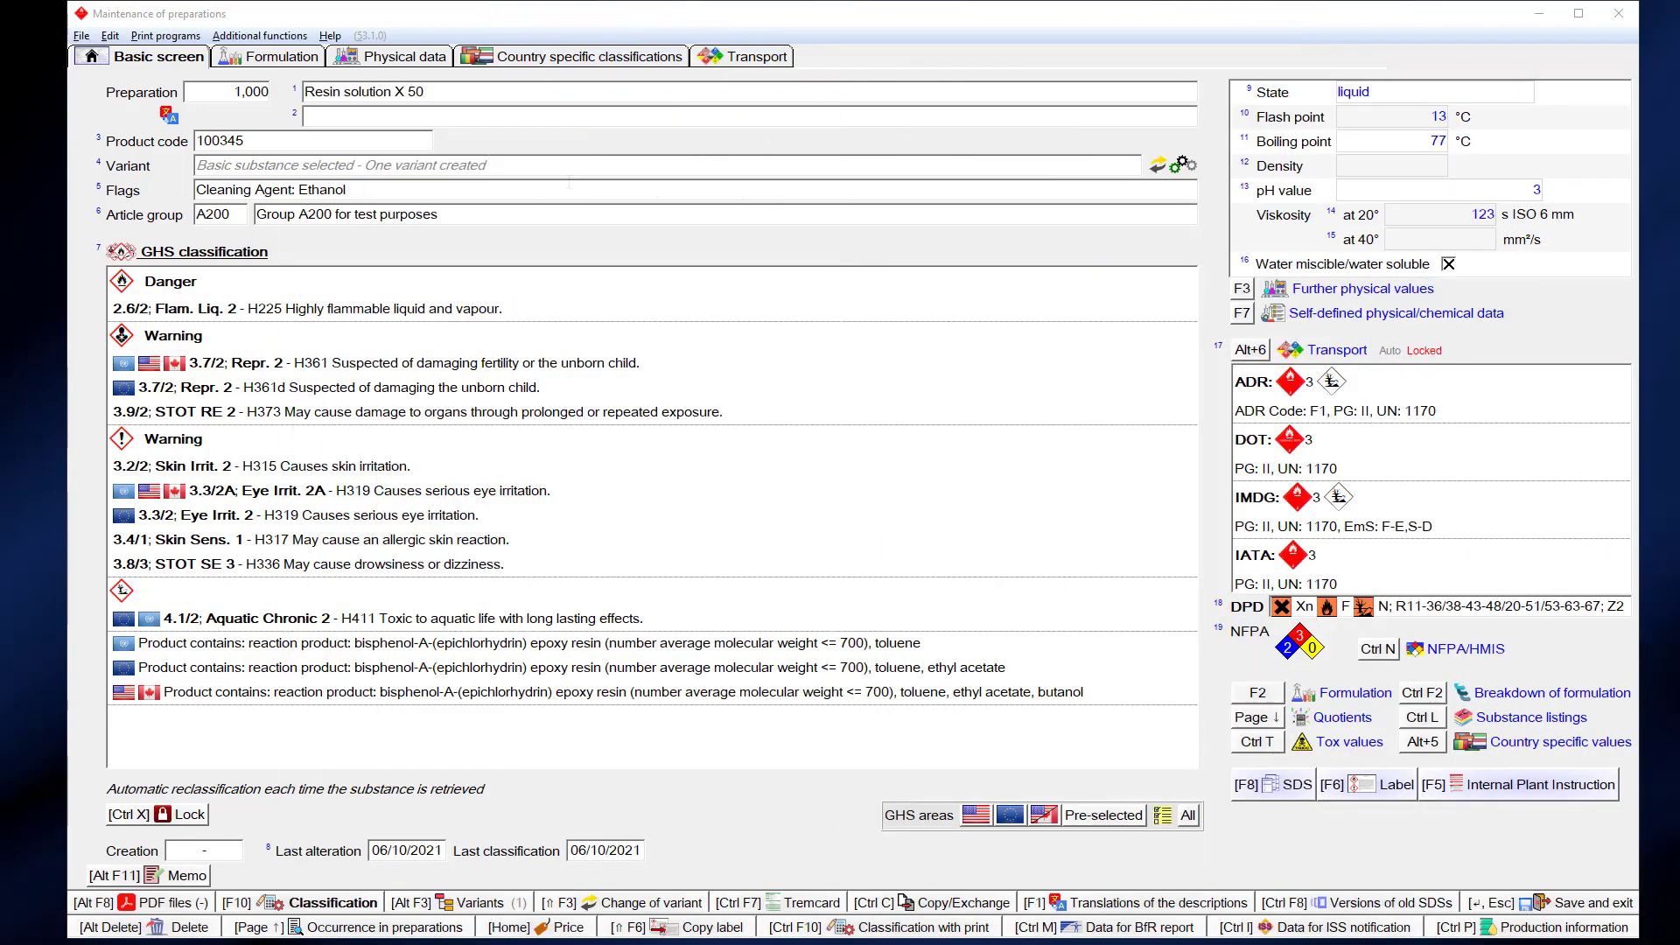
- Set Resin solution X 50's TYPE flag content to Construction
{"action": "left_click", "coordinate": [564, 189]}
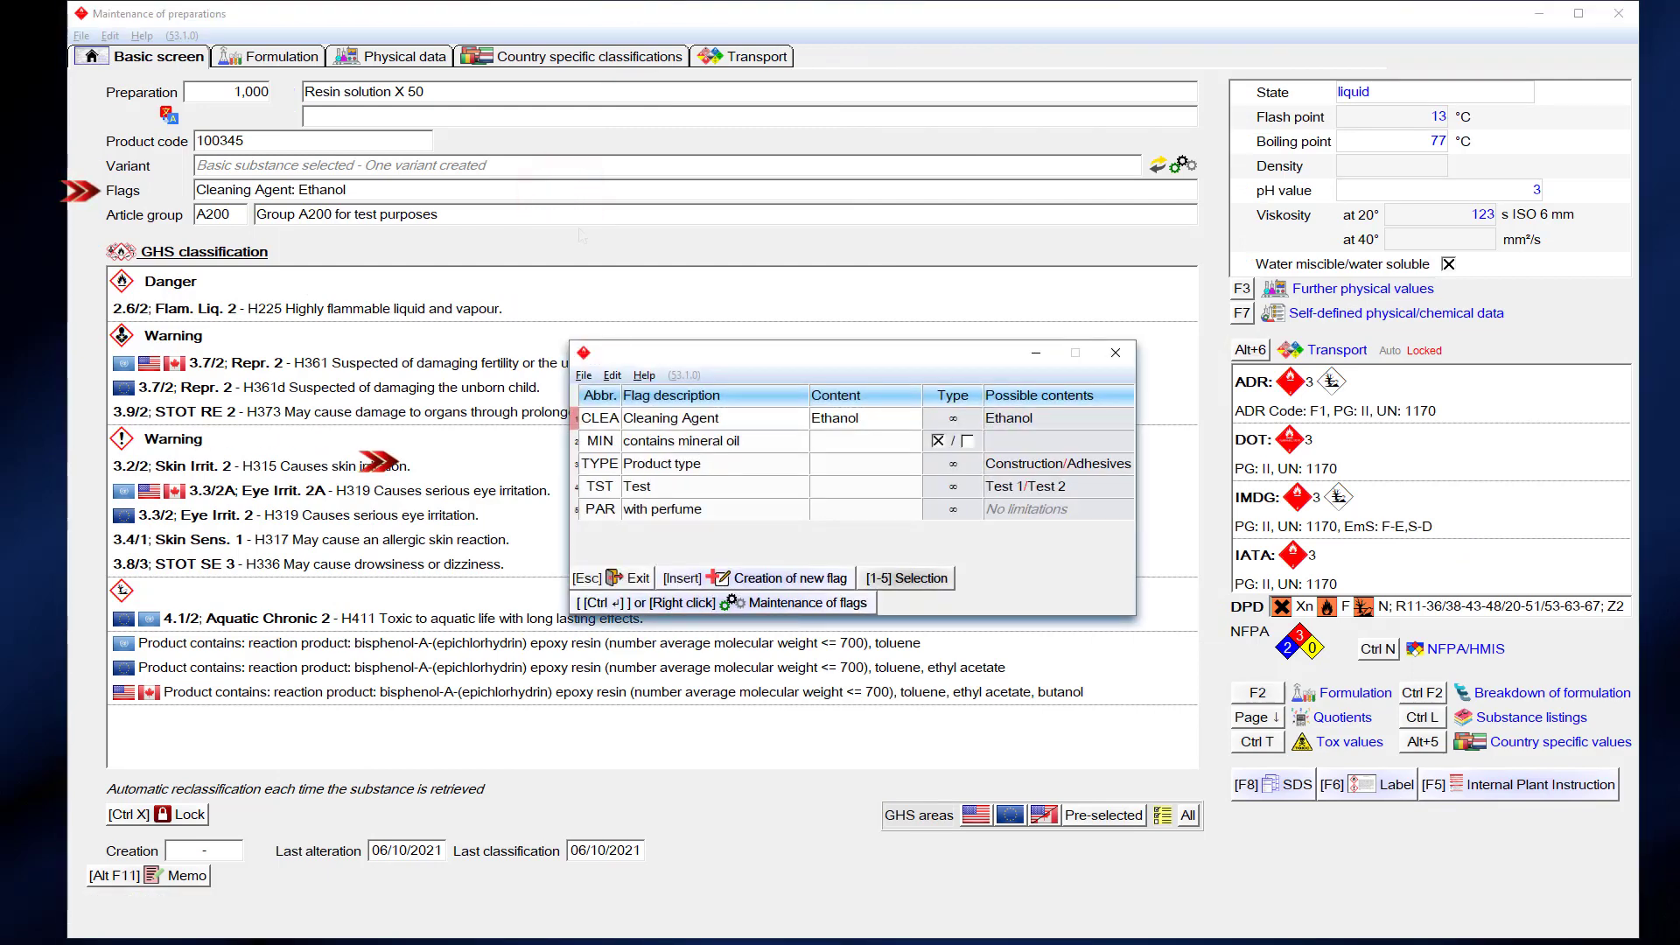
{"action": "left_click", "coordinate": [830, 469]}
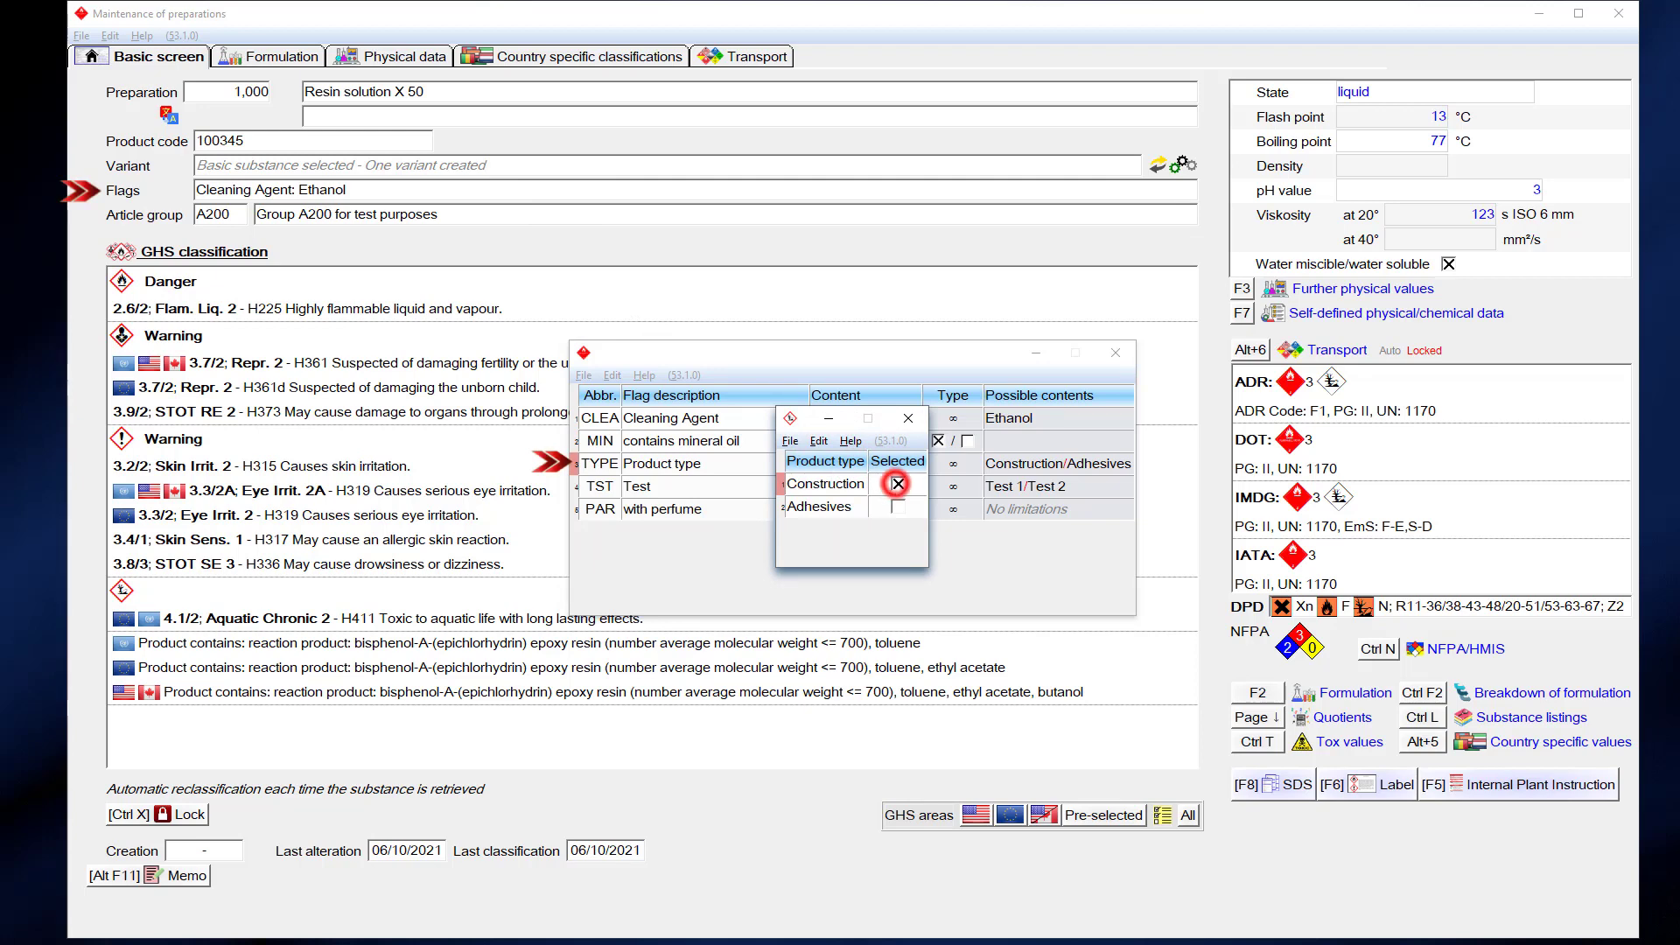
{"action": "left_click", "coordinate": [897, 484]}
{"action": "left_click", "coordinate": [908, 418]}
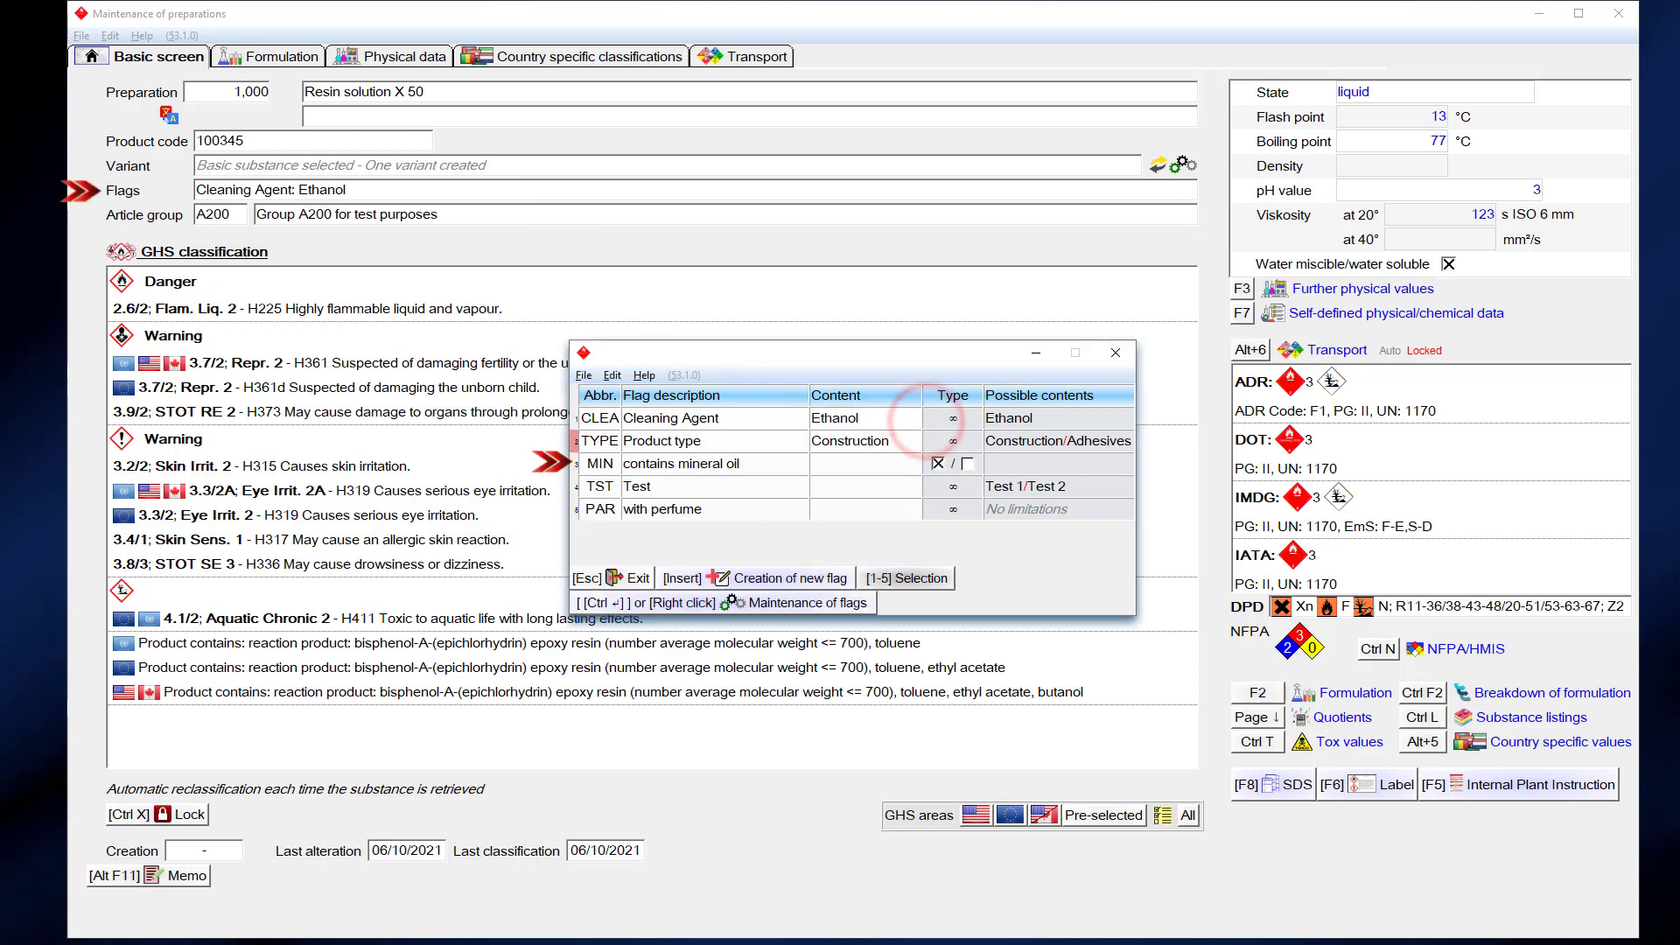
{"action": "left_click", "coordinate": [1116, 353]}
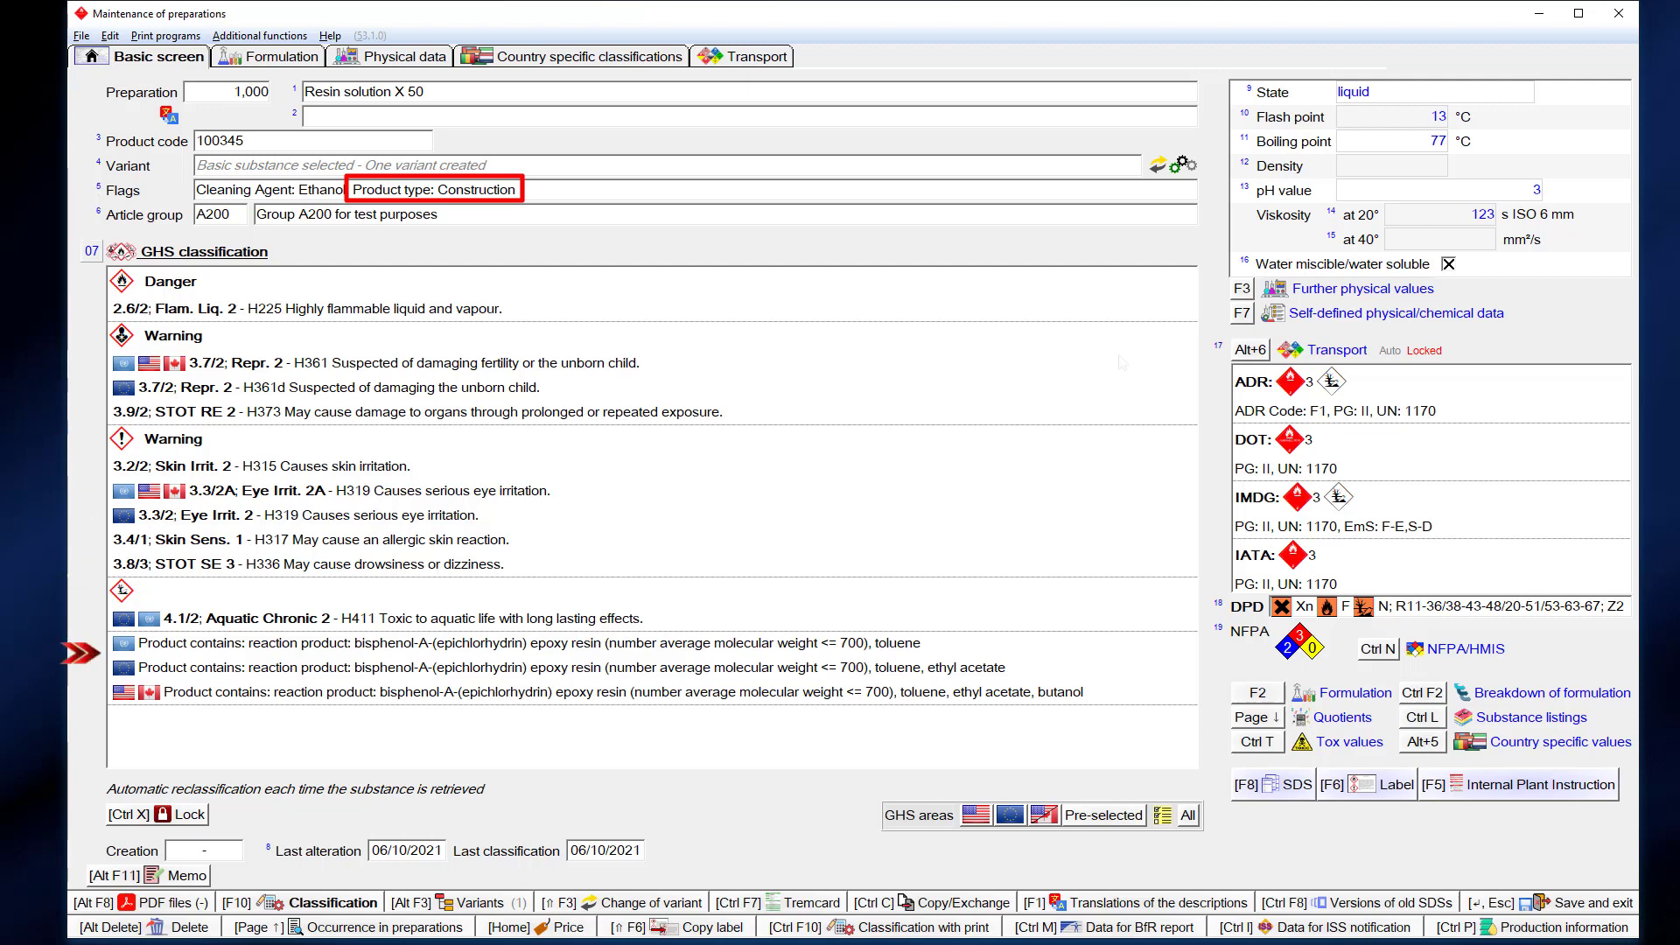
- In the product's SDS, toggle Company data in the update options and switch off automatic updates
{"action": "key", "text": "F8"}
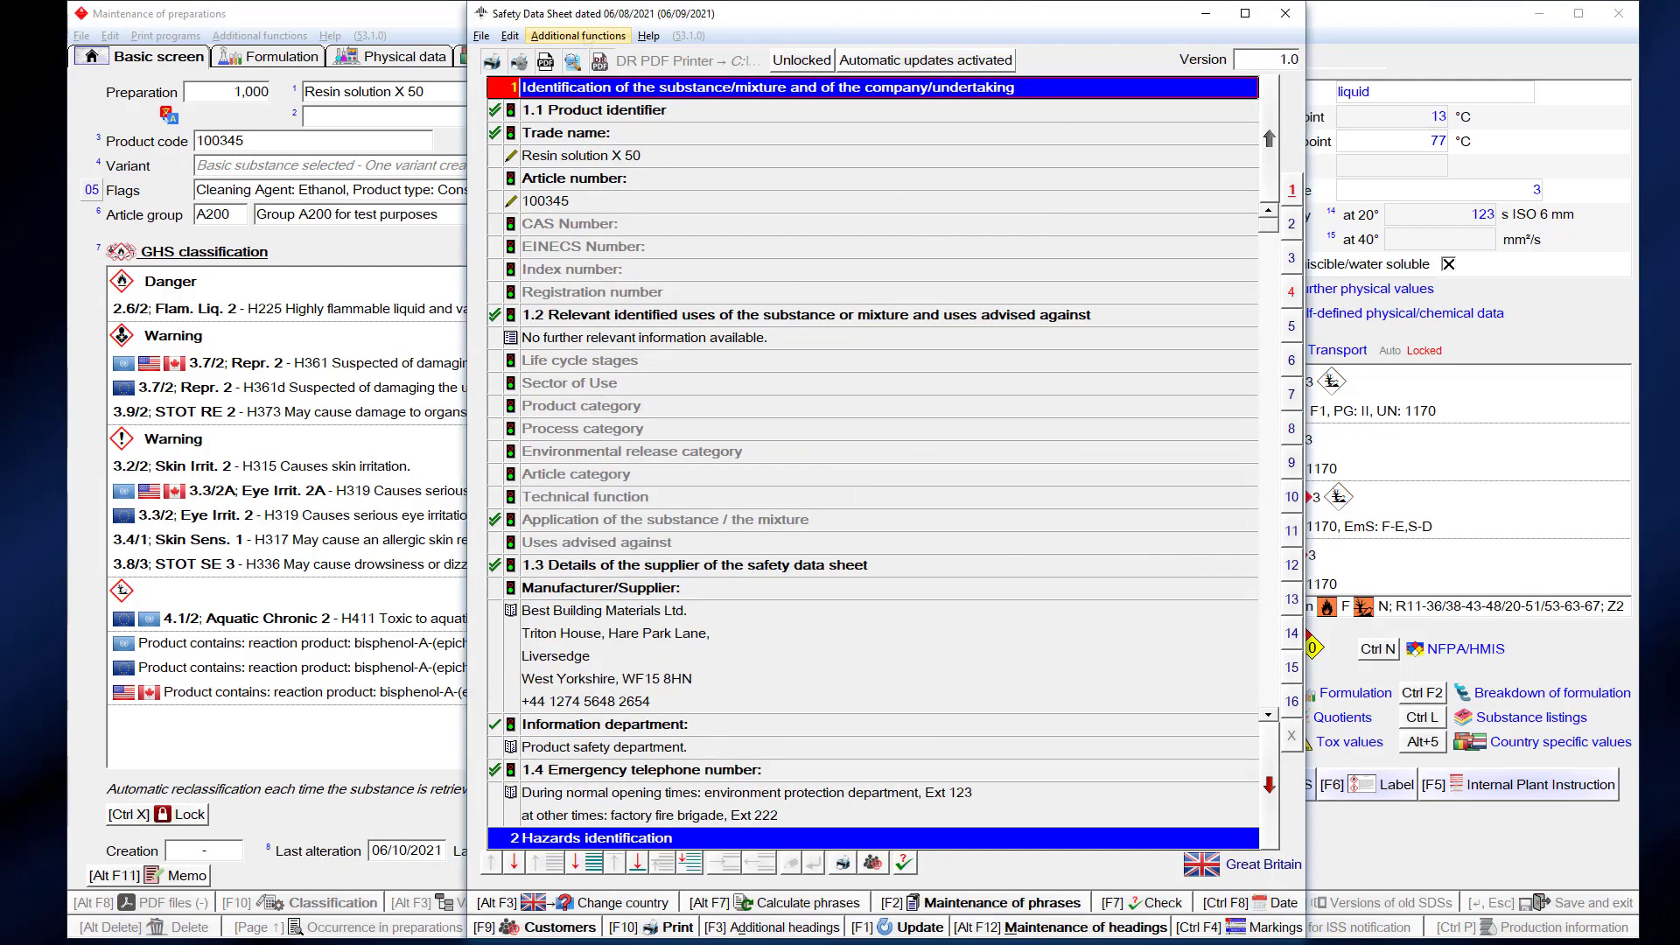
{"action": "left_click", "coordinate": [584, 35]}
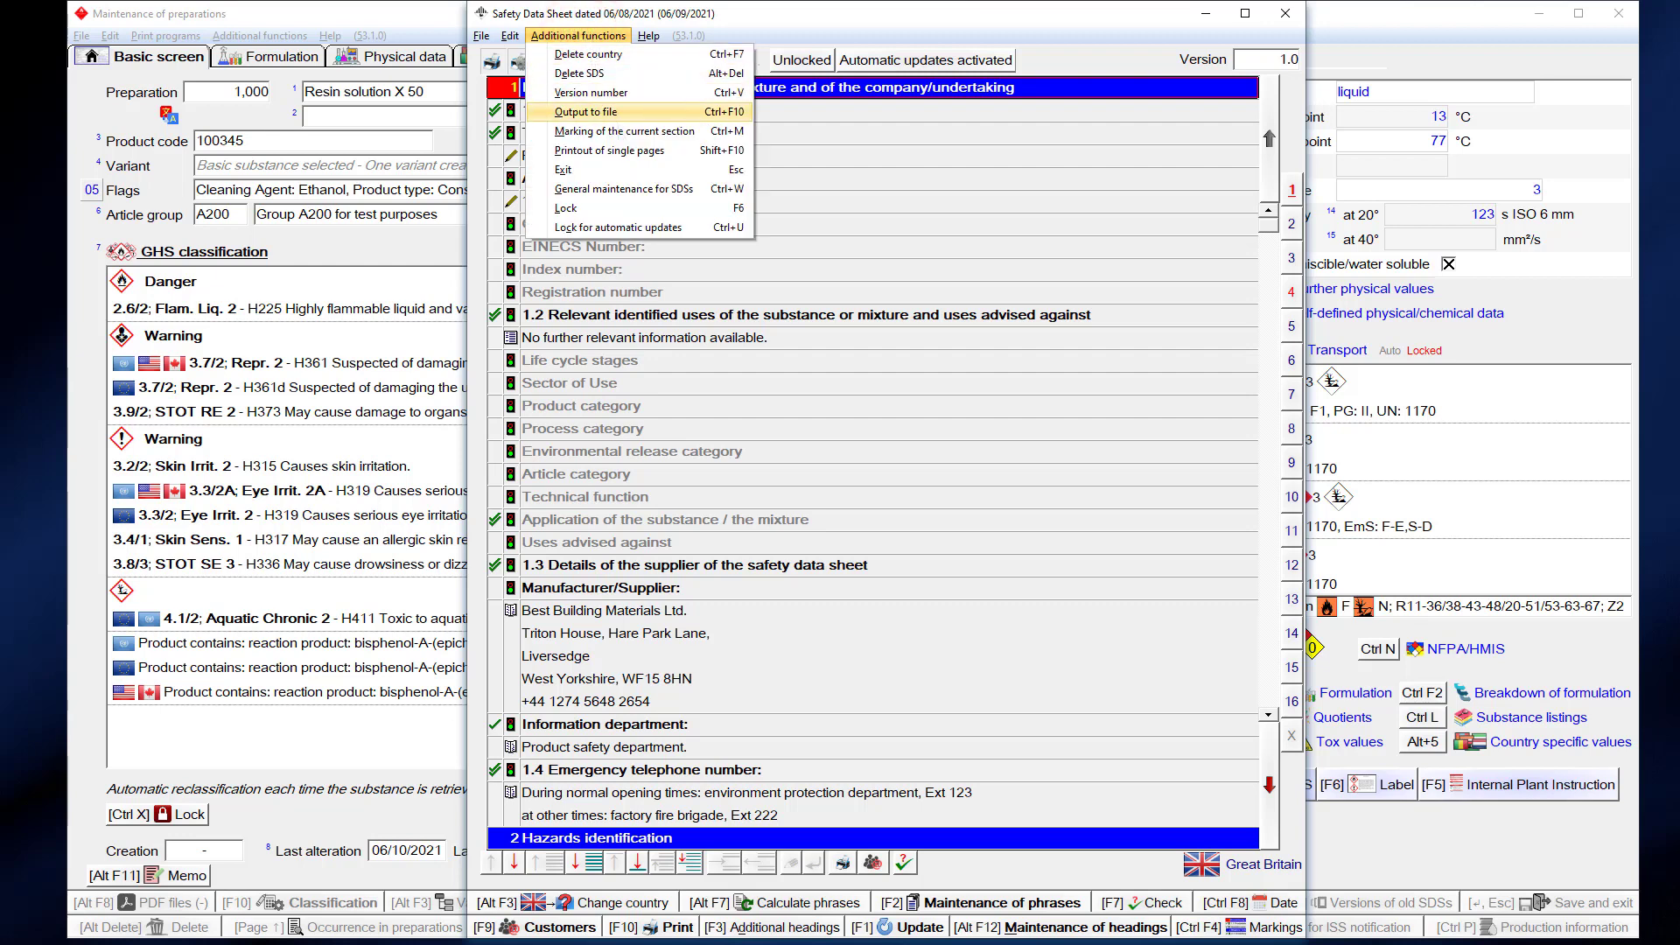
{"action": "left_click", "coordinate": [627, 186]}
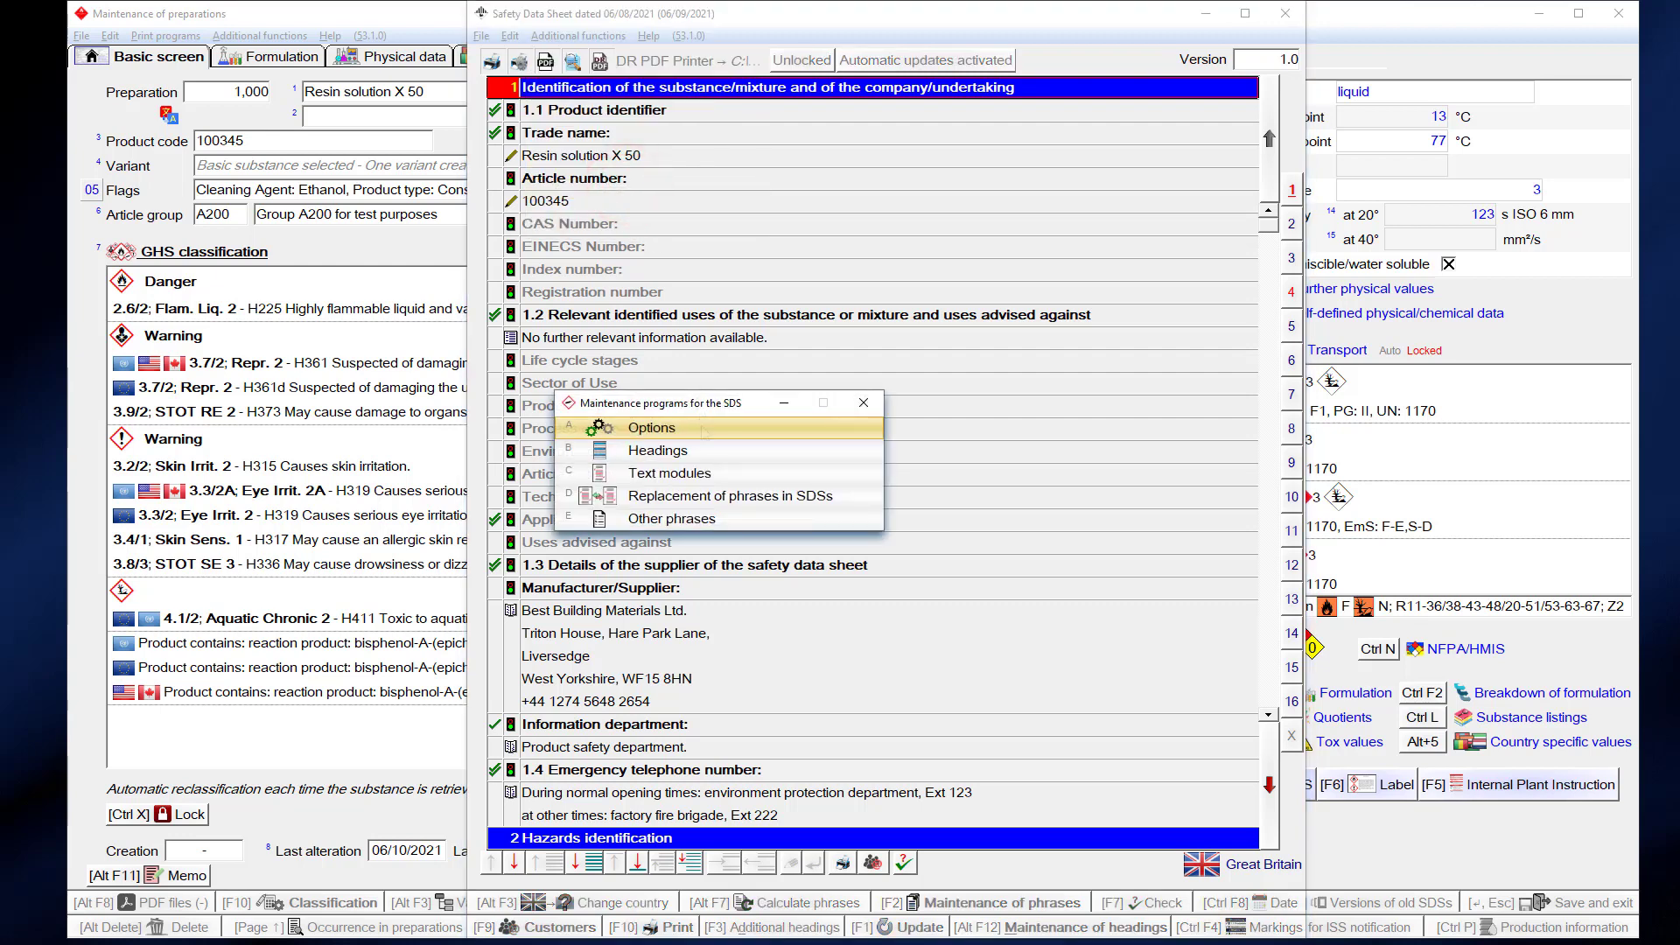
{"action": "left_click", "coordinate": [701, 427]}
{"action": "left_click", "coordinate": [919, 495]}
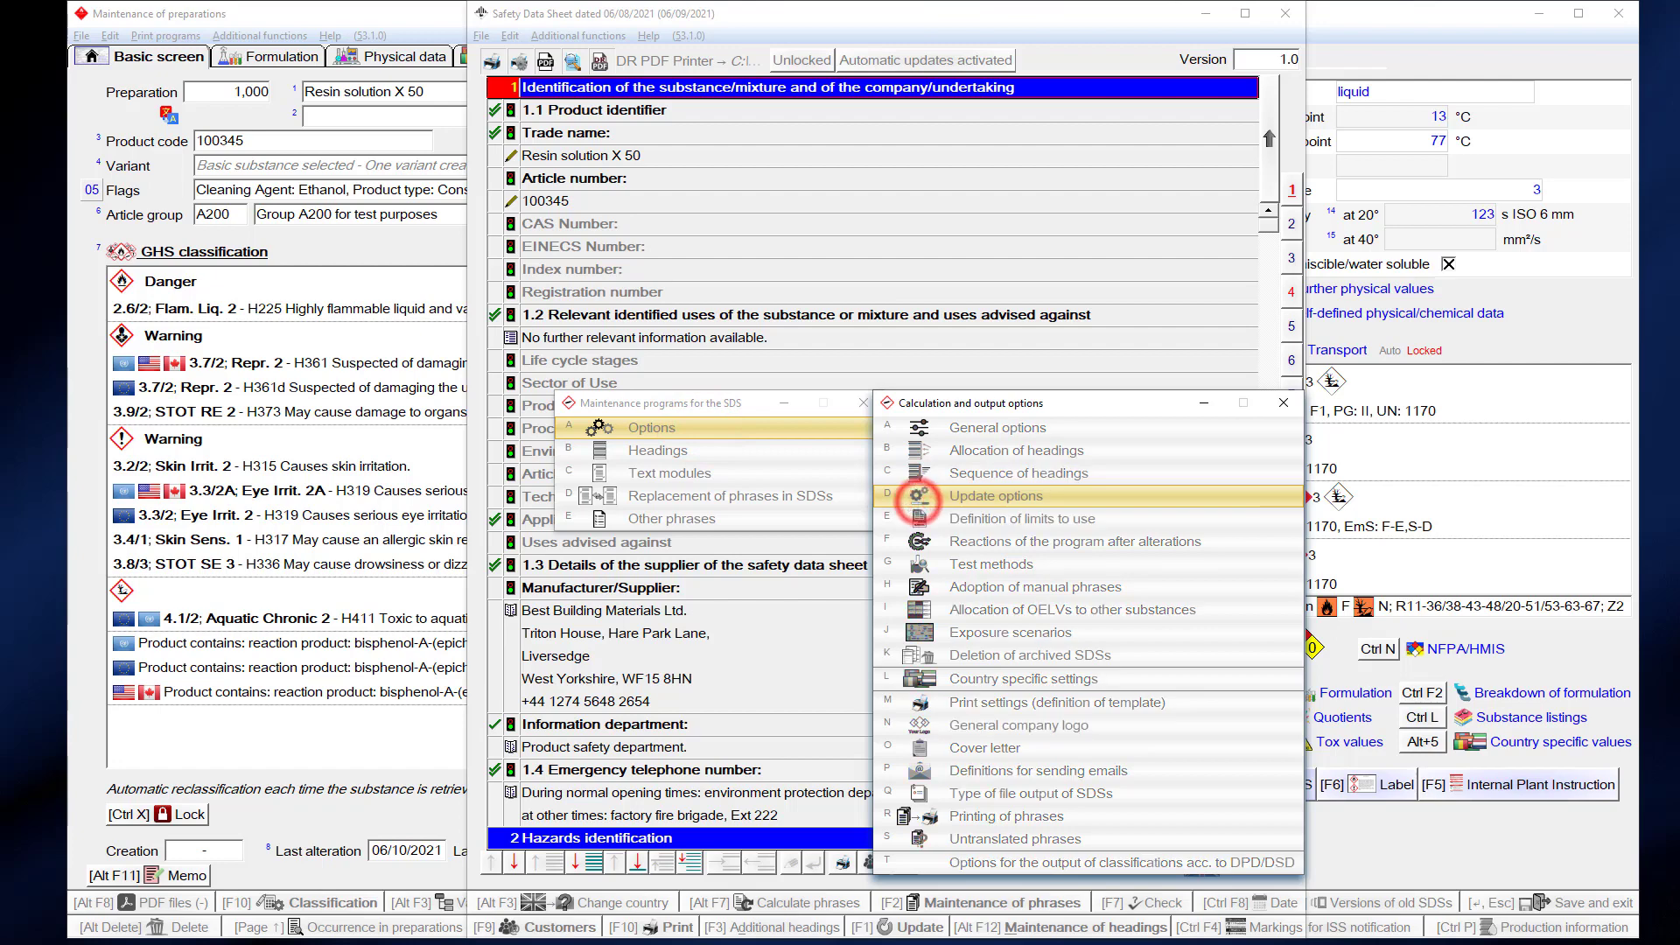
{"action": "left_click", "coordinate": [954, 666]}
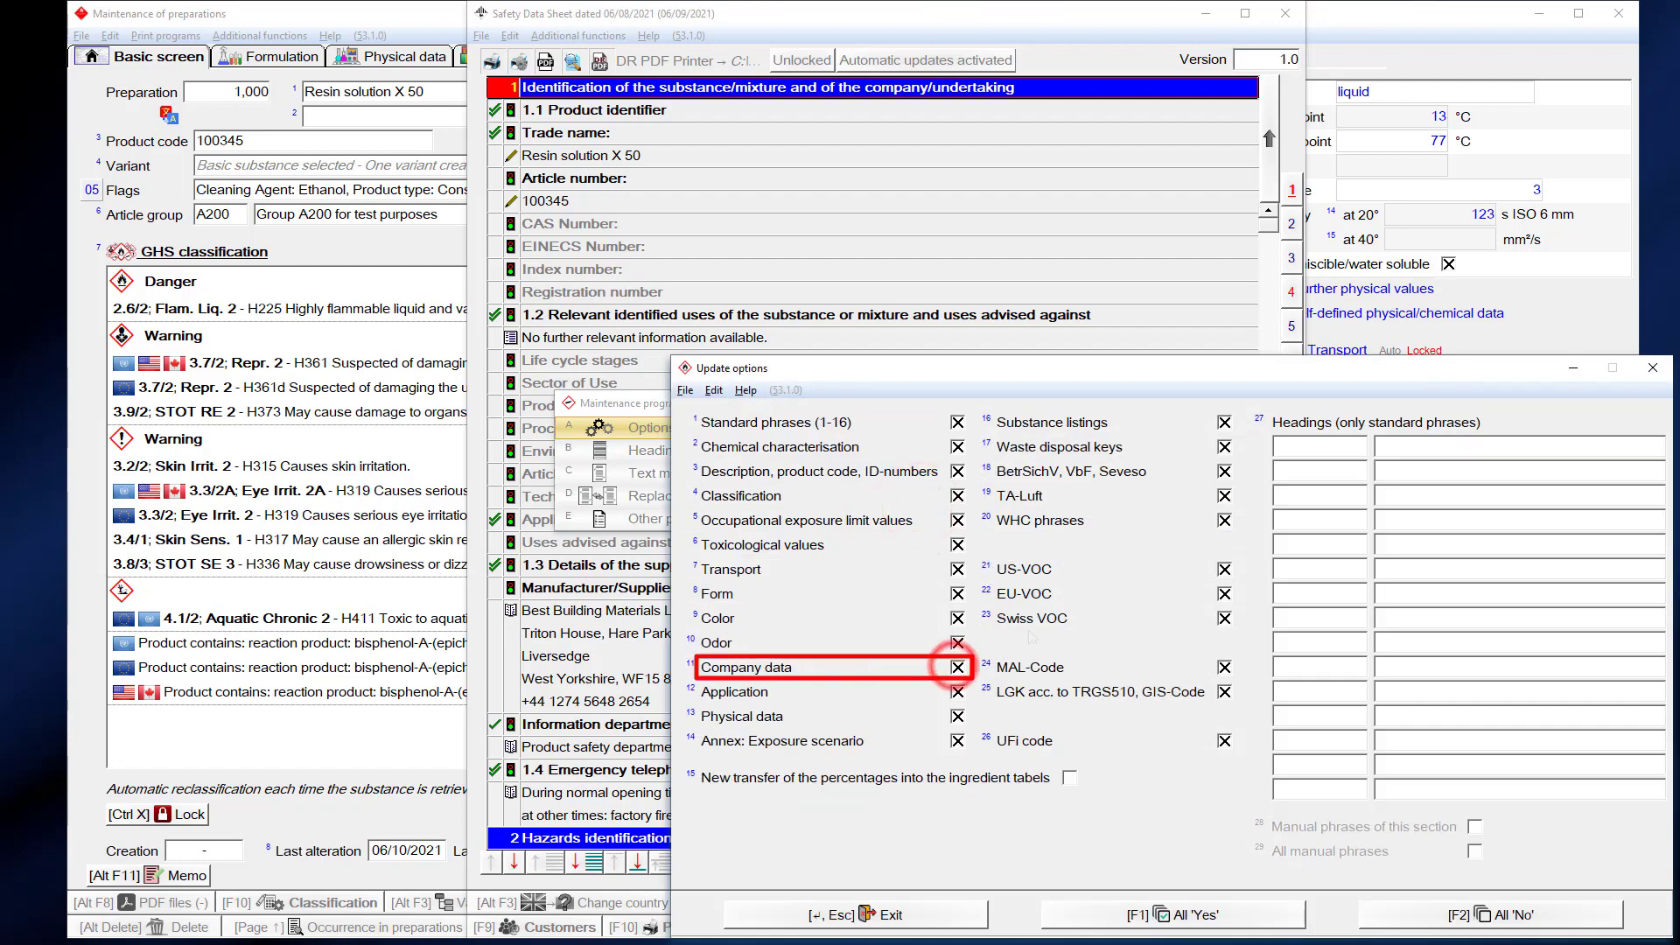
{"action": "left_click", "coordinate": [1653, 368]}
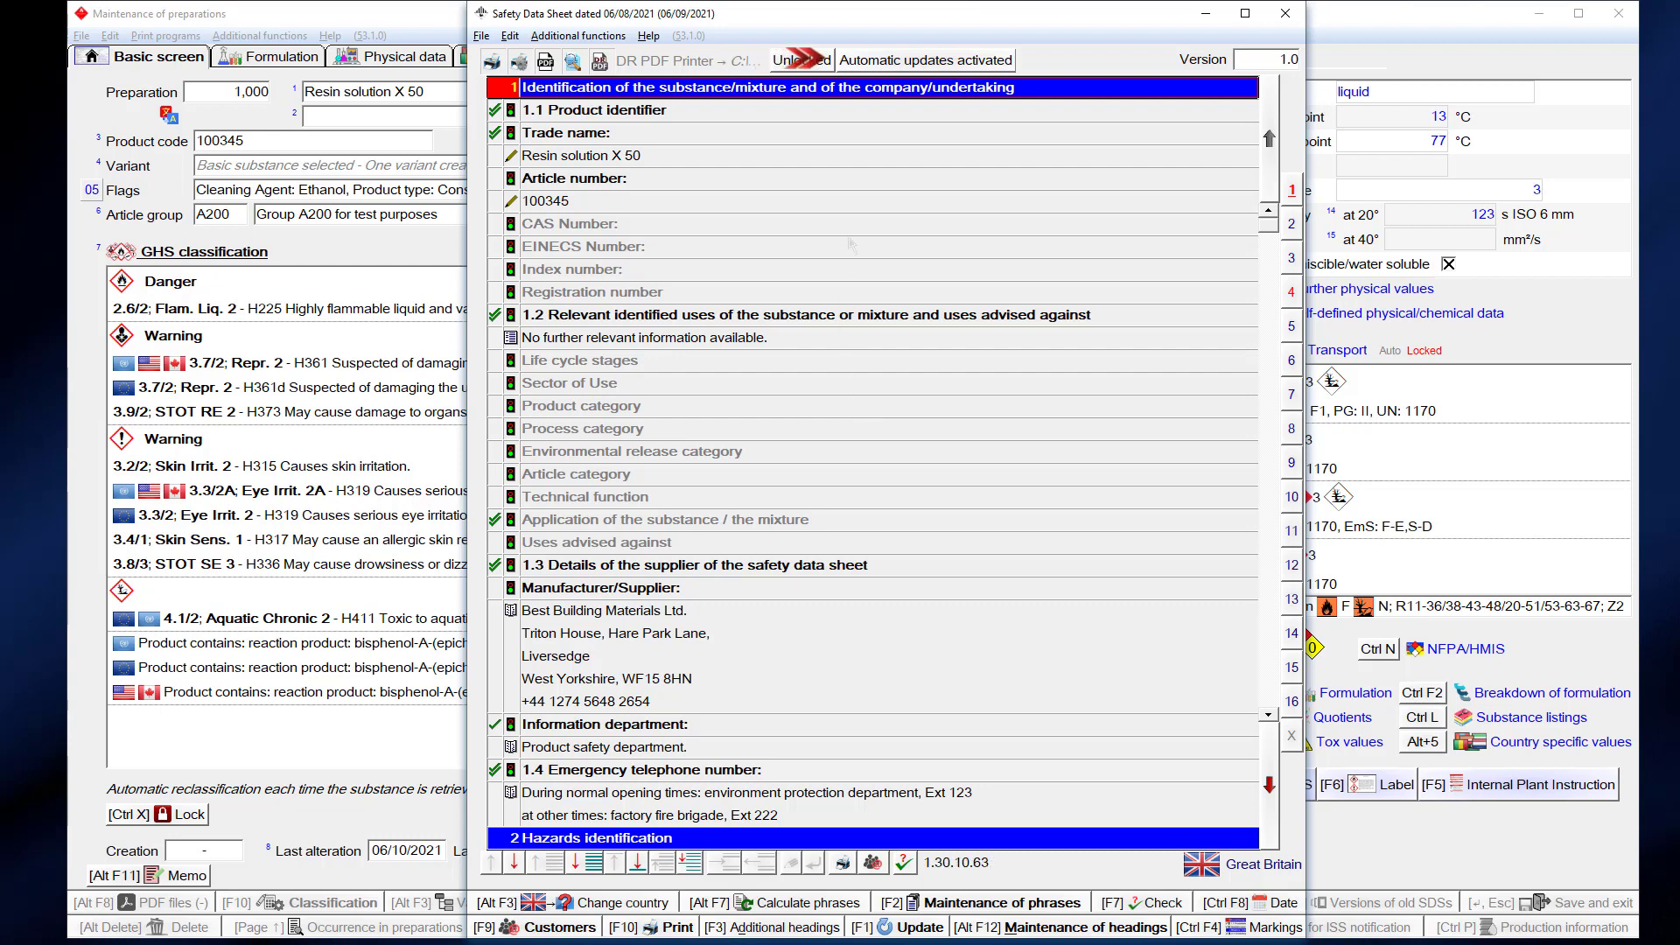
{"action": "left_click", "coordinate": [904, 58]}
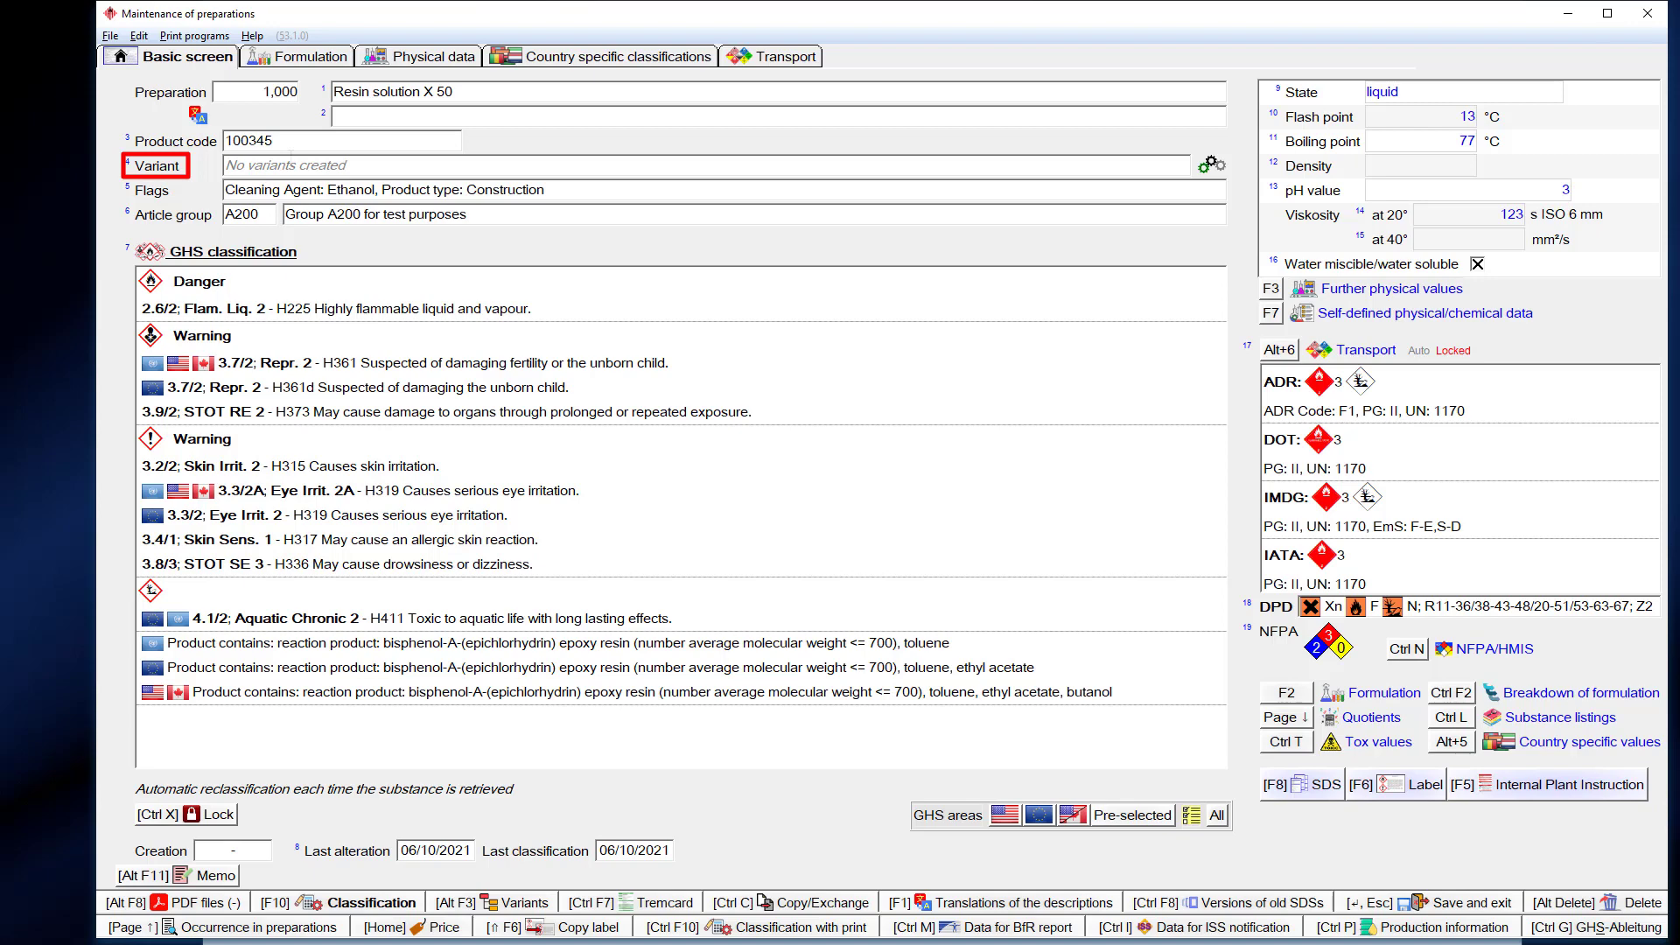
- Create variant 12345 'Best building material xyz' with SDS company Best Building Materials Ltd., and open its GB data sheet
{"action": "double_click", "coordinate": [288, 165]}
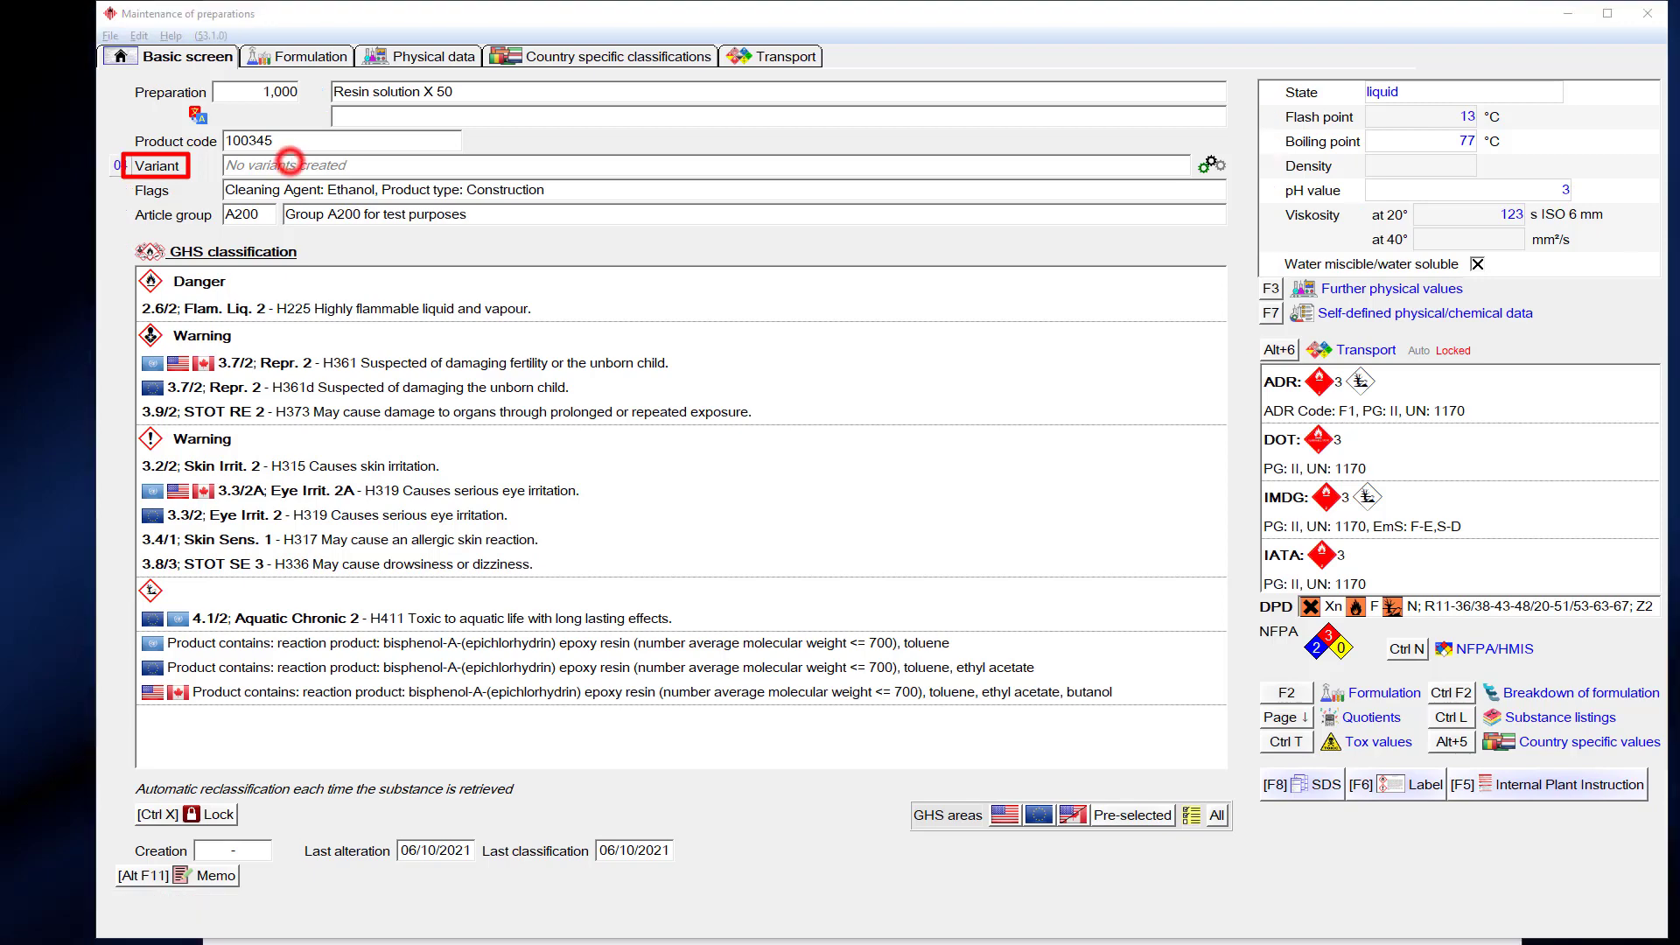
{"action": "left_click", "coordinate": [1042, 717]}
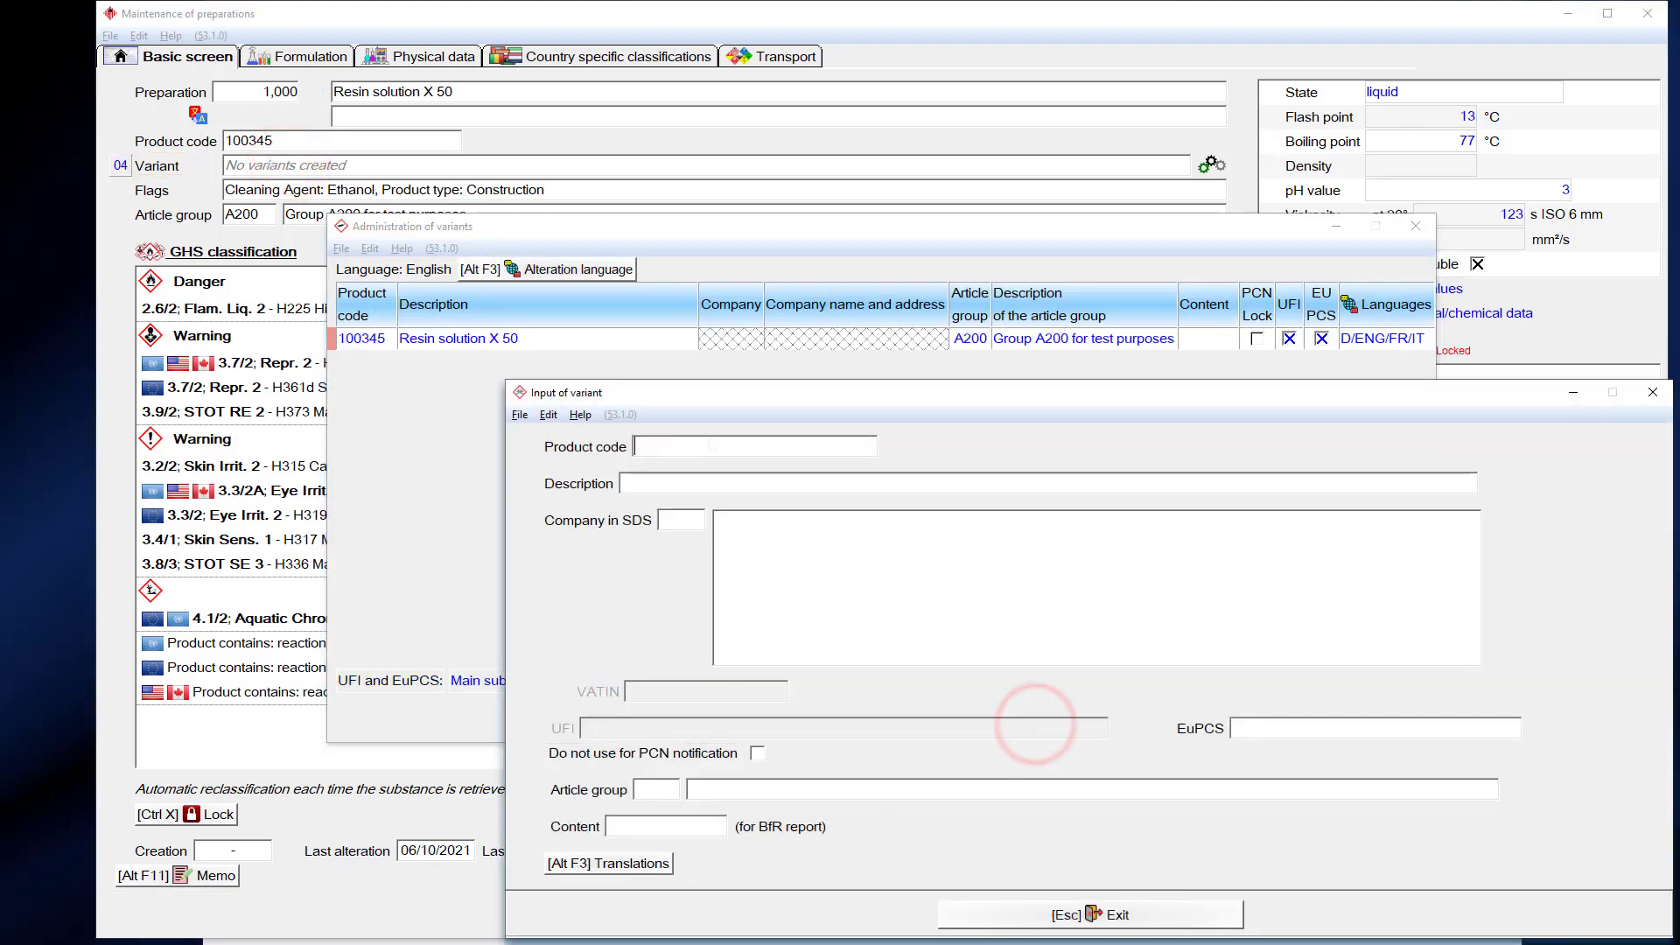
{"action": "type", "text": "12345"}
{"action": "key", "text": "Return"}
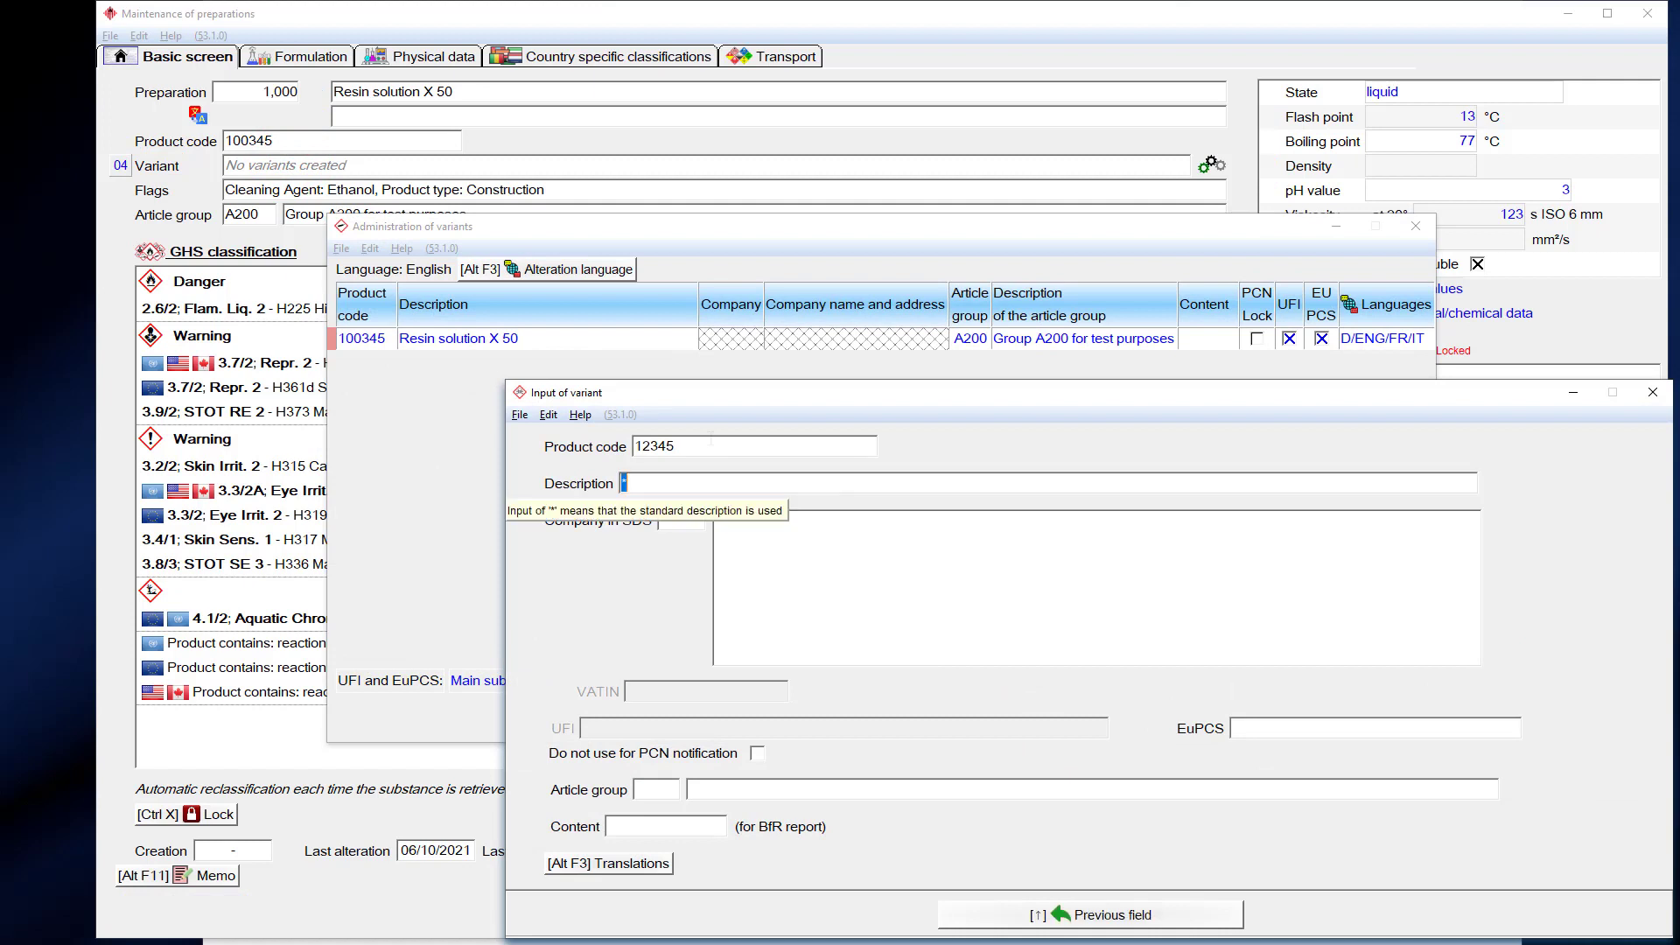
{"action": "type", "text": "Best bui"}
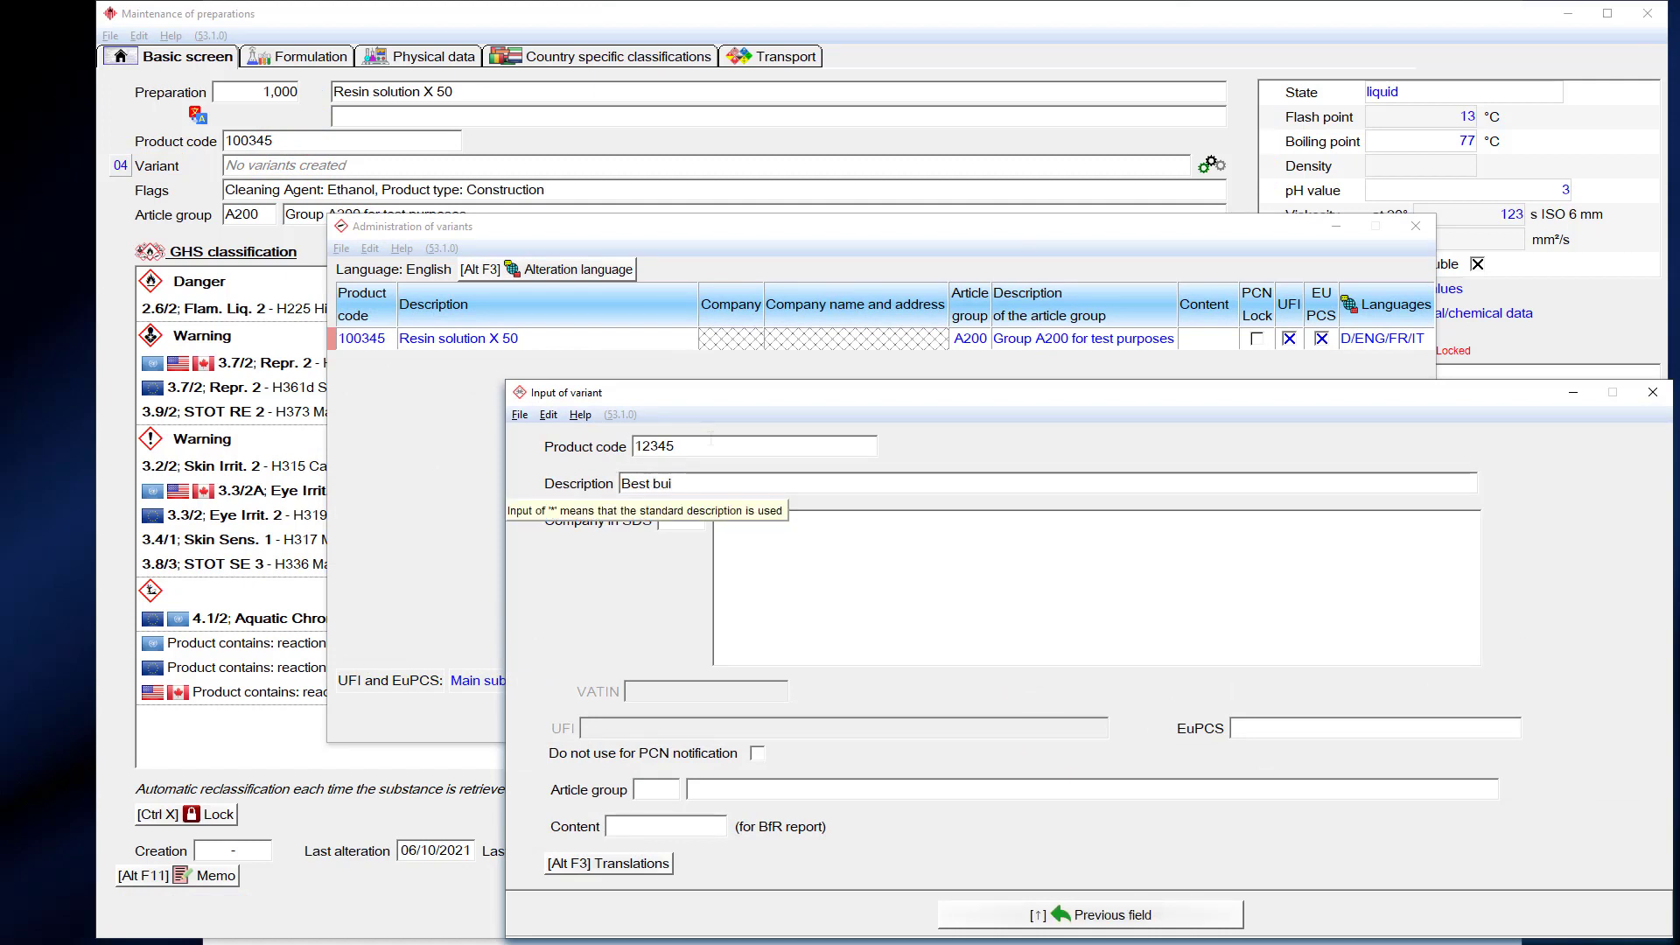
{"action": "type", "text": "lding material "}
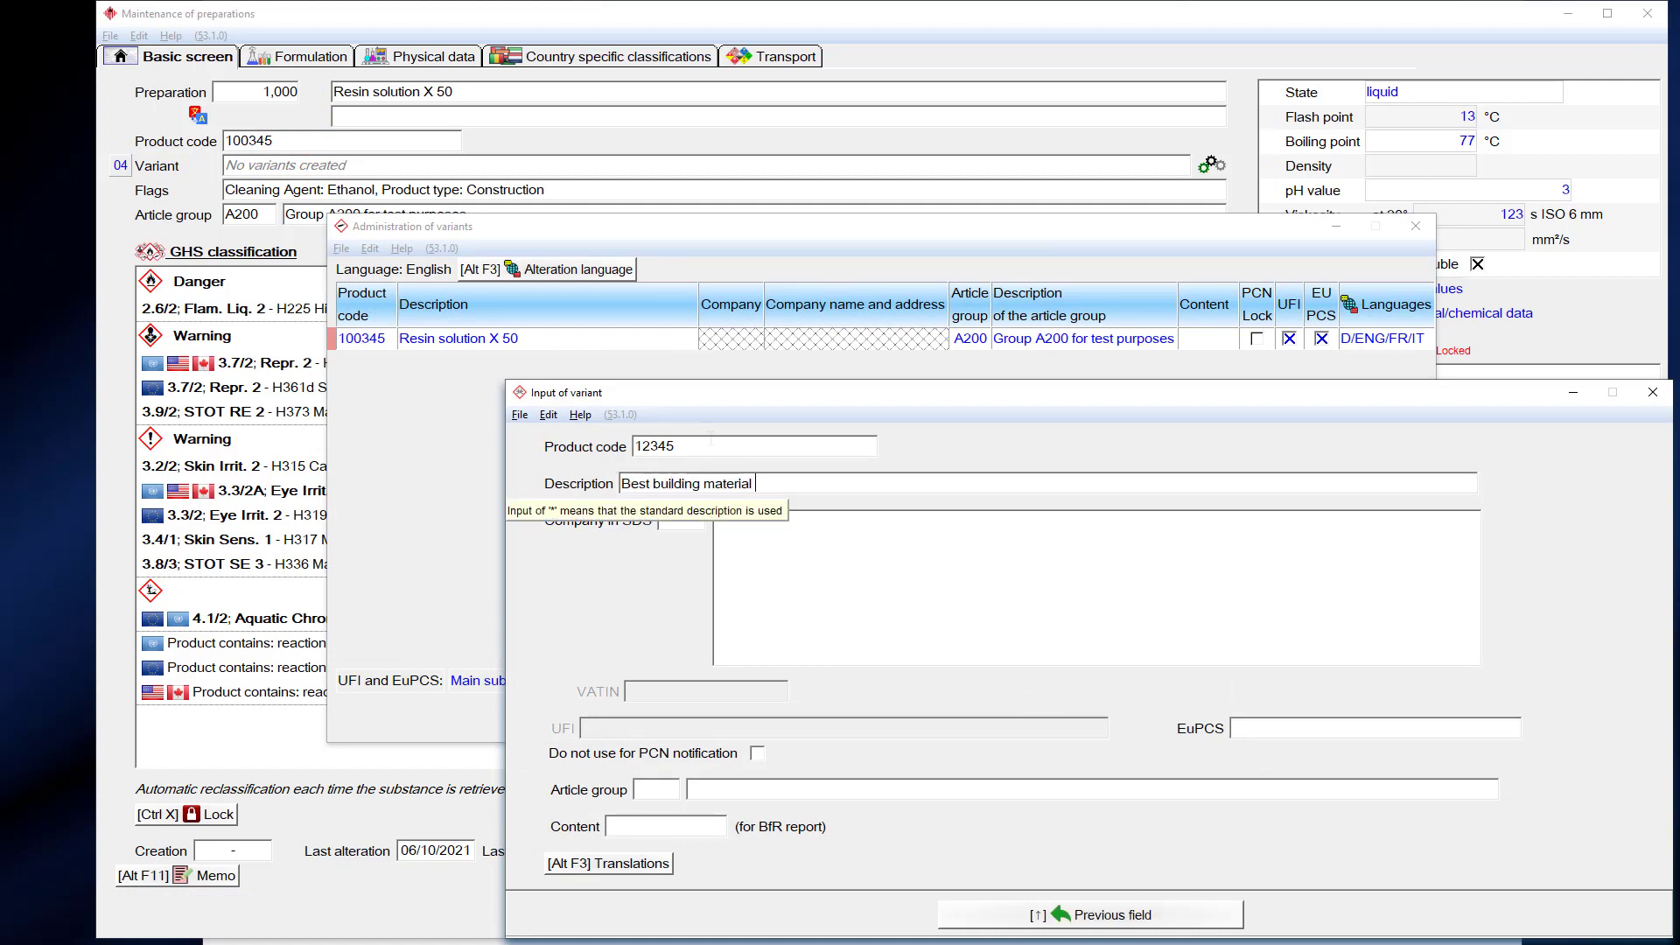
{"action": "type", "text": "xyz"}
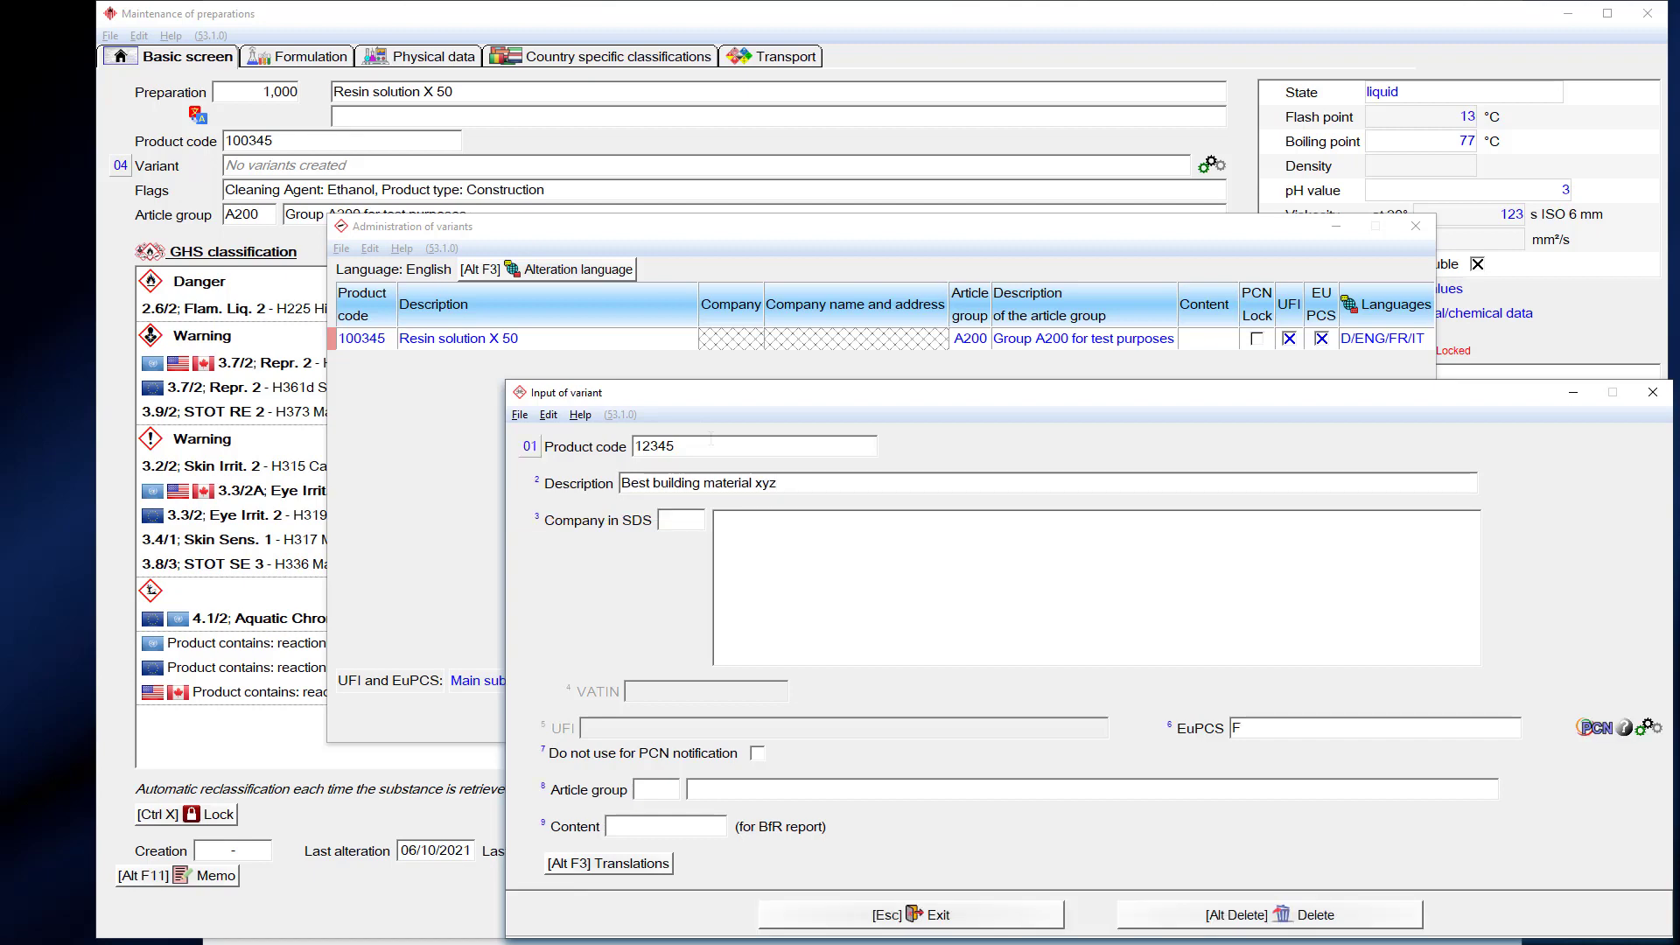
{"action": "left_click", "coordinate": [690, 523]}
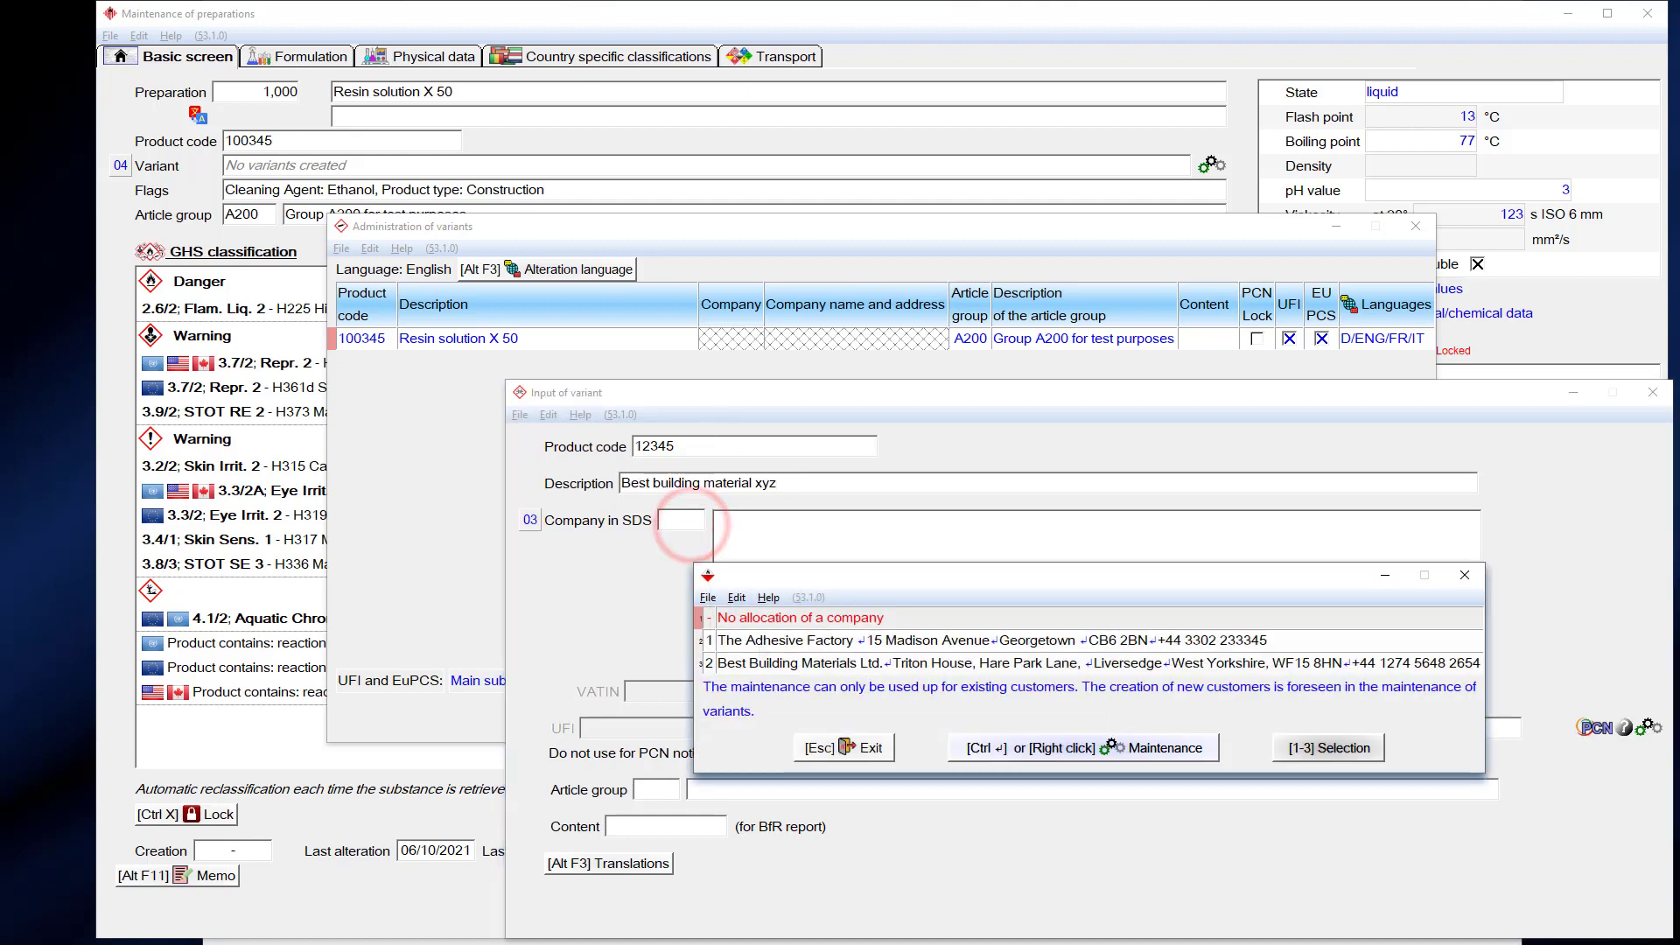
{"action": "left_click", "coordinate": [767, 663]}
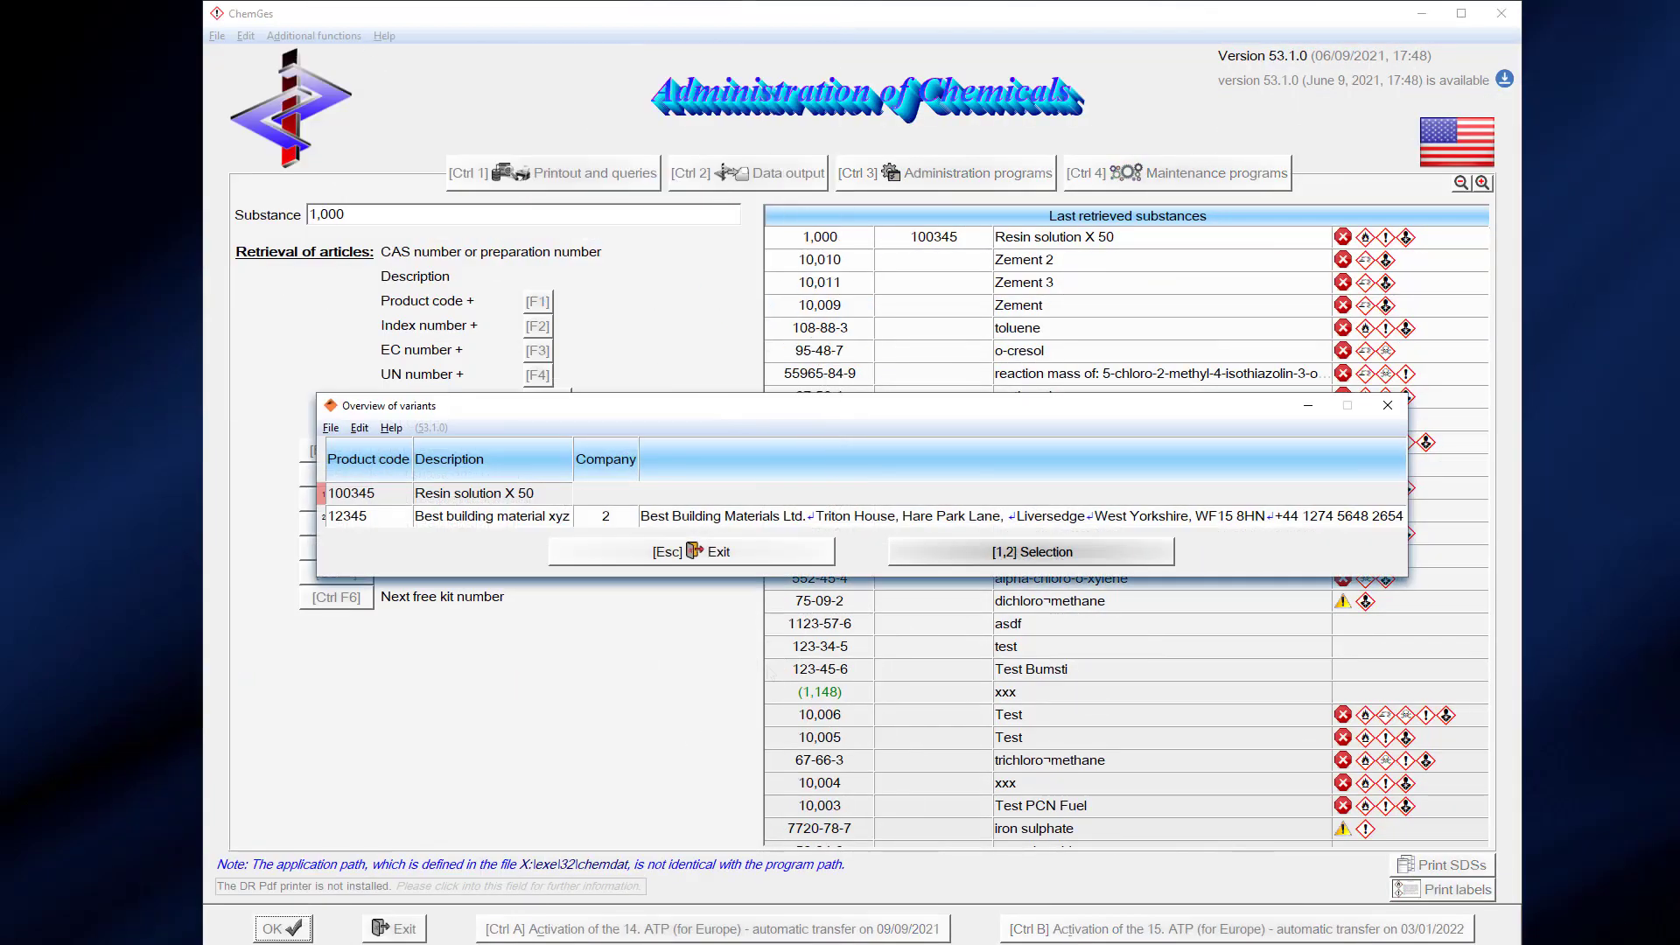
{"action": "double_click", "coordinate": [529, 515]}
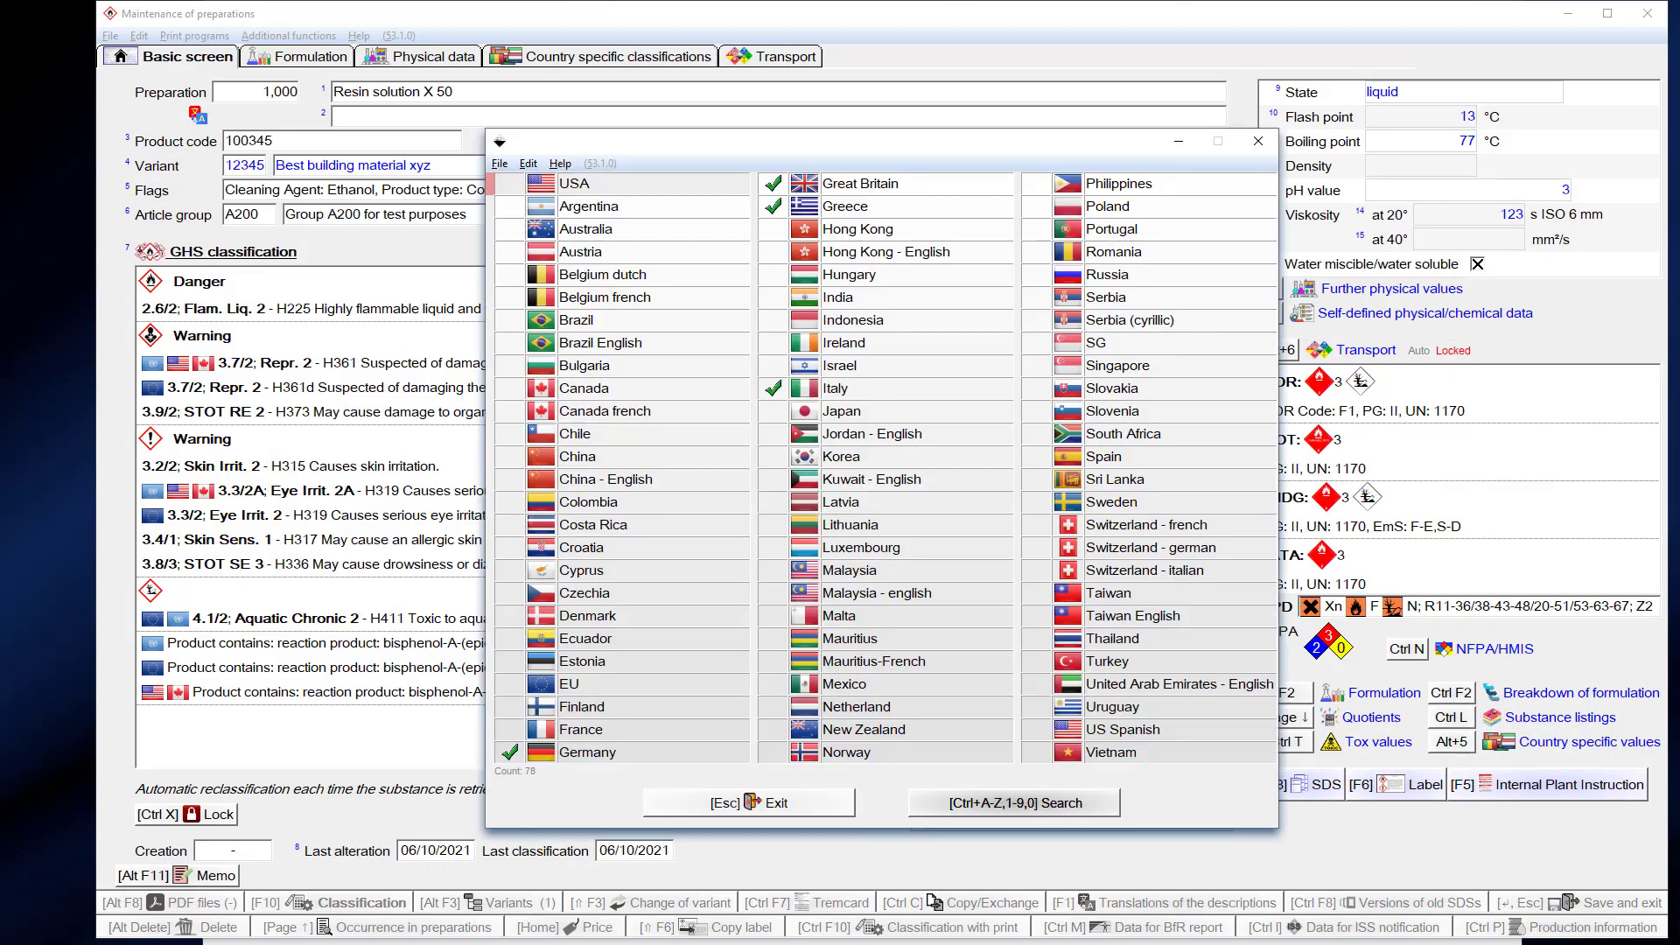
{"action": "double_click", "coordinate": [855, 183]}
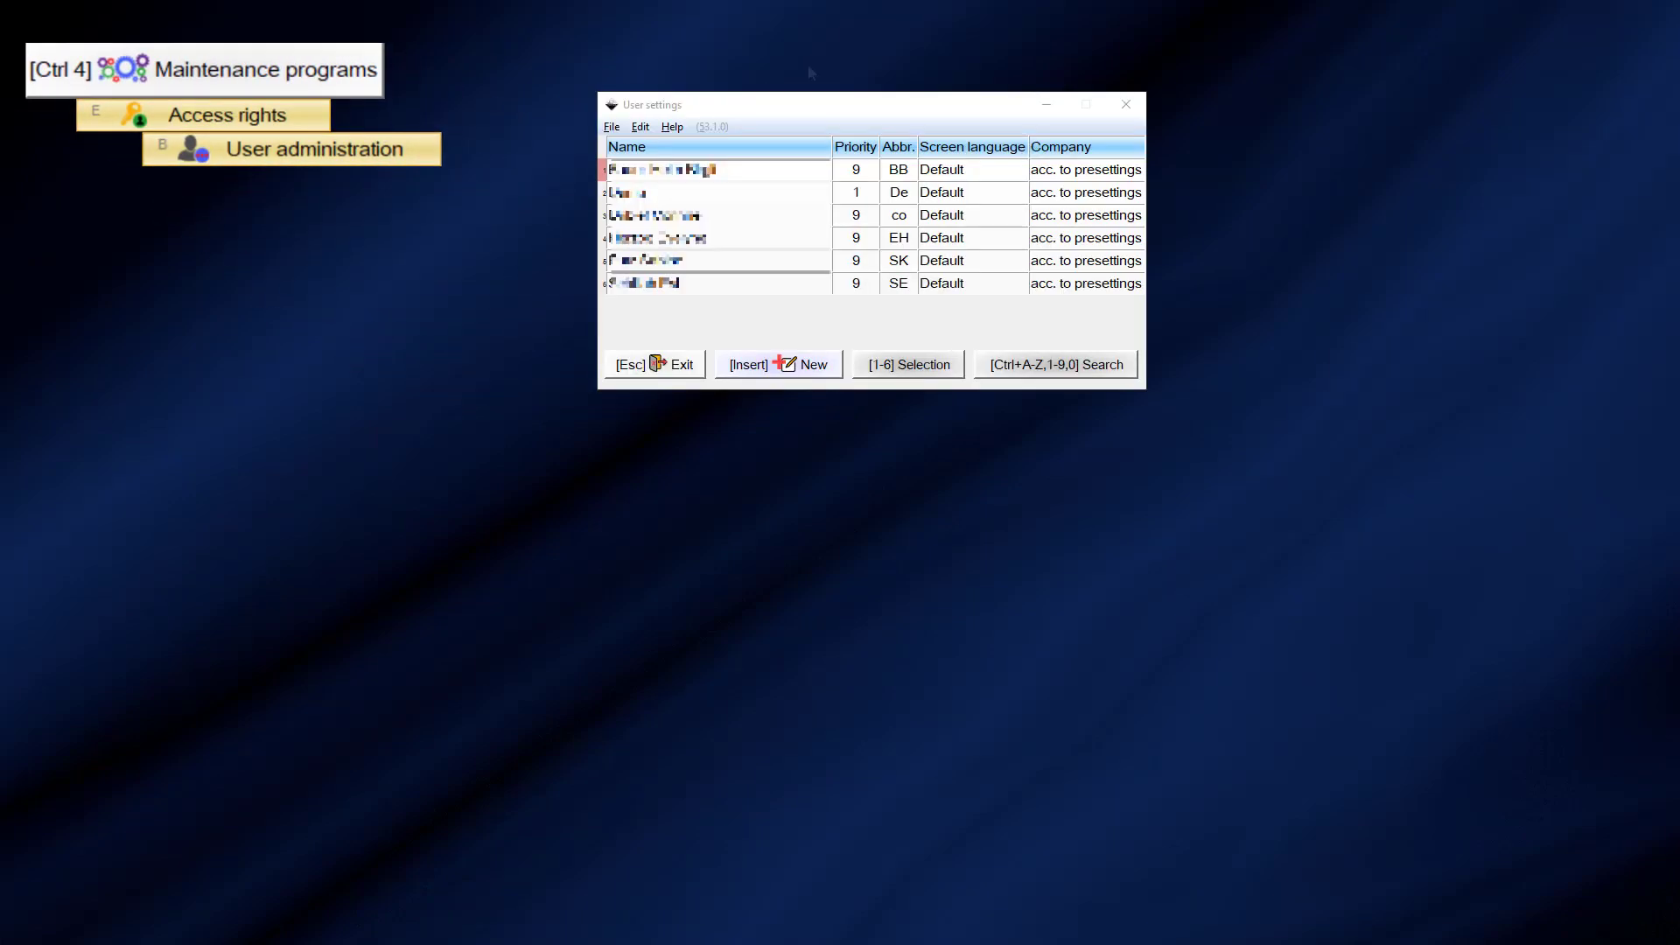
- Set the first user's 'Company name in SDS' to Best Building Materials Ltd
{"action": "double_click", "coordinate": [769, 171]}
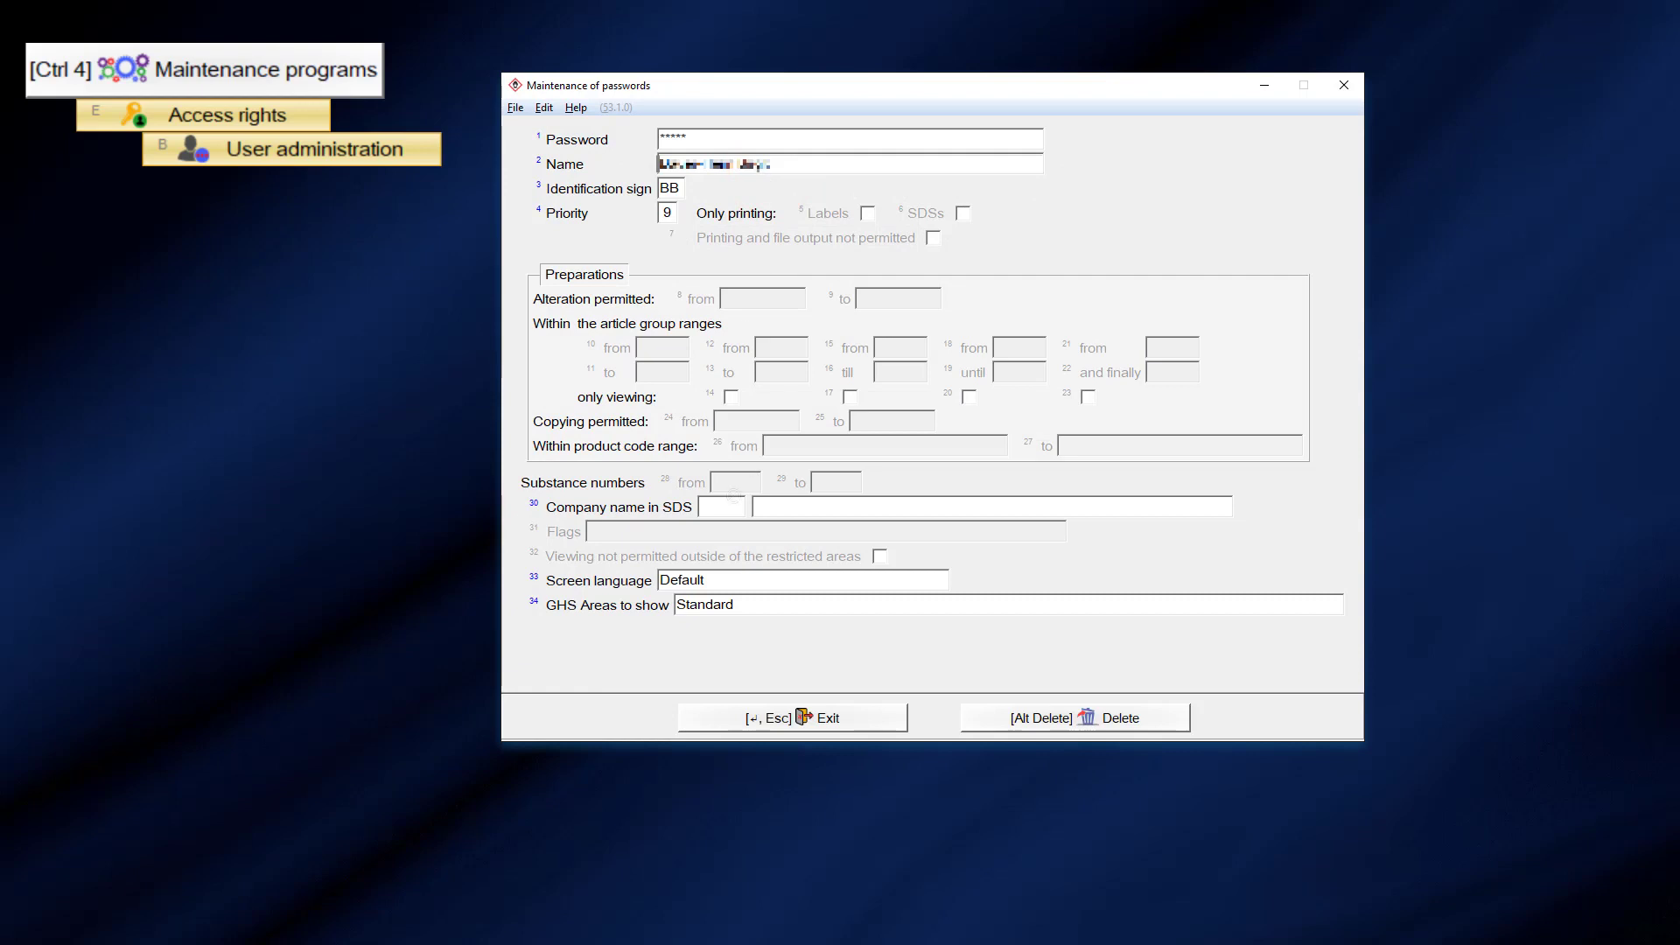
{"action": "left_click", "coordinate": [725, 508]}
{"action": "double_click", "coordinate": [724, 508]}
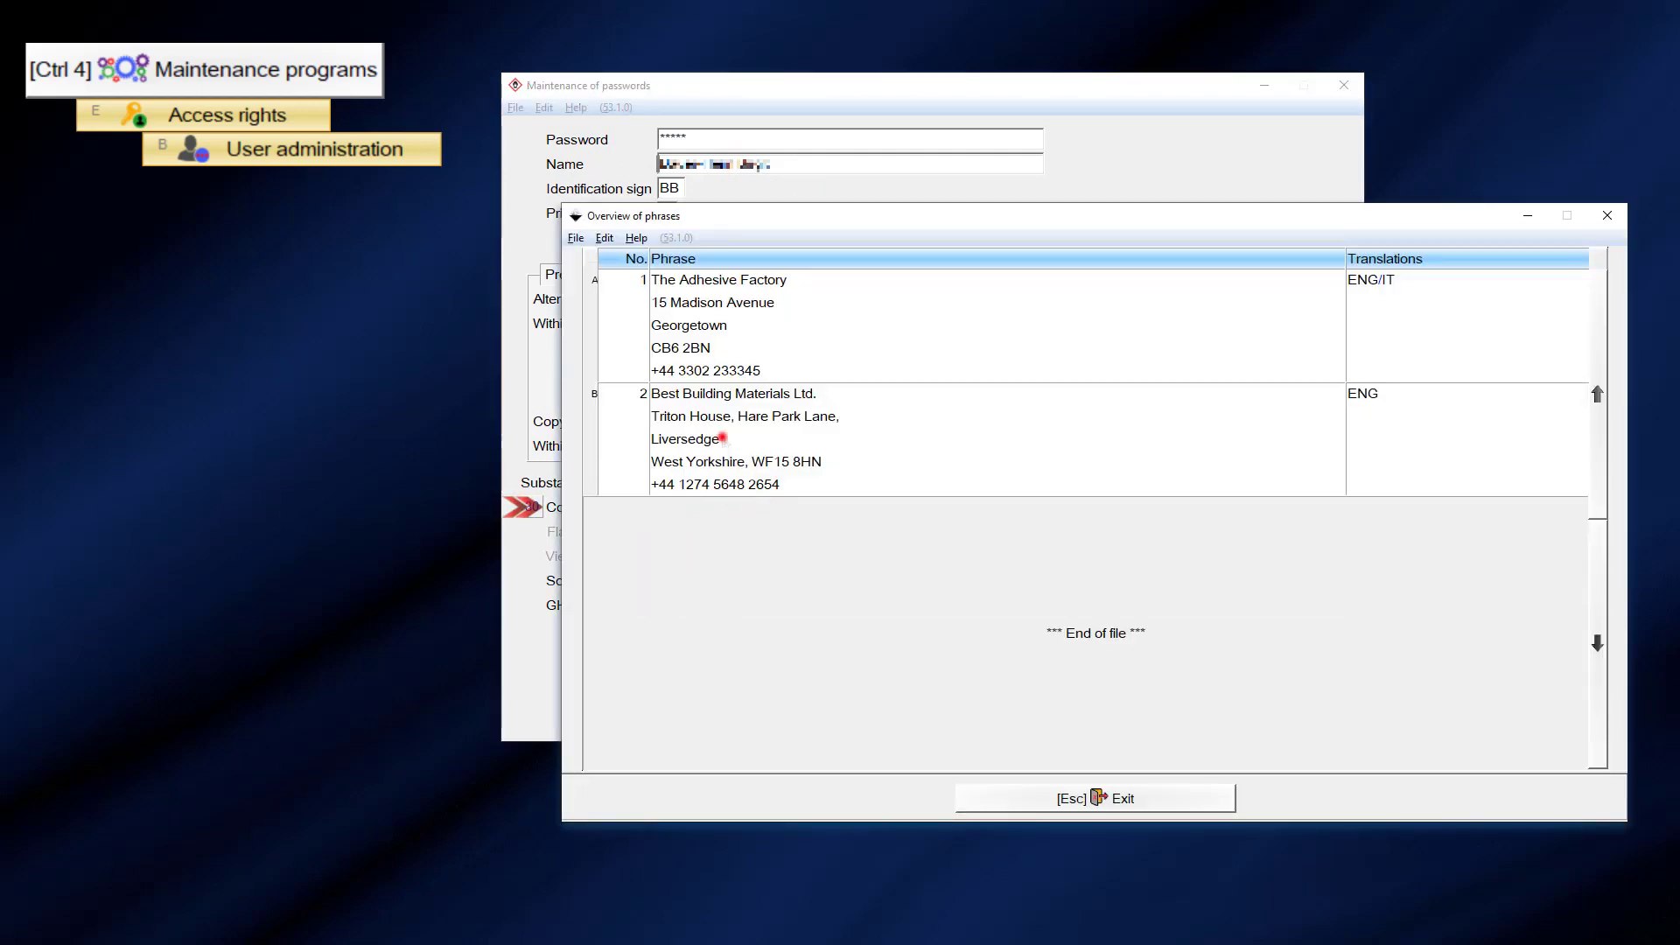
{"action": "double_click", "coordinate": [722, 437]}
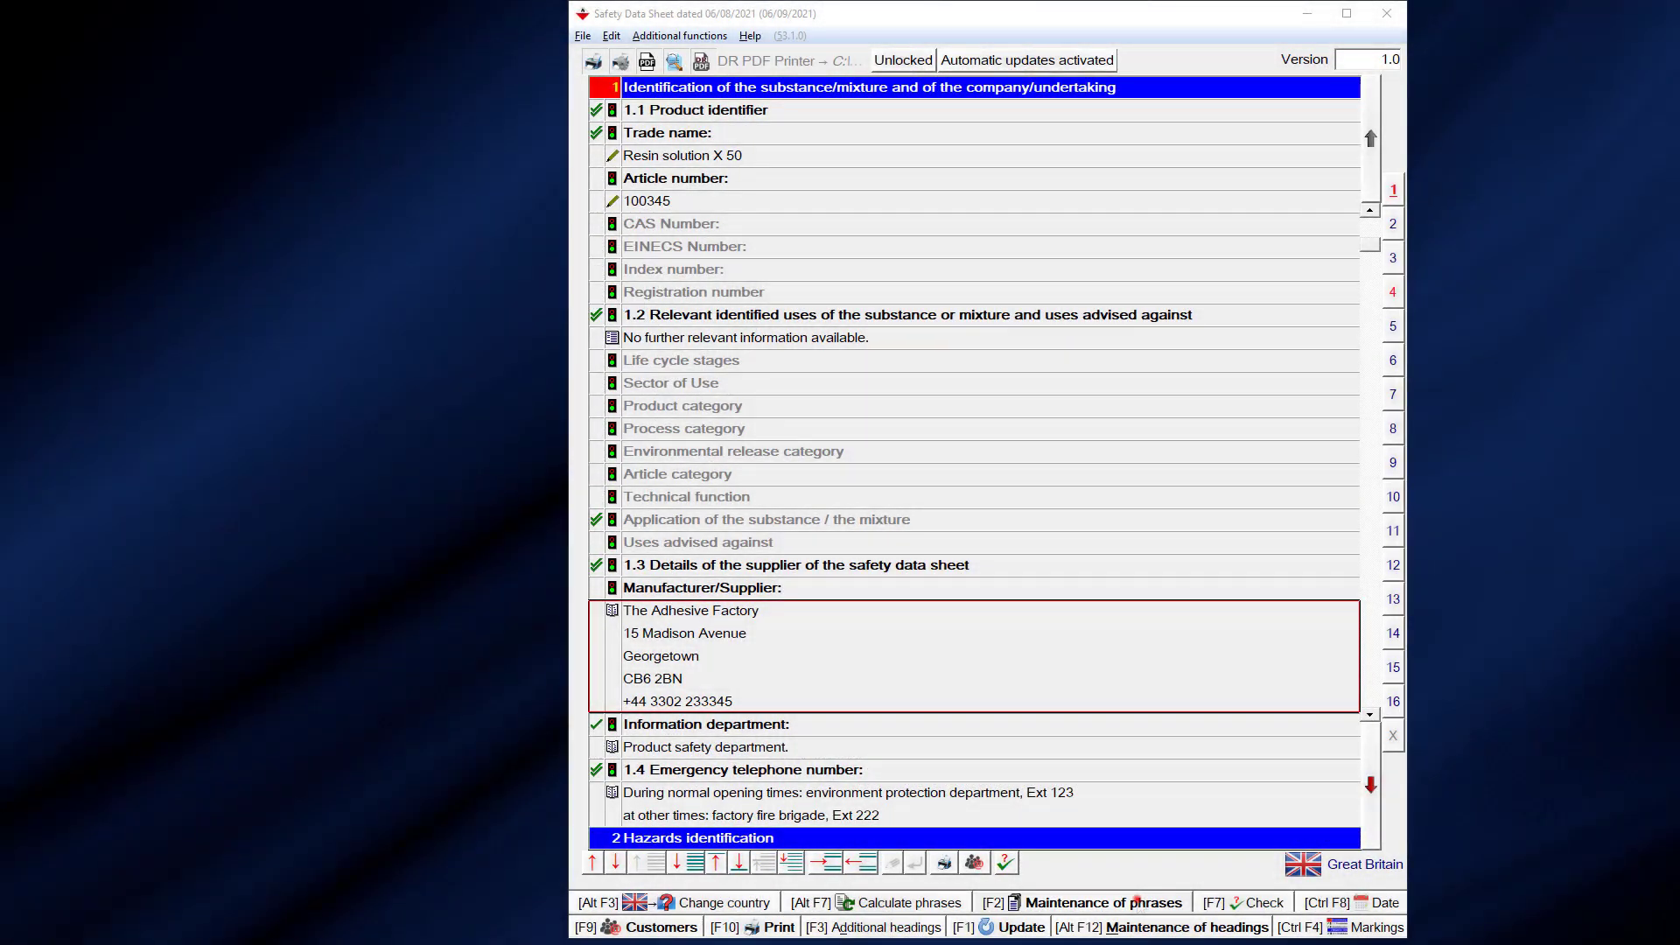
- In the supplier phrase's allocated phrases, add 1.40.20/1 Product safety department
{"action": "left_click", "coordinate": [1138, 901]}
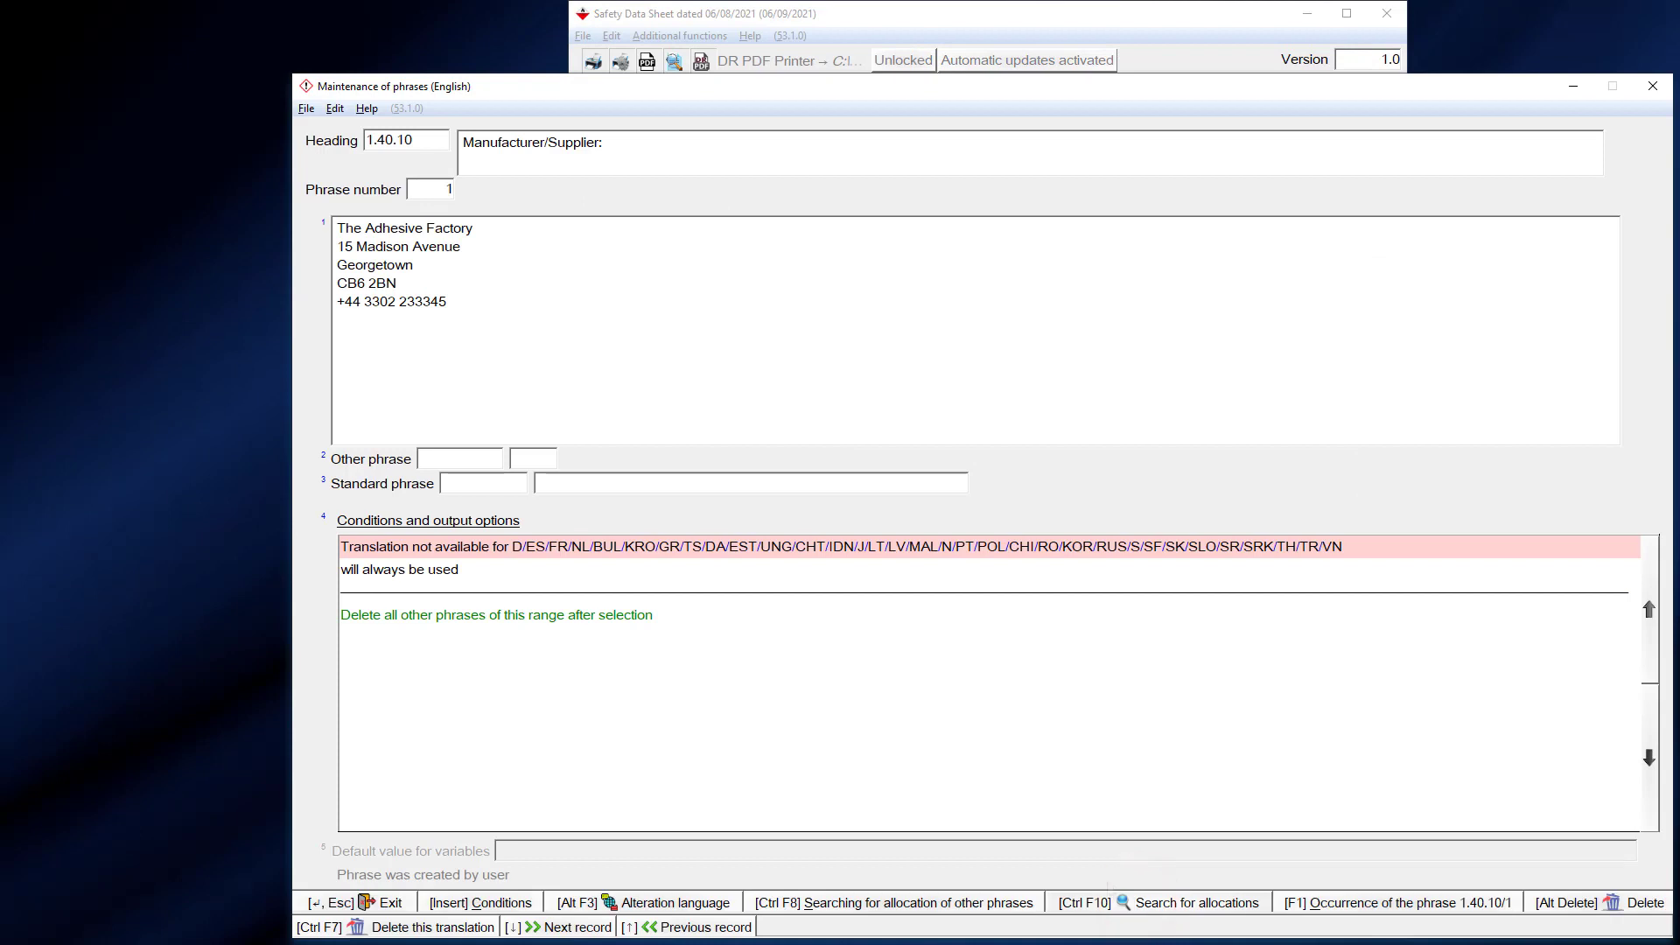
{"action": "left_click", "coordinate": [913, 730]}
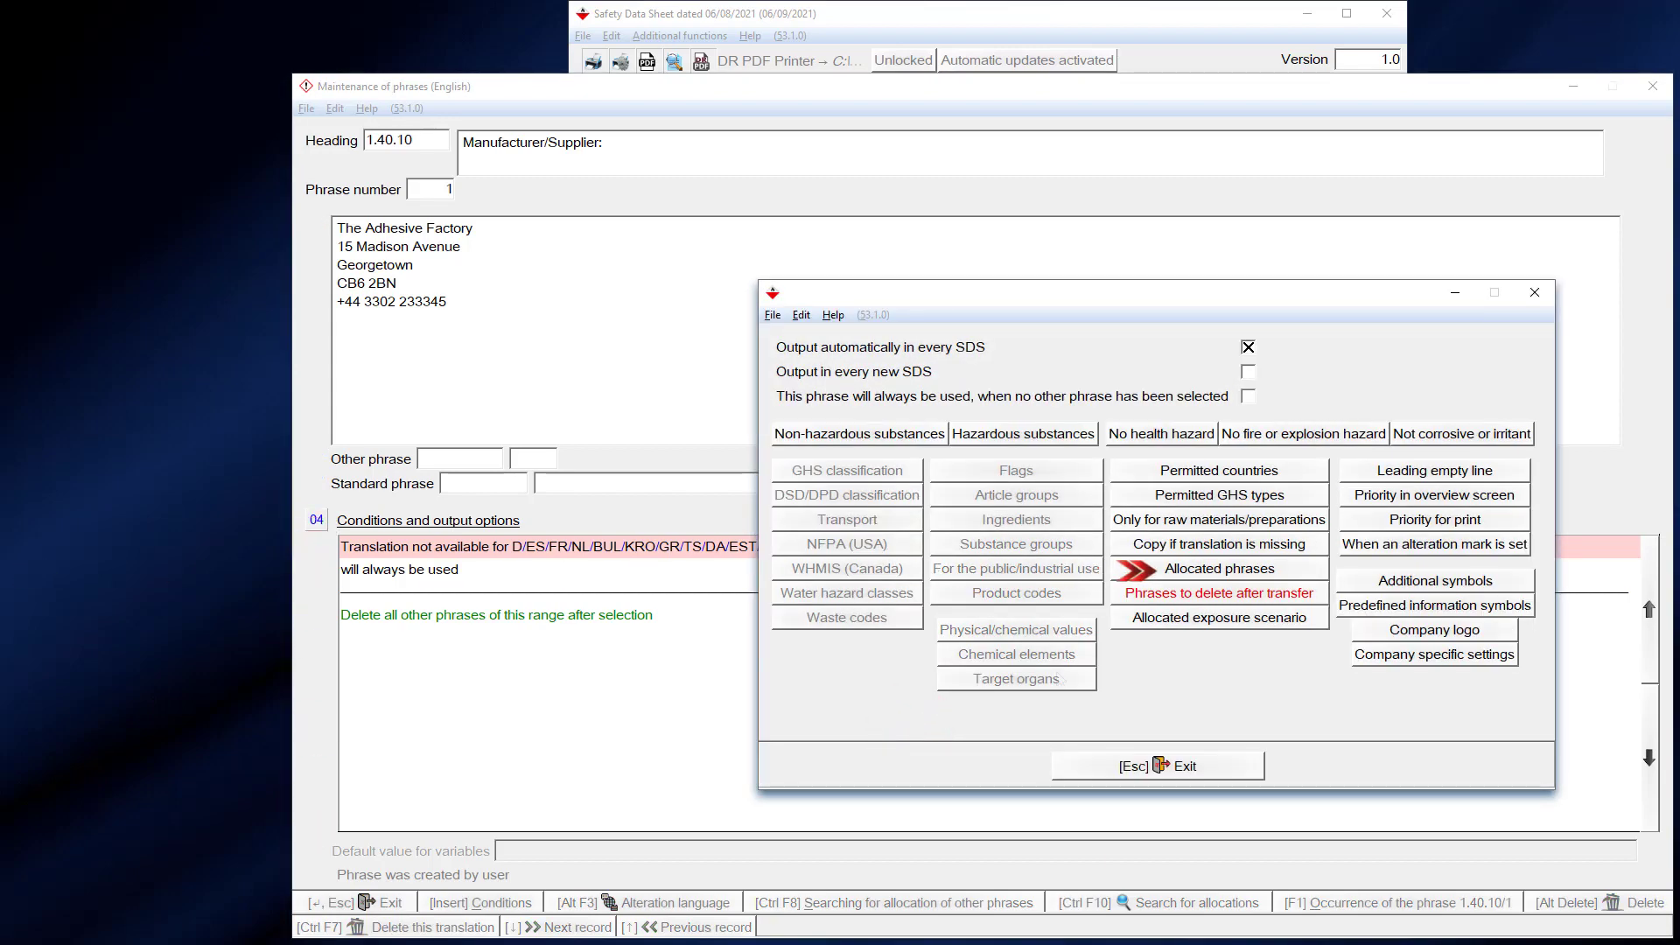
{"action": "left_click", "coordinate": [1173, 564]}
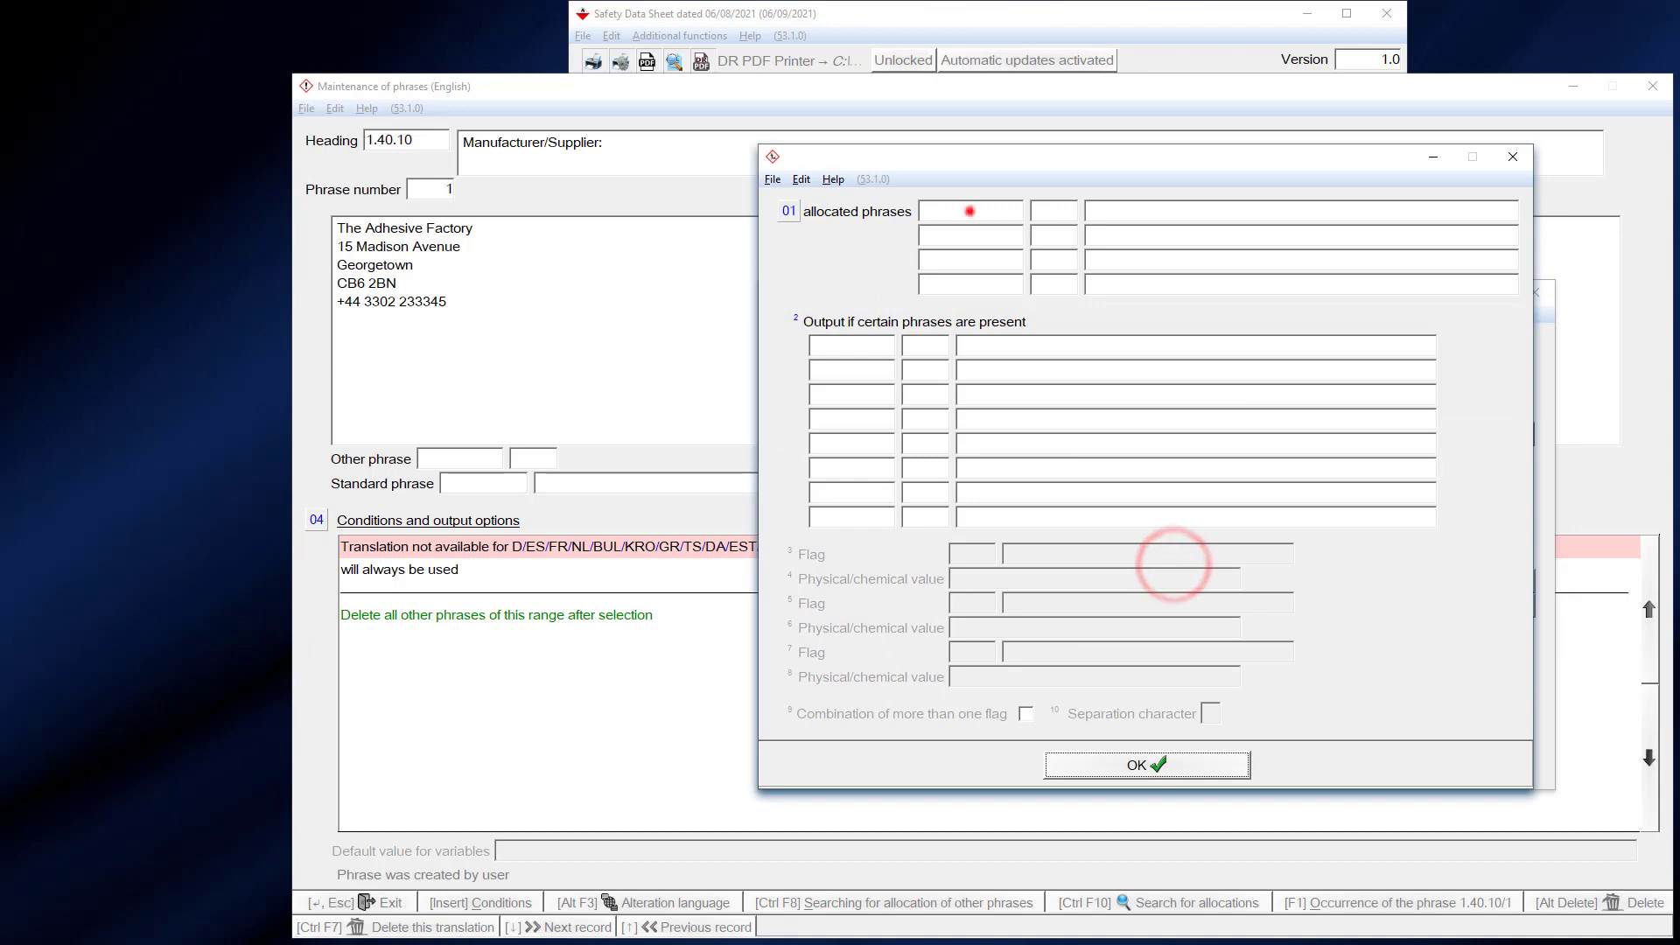
{"action": "left_click", "coordinate": [970, 211]}
{"action": "left_click", "coordinate": [982, 263]}
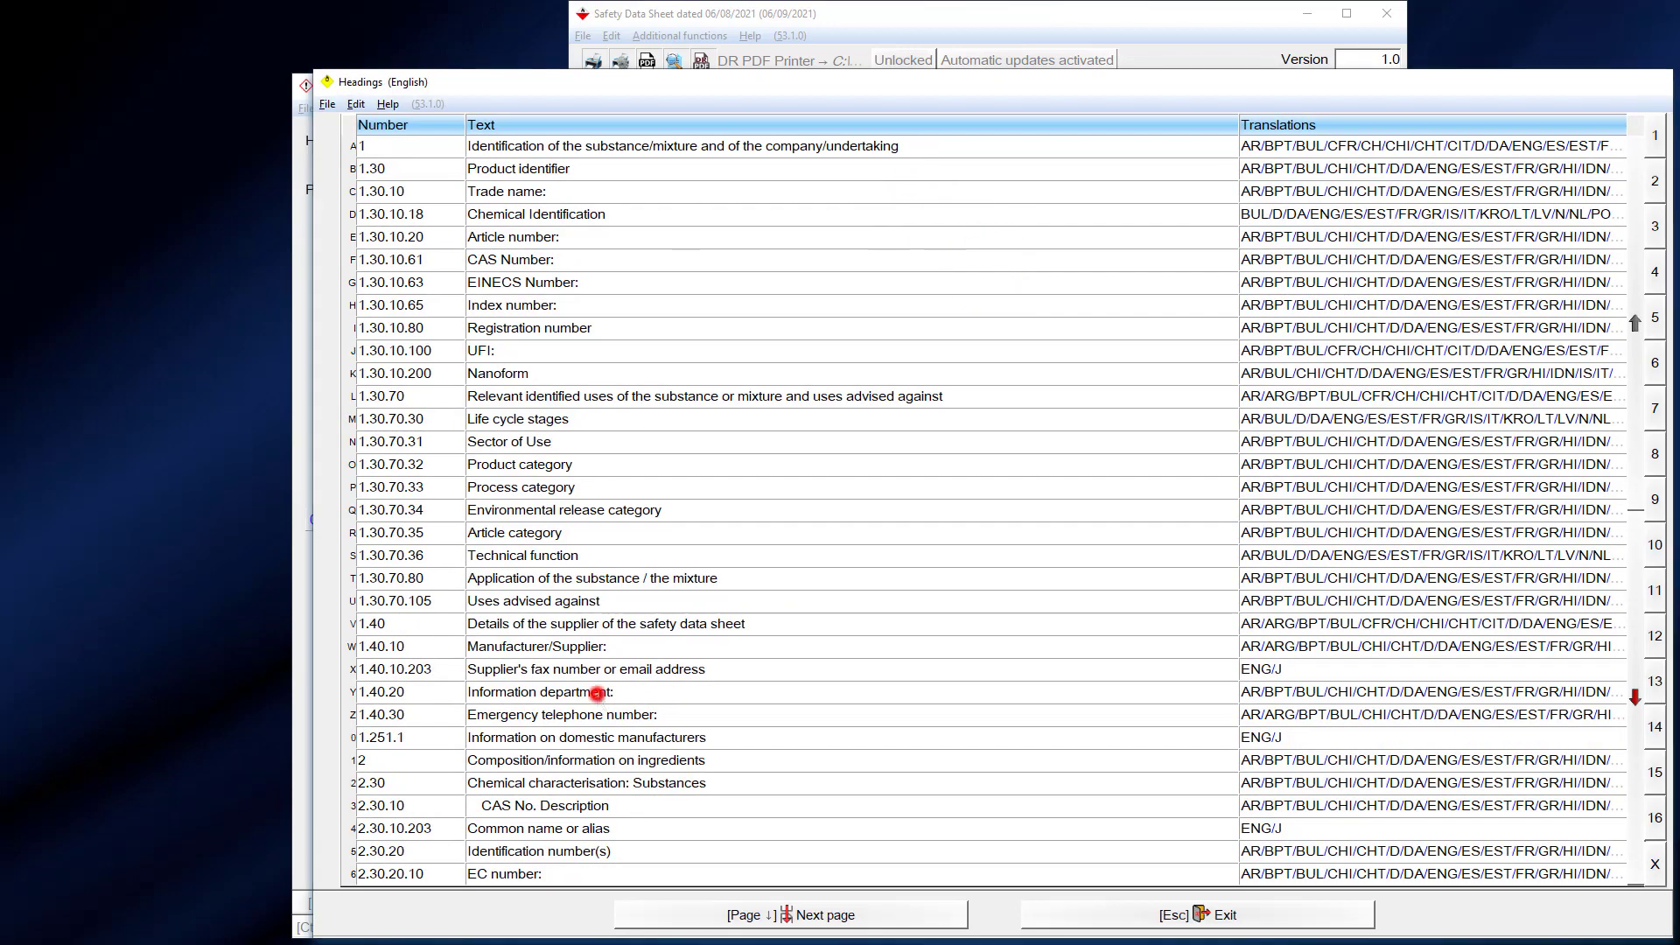
{"action": "left_click", "coordinate": [597, 695]}
{"action": "left_click", "coordinate": [1062, 252]}
{"action": "double_click", "coordinate": [750, 341]}
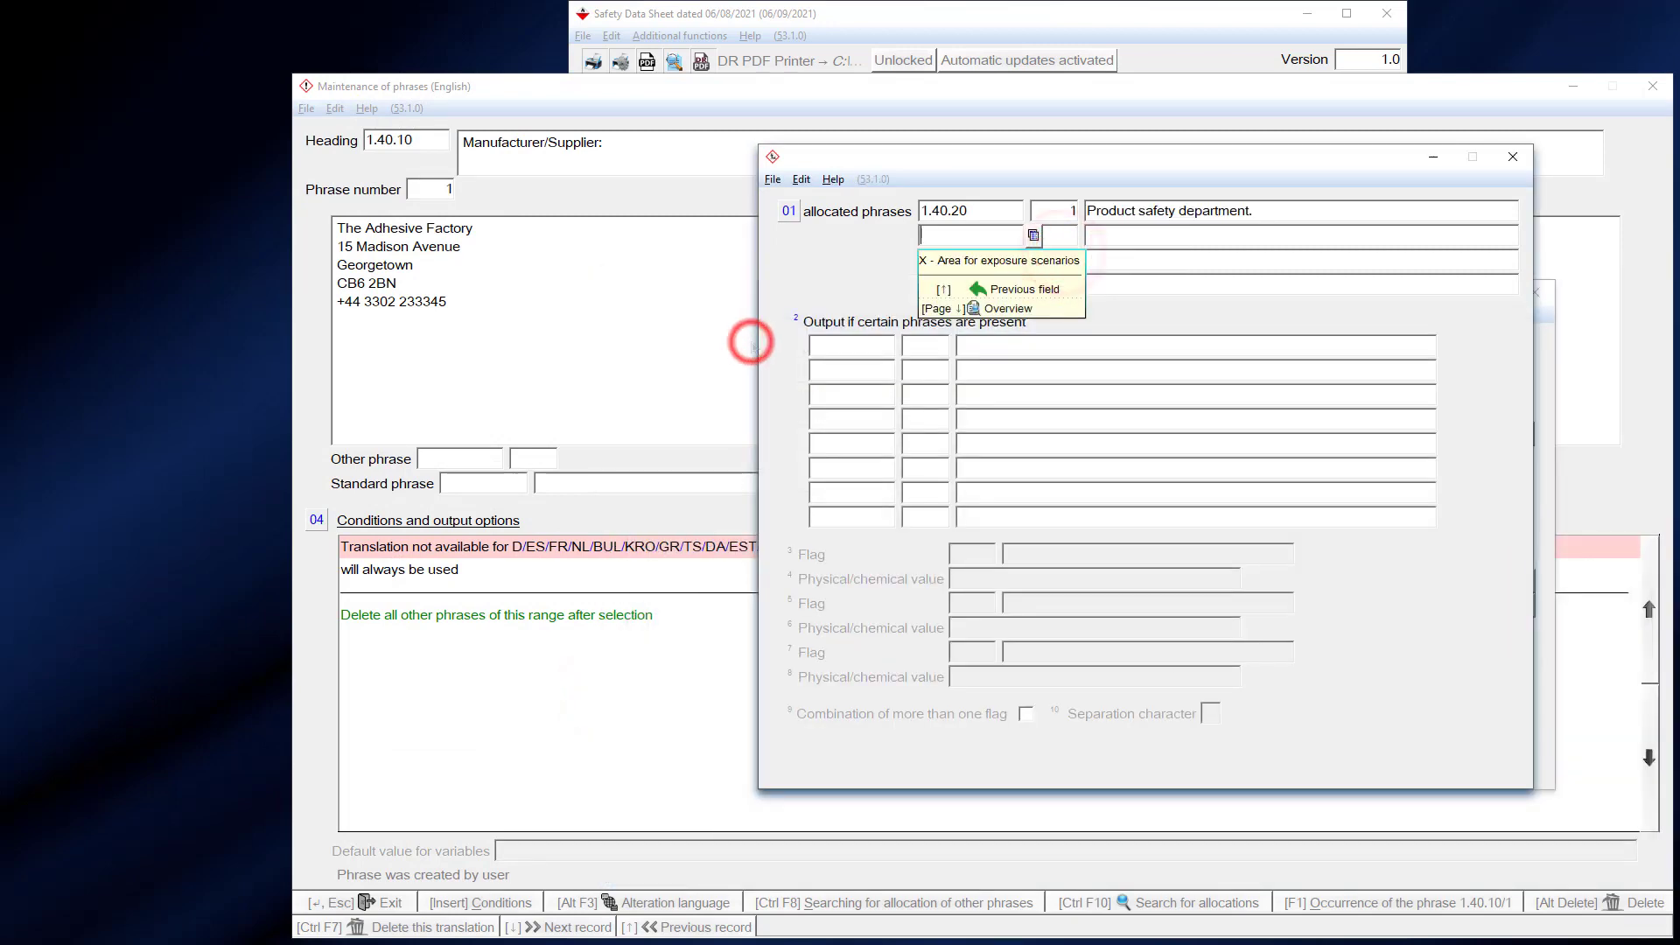
- Allocate phrases 1.40.30/1, 16.30/1 and 16.40/1 as well
{"action": "type", "text": "1.40.30"}
{"action": "key", "text": "Return"}
{"action": "type", "text": "1"}
{"action": "key", "text": "Return"}
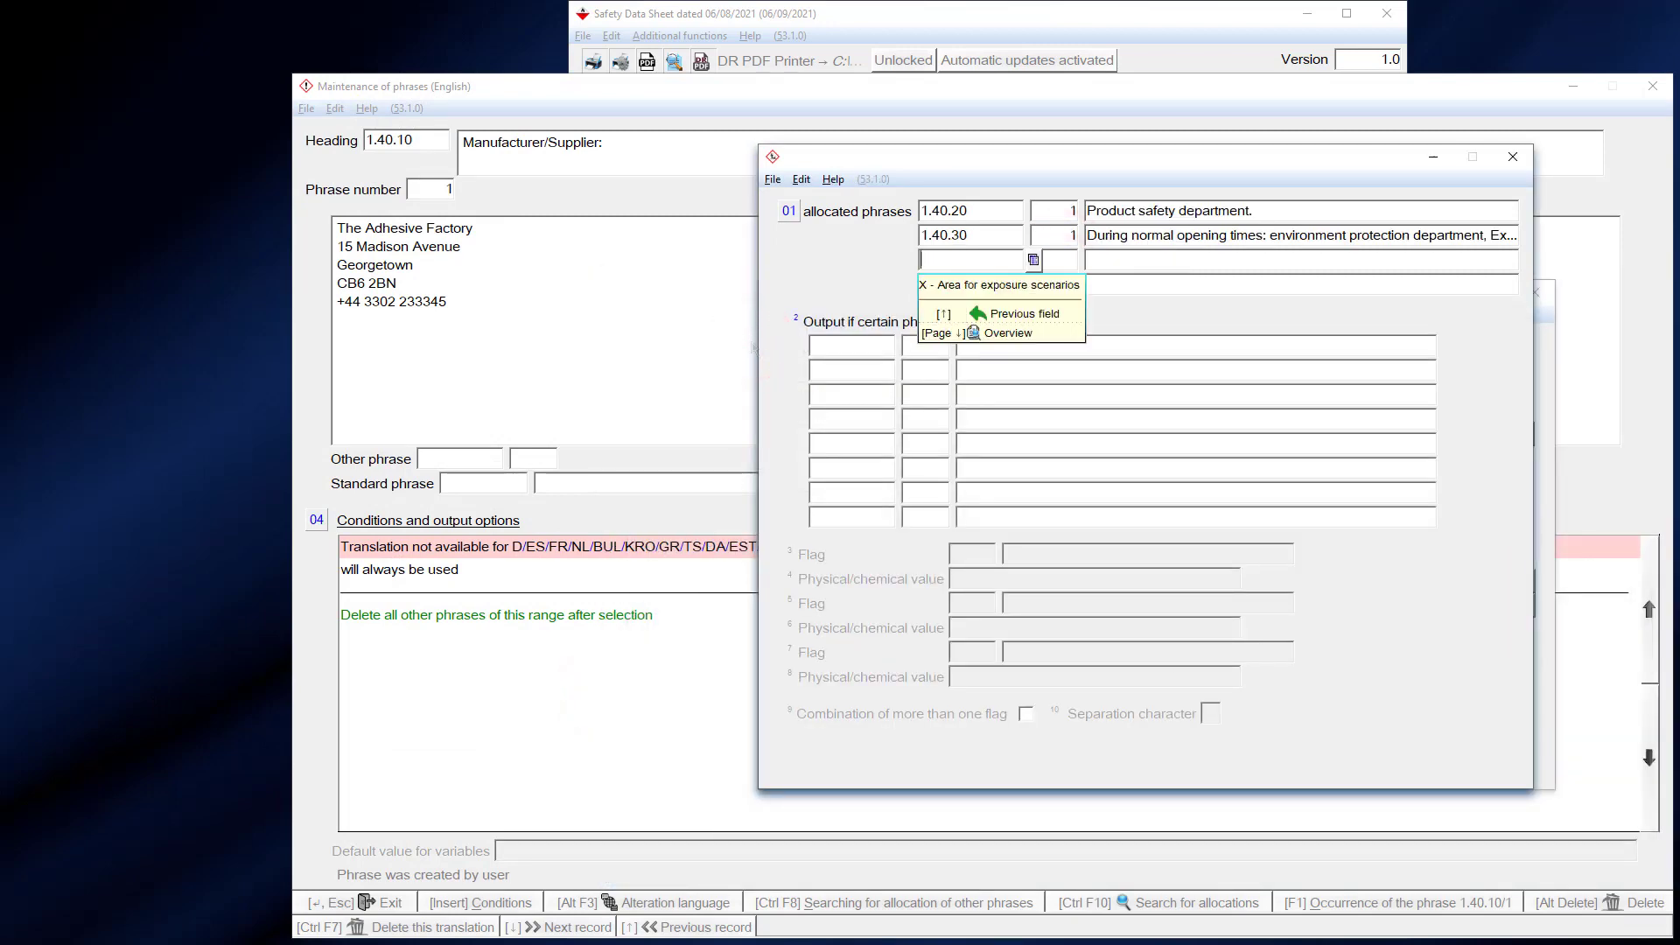
{"action": "type", "text": "16.30"}
{"action": "key", "text": "Return"}
{"action": "key", "text": "Return"}
{"action": "type", "text": "16."}
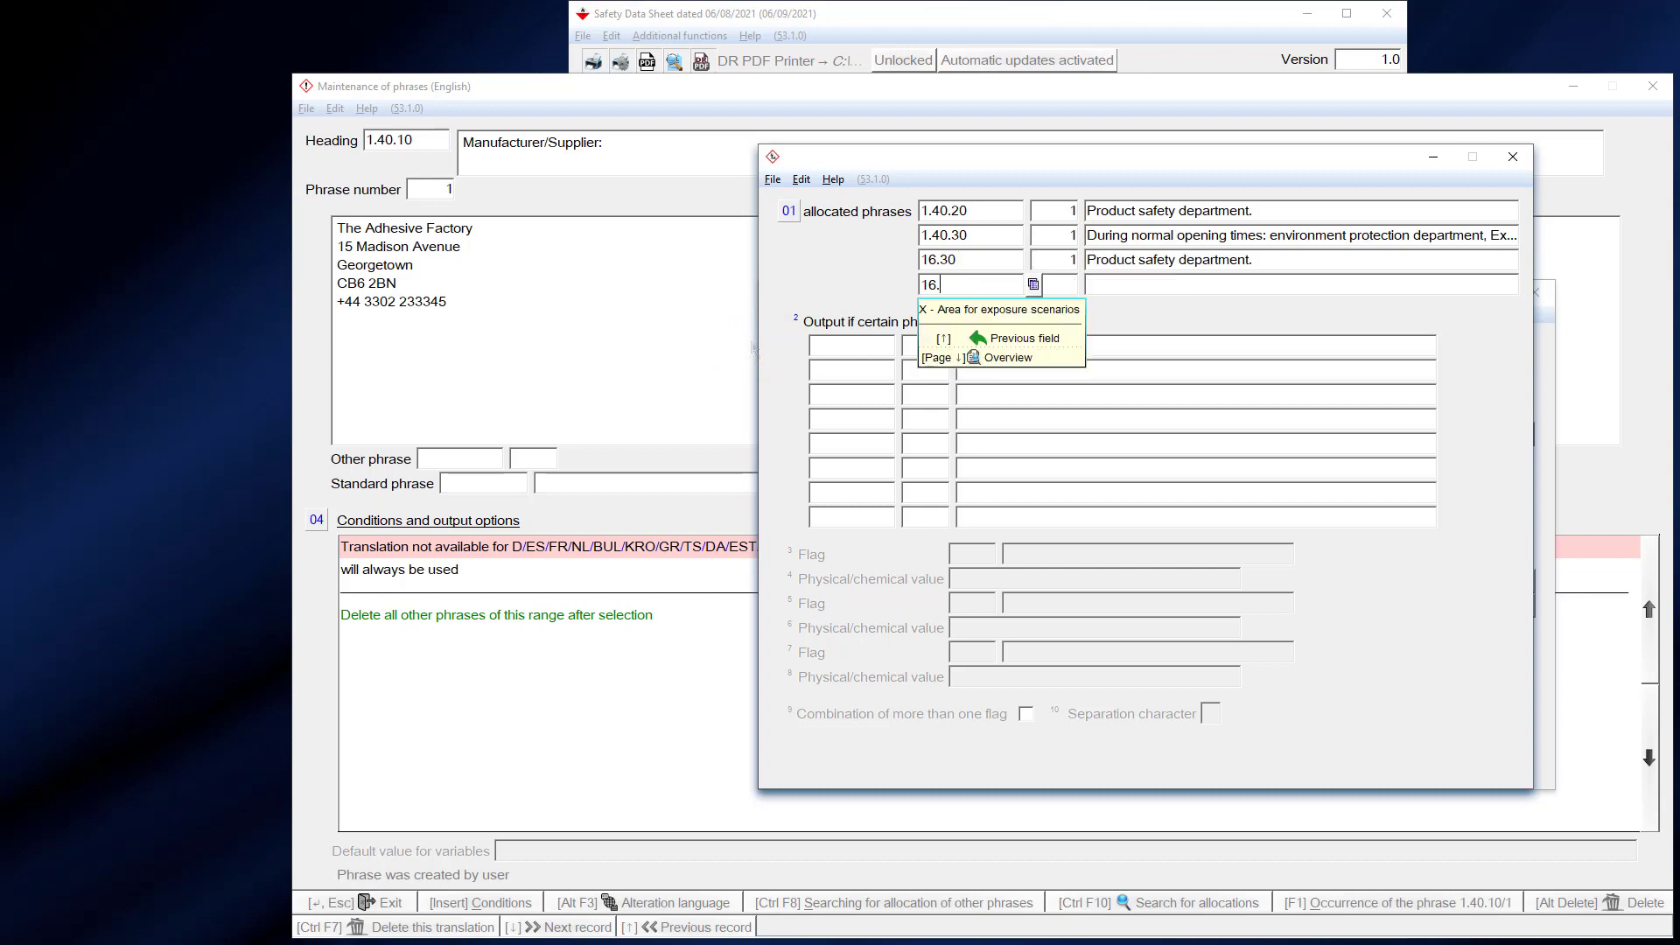
{"action": "type", "text": "40"}
{"action": "key", "text": "Return"}
{"action": "key", "text": "Return"}
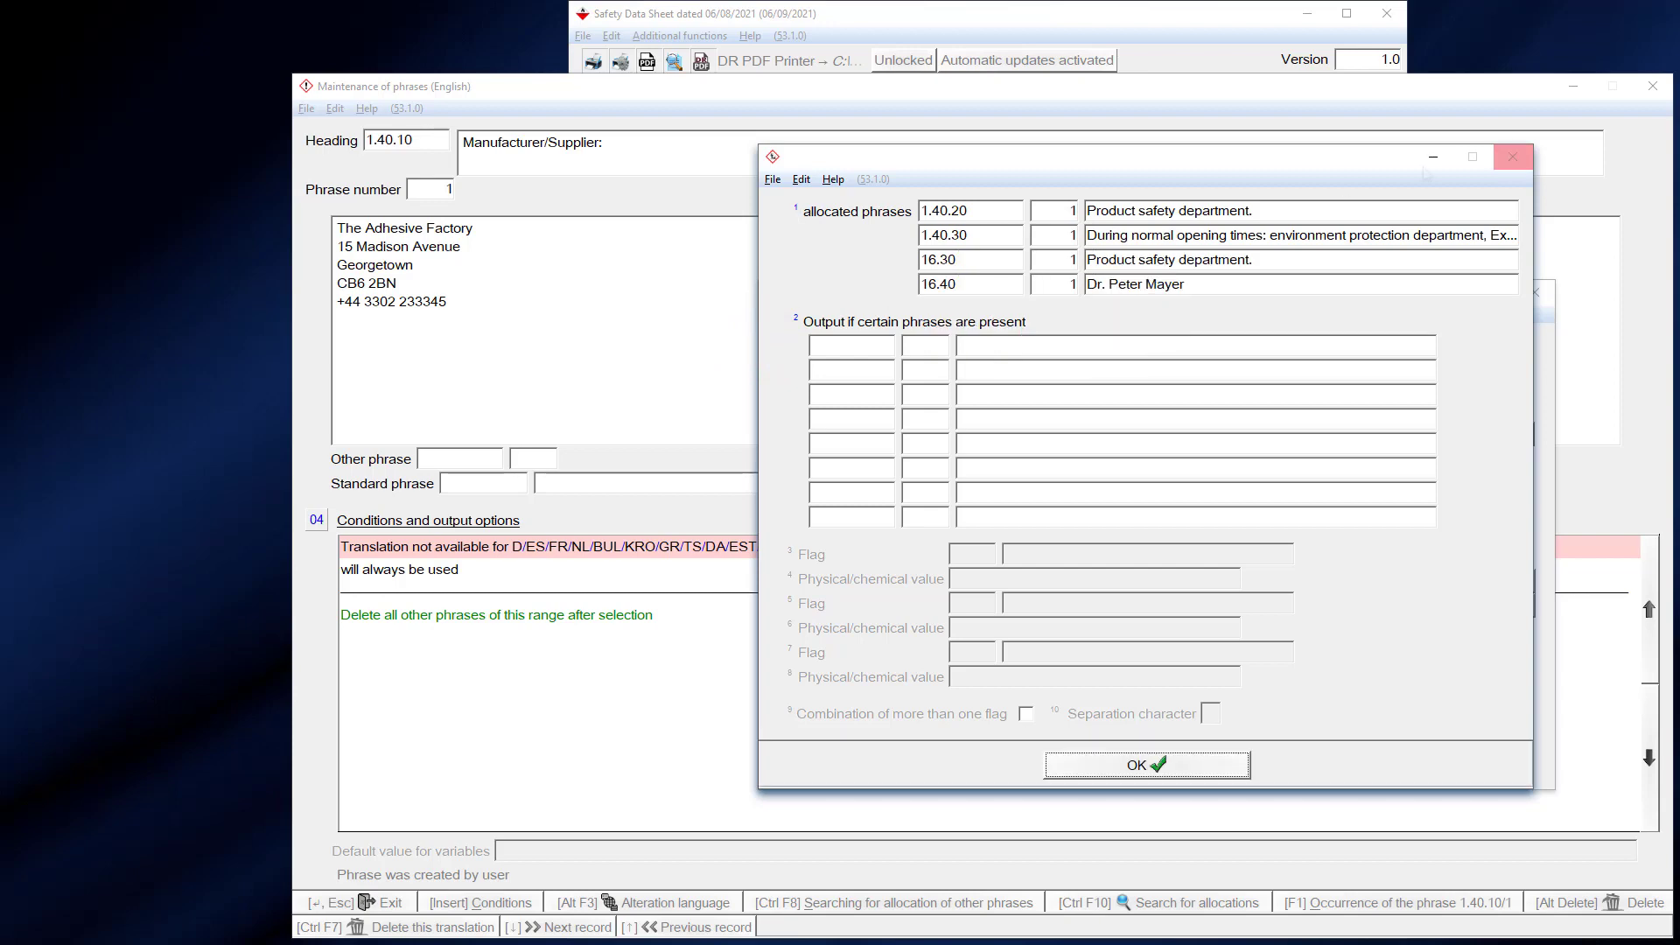
{"action": "left_click", "coordinate": [1515, 159]}
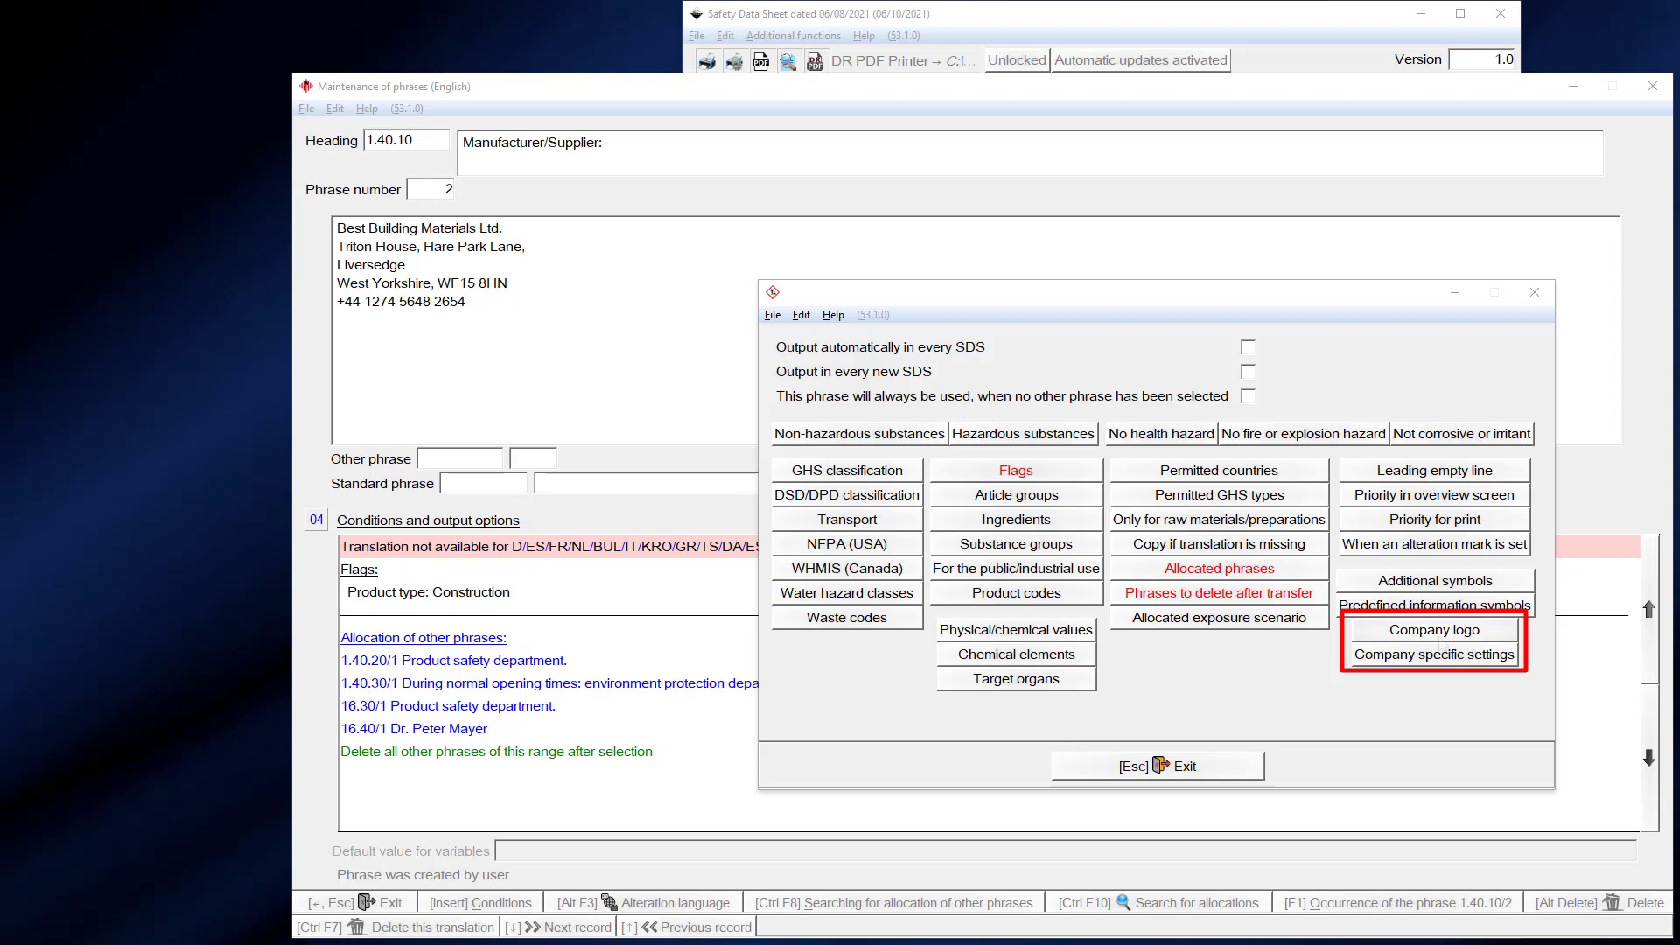
- Assign ChemGes.png as phrase 1.40.10/2's company logo and tick 'No output of the standard company logo'
{"action": "left_click", "coordinate": [1435, 632]}
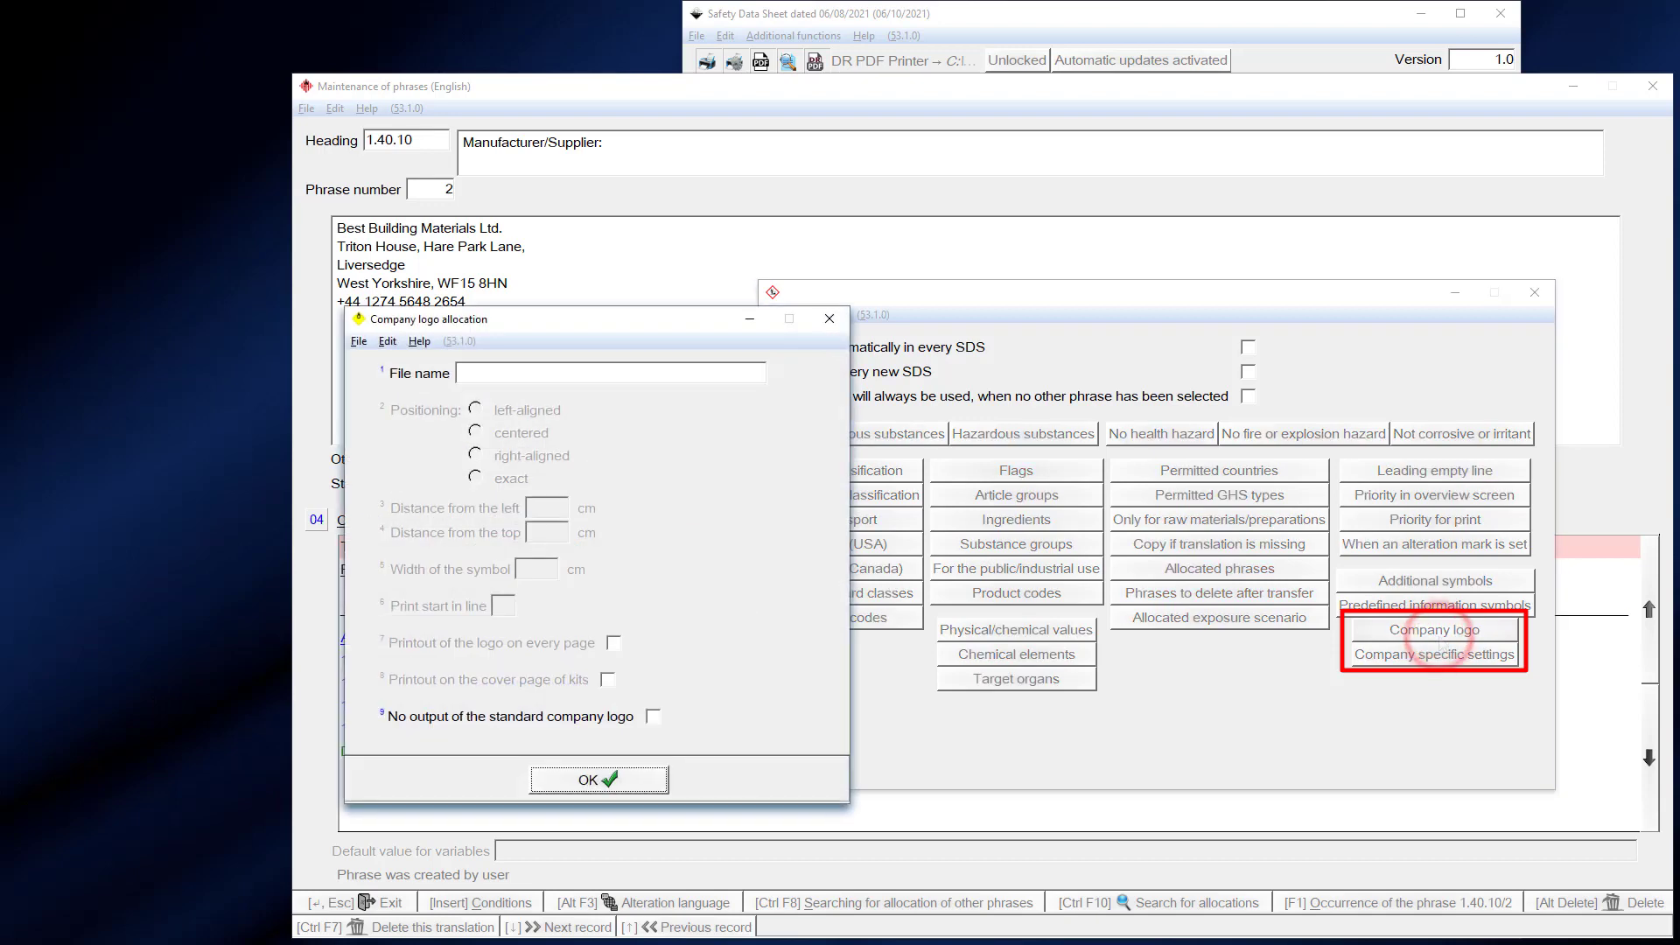
{"action": "double_click", "coordinate": [564, 368]}
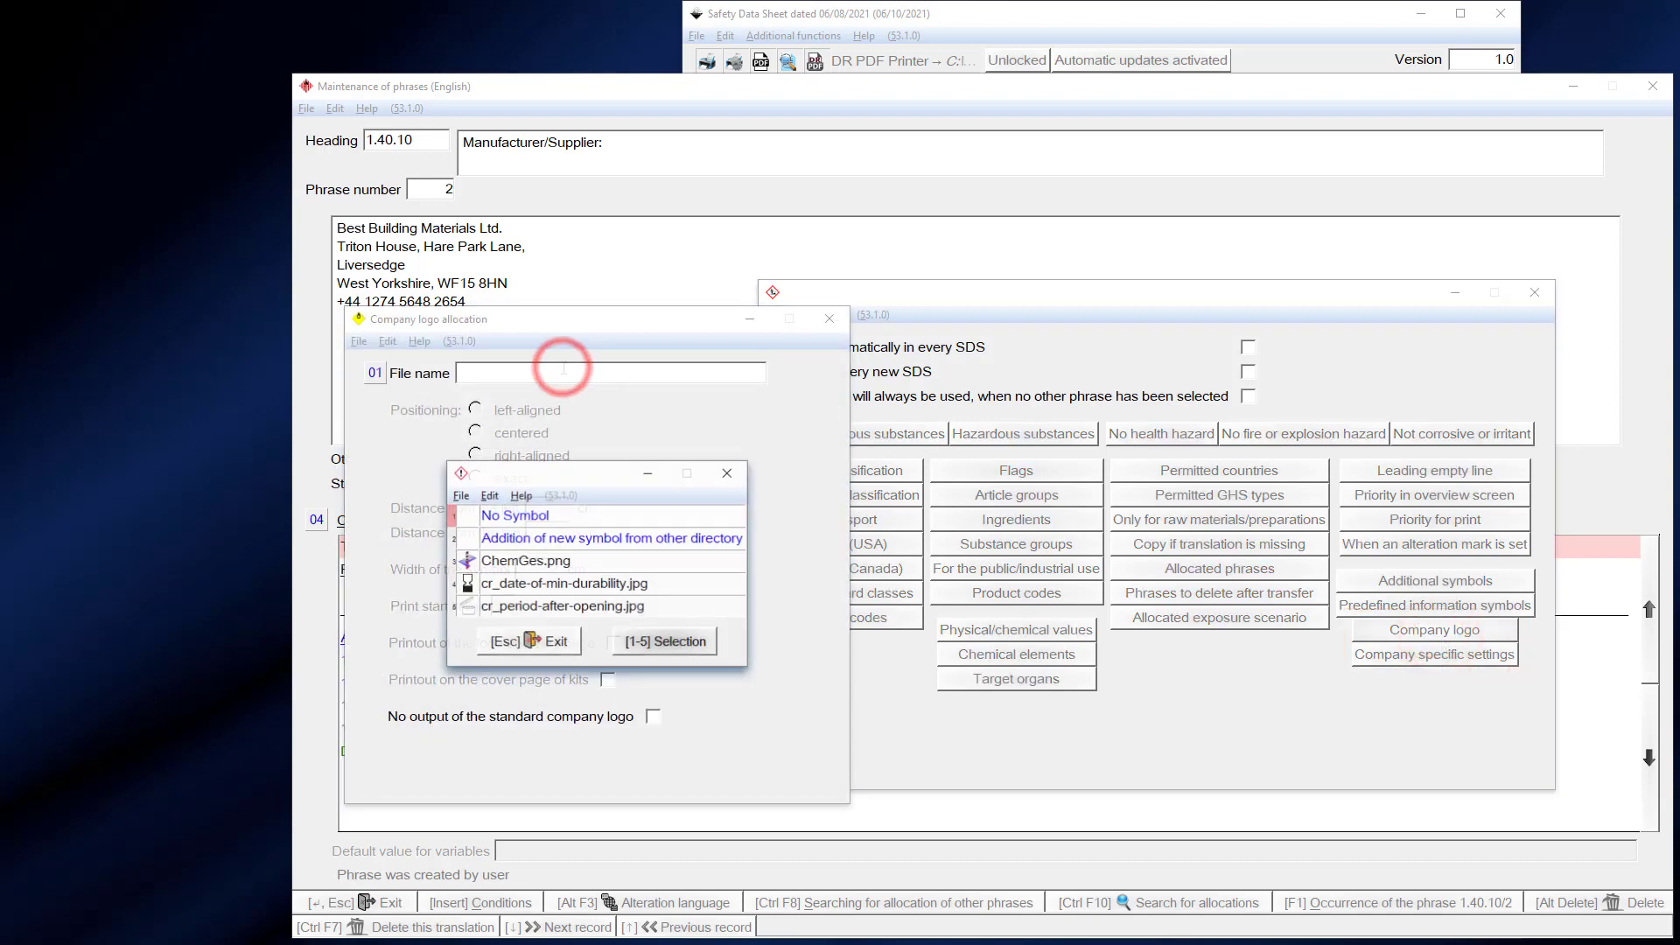
{"action": "double_click", "coordinate": [543, 560]}
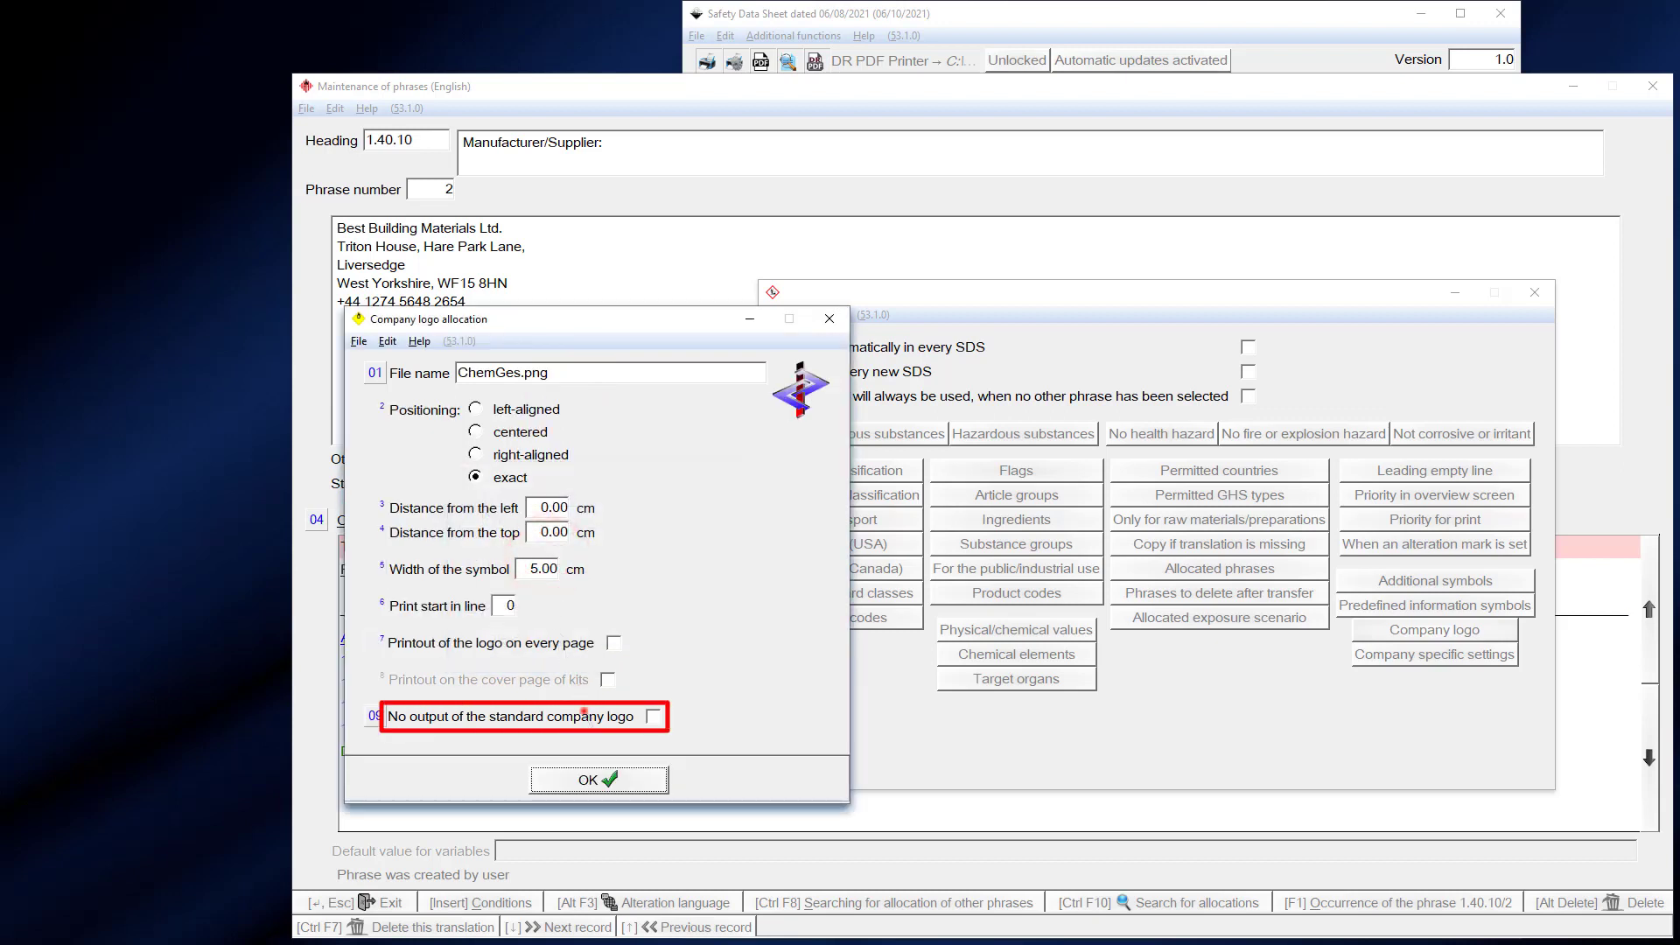
{"action": "left_click", "coordinate": [583, 714]}
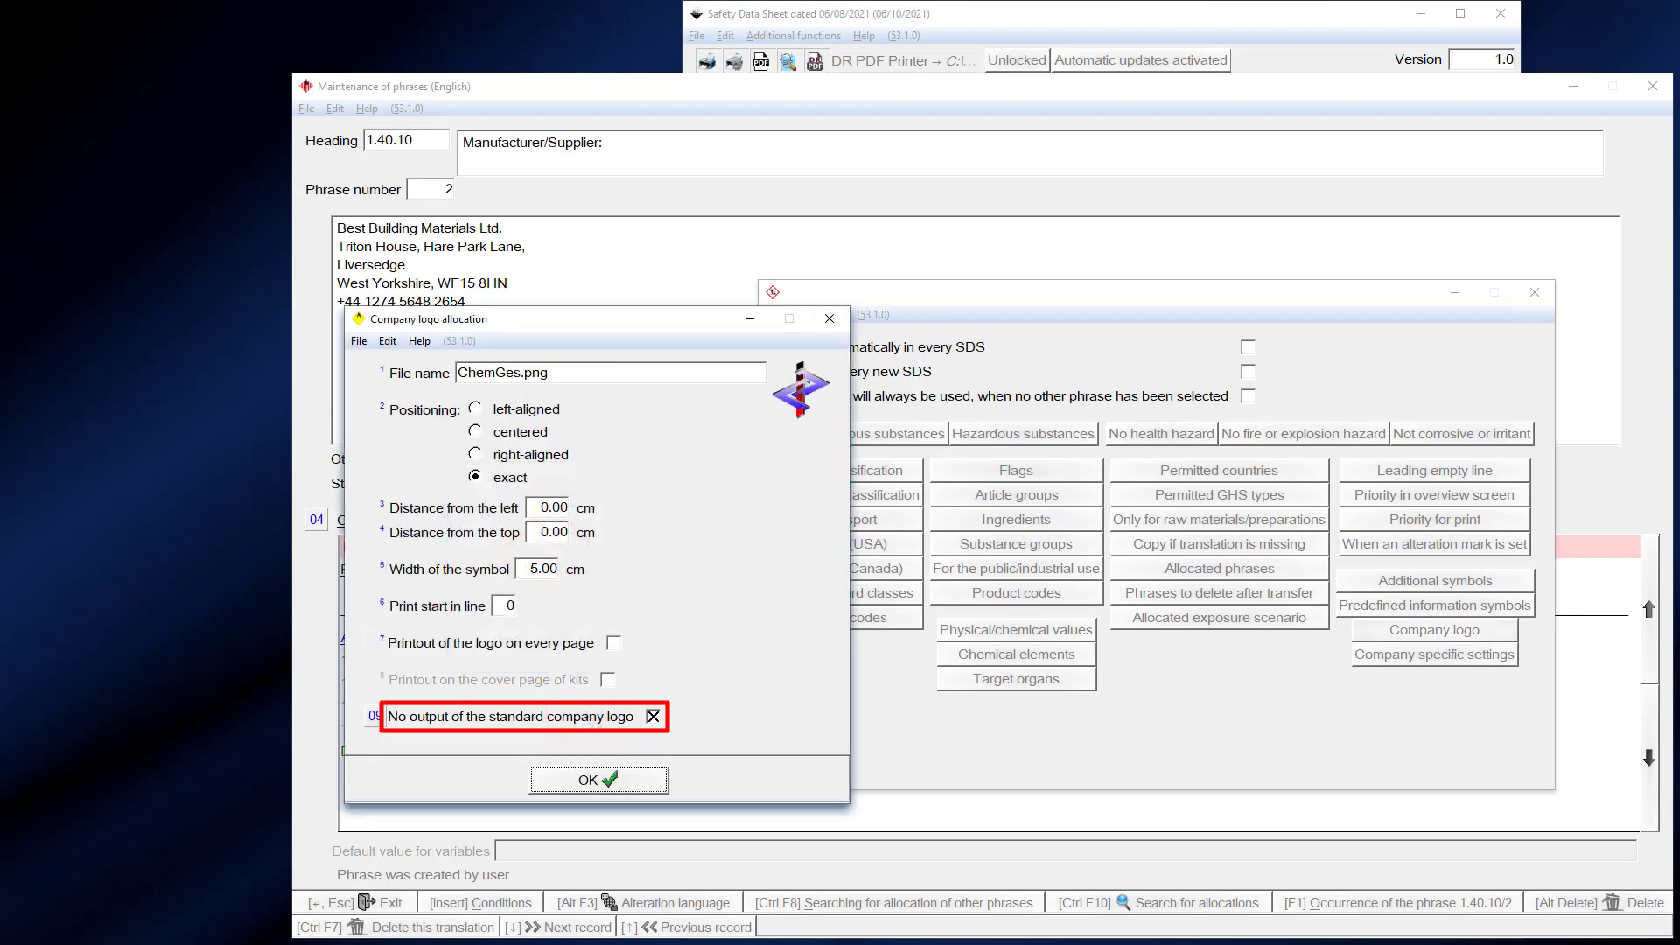